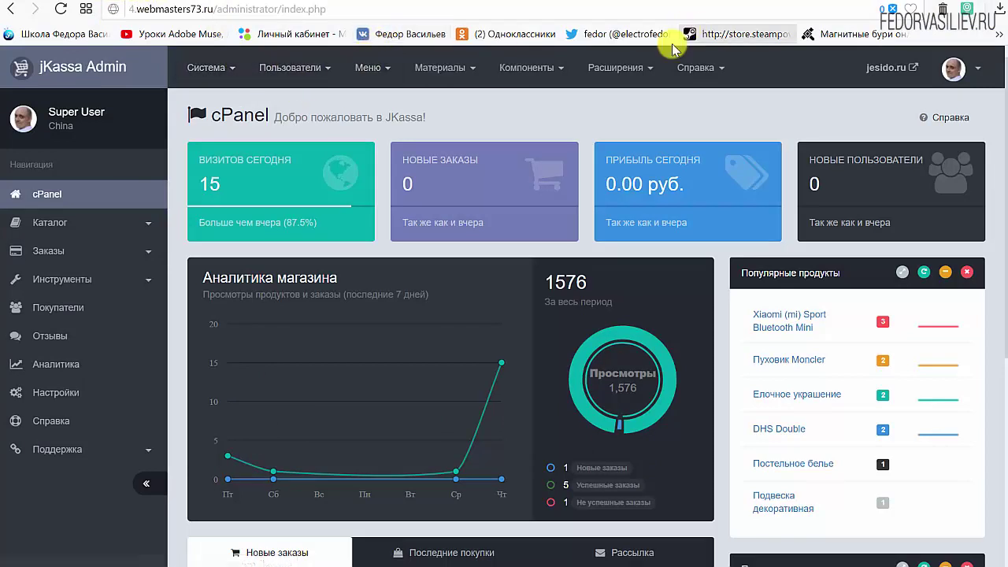
{"action": "left_click", "coordinate": [531, 67]}
{"action": "mouse_move", "coordinate": [537, 122]}
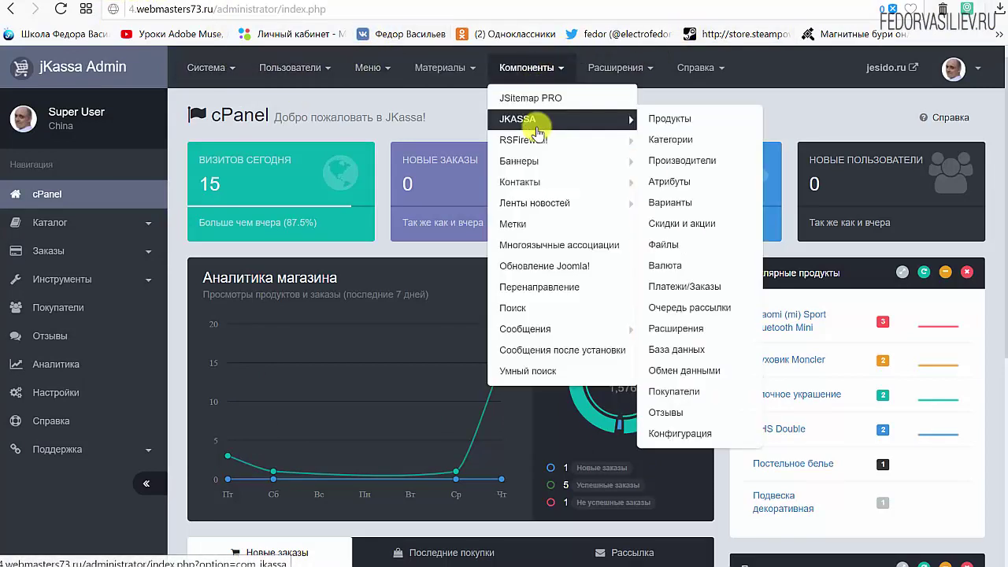
{"action": "left_click", "coordinate": [450, 113]}
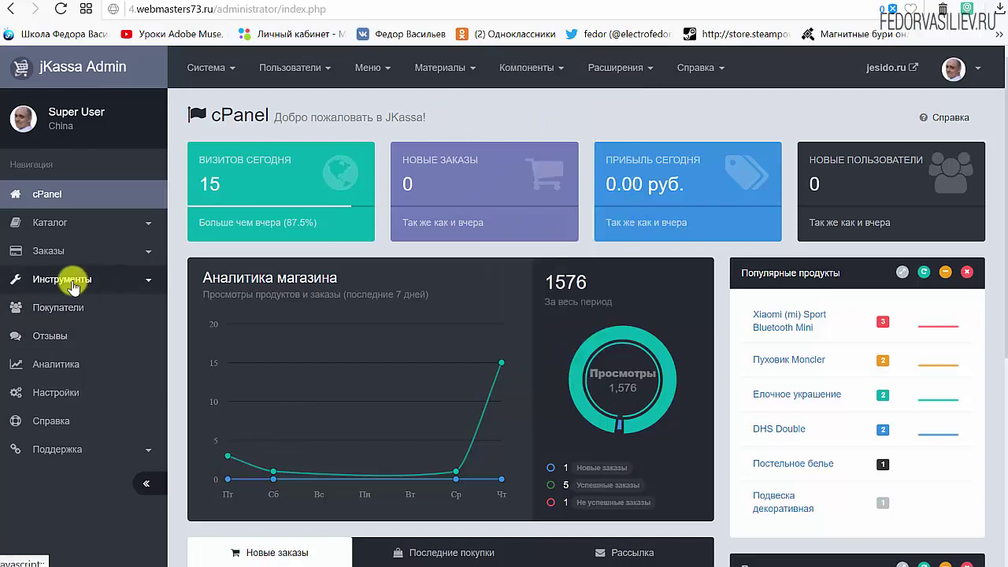
Open the JKassa Расширения page and look over the installed and available extensions.
{"action": "left_click", "coordinate": [72, 281]}
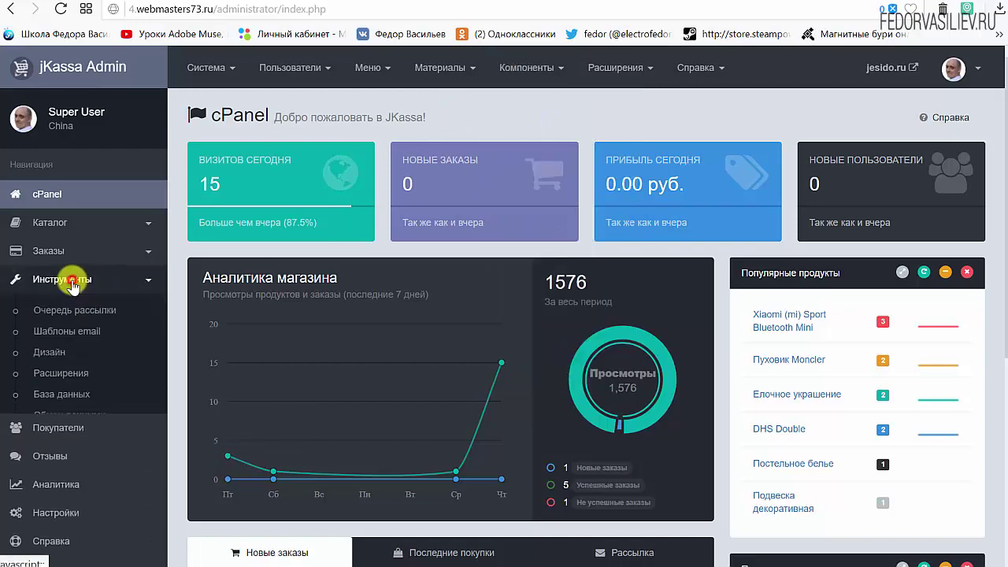
{"action": "left_click", "coordinate": [61, 378]}
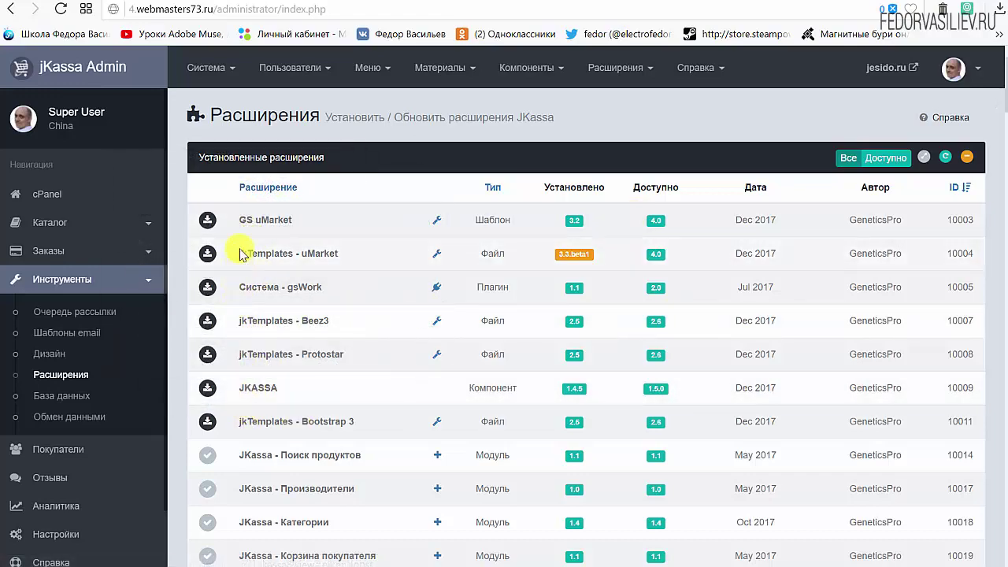
{"action": "scroll", "coordinate": [288, 292], "scroll_direction": "down", "scroll_amount": 10}
{"action": "scroll", "coordinate": [288, 292], "scroll_direction": "down", "scroll_amount": 5}
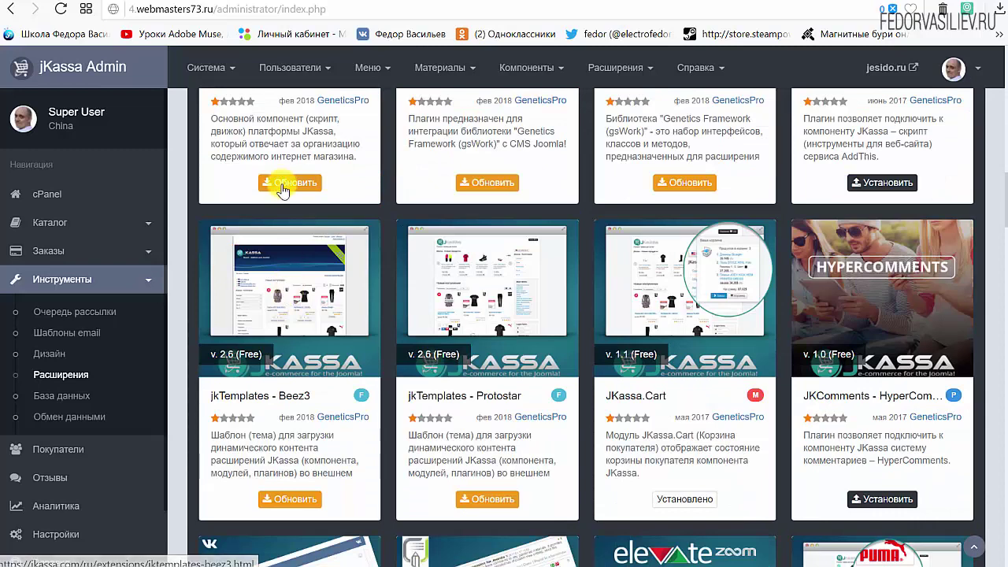
{"action": "scroll", "coordinate": [386, 367], "scroll_direction": "up", "scroll_amount": 15}
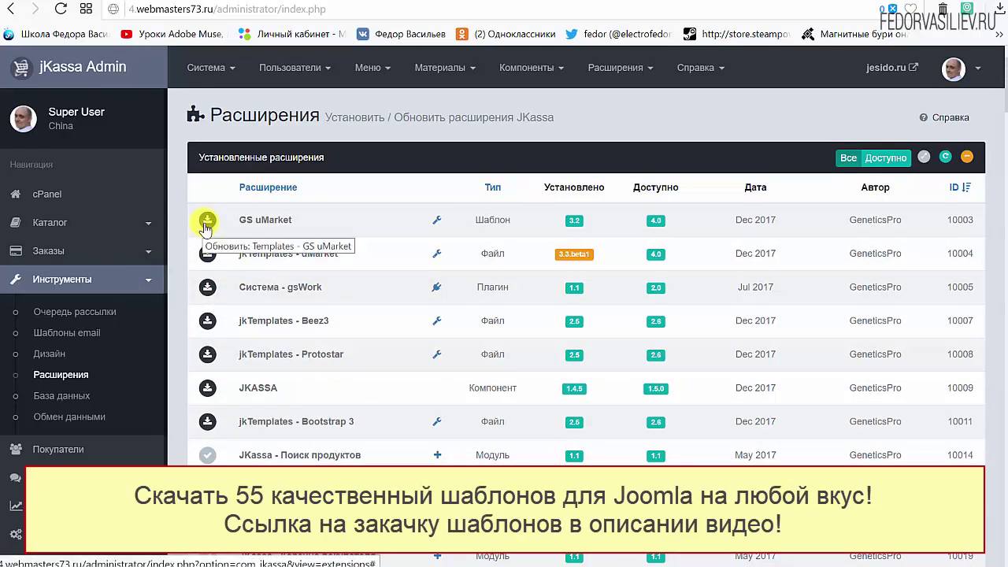
Update jkTemplates - uMarket, GS uMarket, Система - gsWork, jkTemplates - Beez3, jkTemplates - Protostar and the JKASSA component.
{"action": "left_click", "coordinate": [207, 255]}
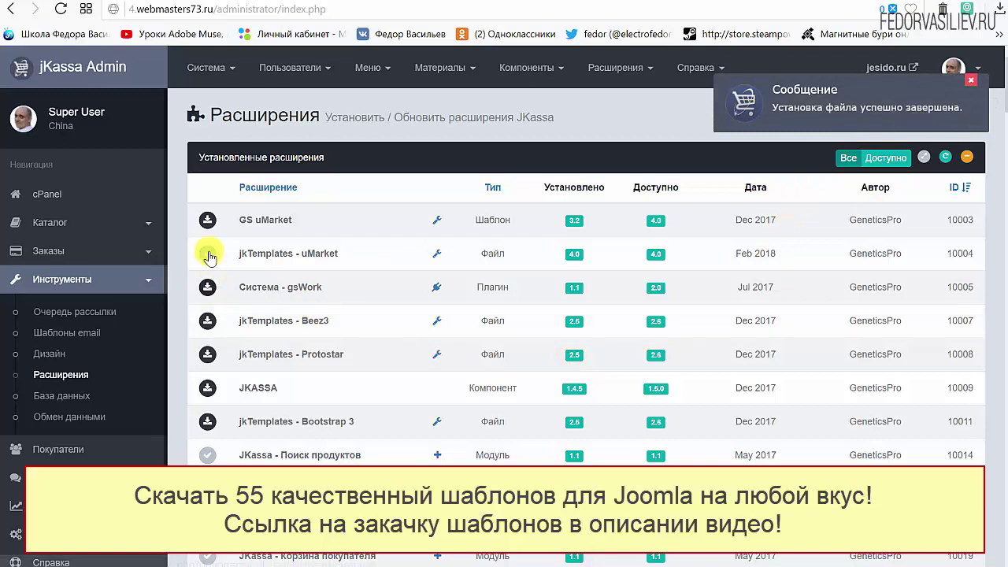
{"action": "left_click", "coordinate": [207, 219]}
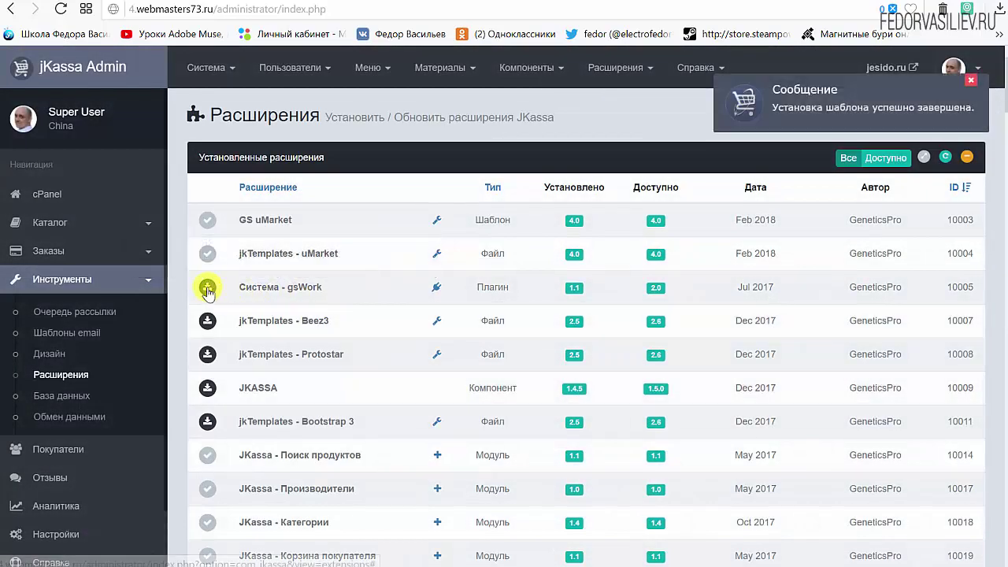
{"action": "left_click", "coordinate": [203, 287]}
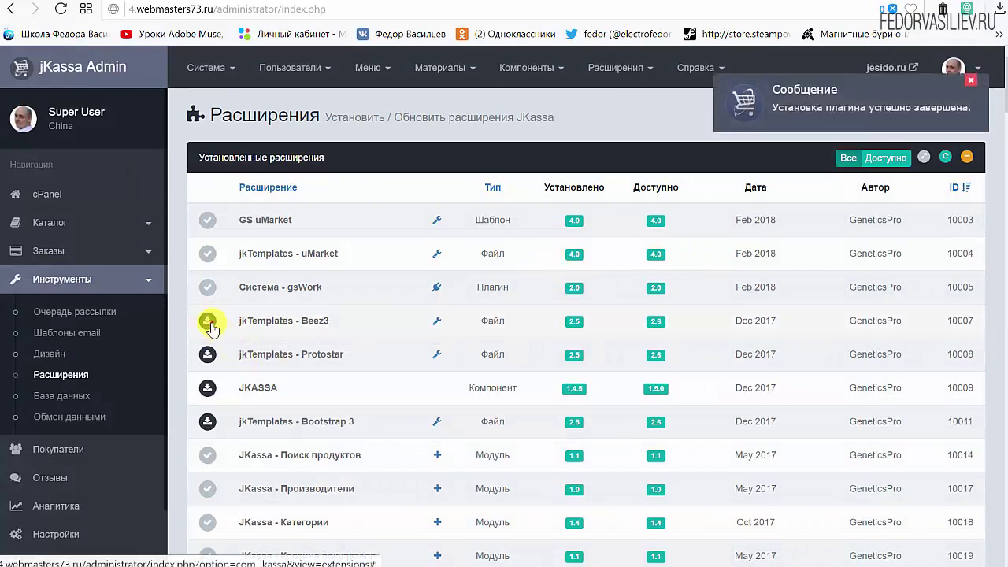
{"action": "left_click", "coordinate": [207, 321]}
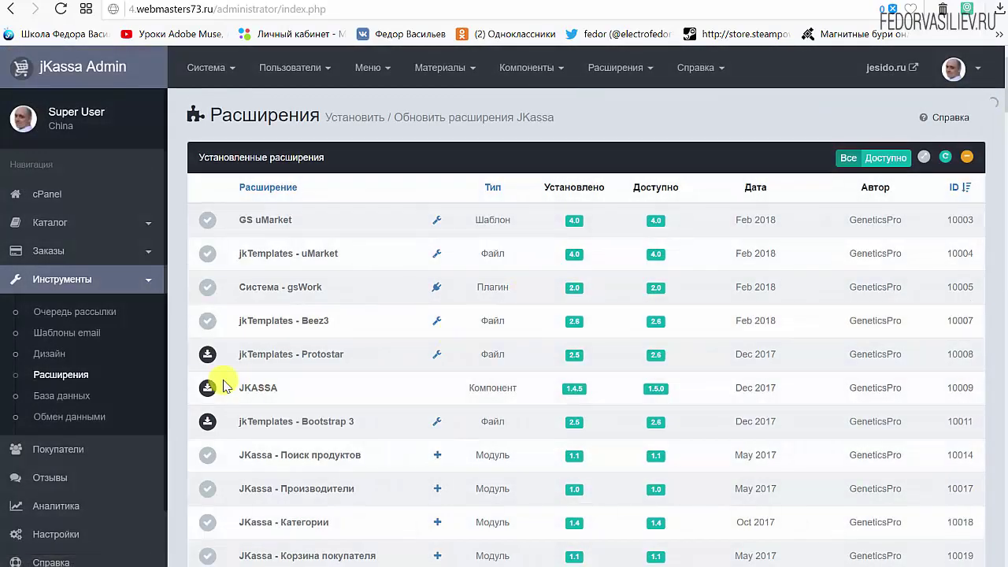
{"action": "left_click", "coordinate": [207, 354]}
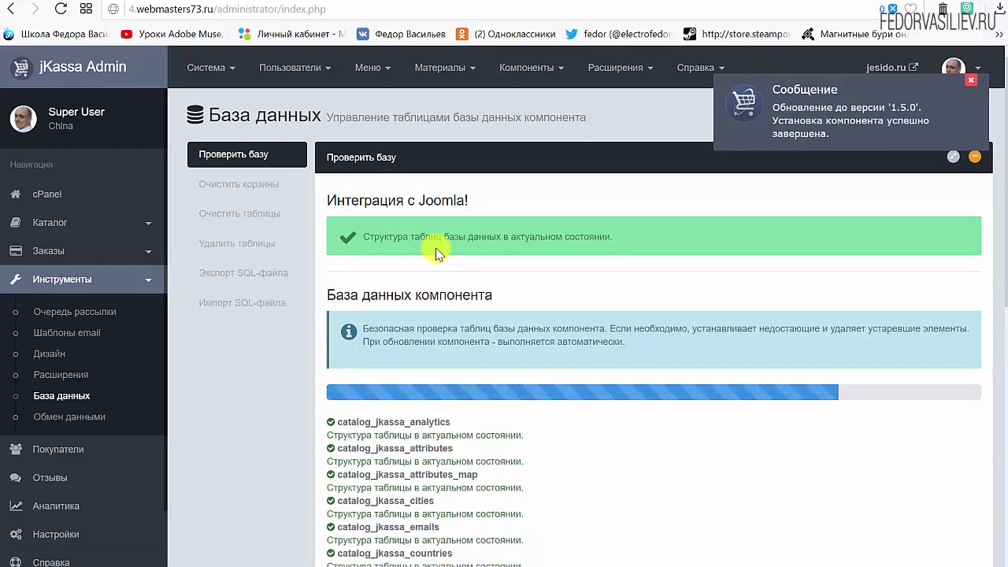
Review the table-by-table results of the JKassa component's database check.
{"action": "scroll", "coordinate": [556, 339], "scroll_direction": "down", "scroll_amount": 2}
{"action": "scroll", "coordinate": [530, 342], "scroll_direction": "down", "scroll_amount": 2}
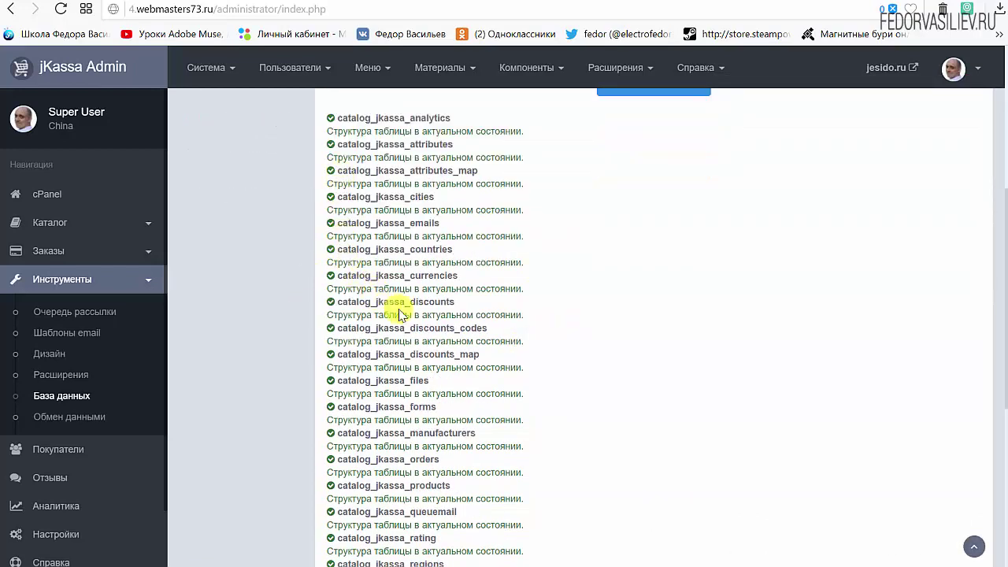
{"action": "scroll", "coordinate": [398, 311], "scroll_direction": "down", "scroll_amount": 2}
{"action": "scroll", "coordinate": [337, 326], "scroll_direction": "down", "scroll_amount": 3}
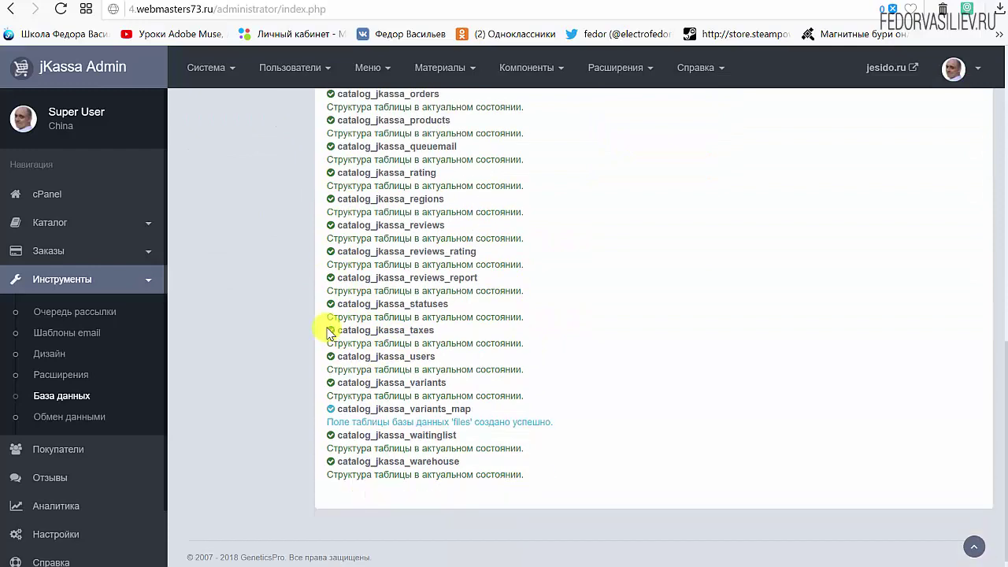
{"action": "scroll", "coordinate": [532, 437], "scroll_direction": "up", "scroll_amount": 10}
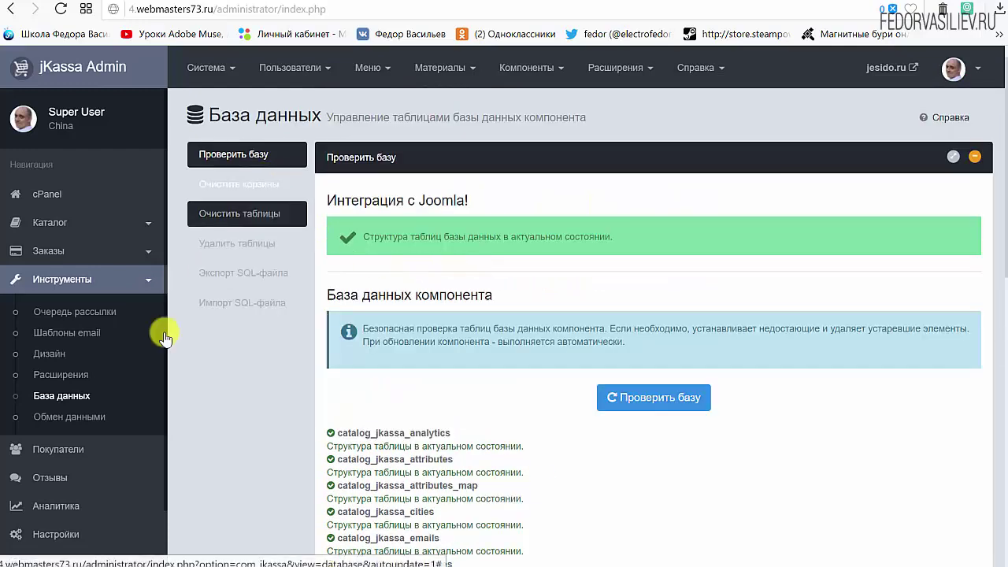
Return to the JKassa extensions list and update jkTemplates - Bootstrap 3, JKassa - Фильтр продуктов, JKassa - Просмотренные продукты and Genetics Framework.
{"action": "left_click", "coordinate": [66, 375]}
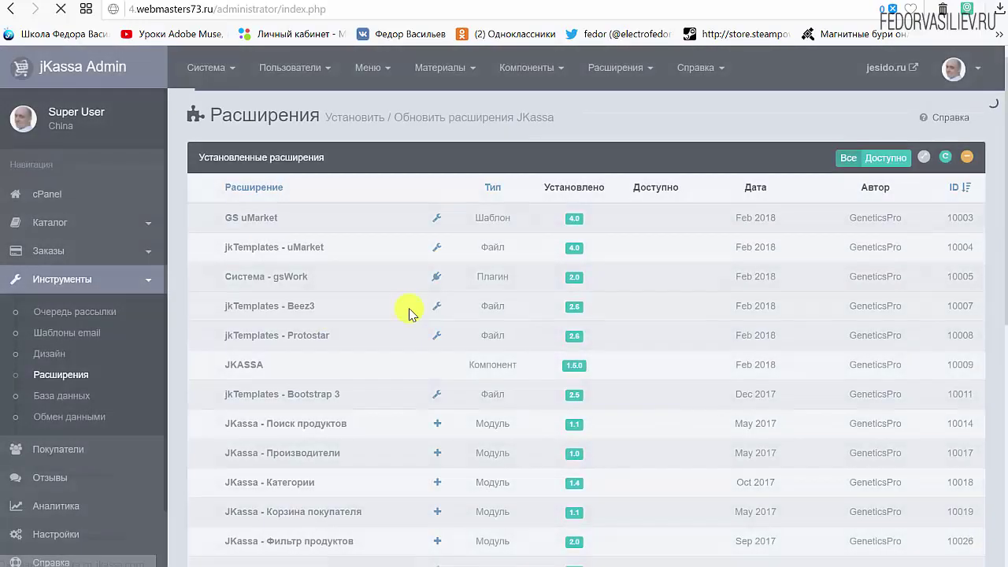
{"action": "scroll", "coordinate": [417, 309], "scroll_direction": "down", "scroll_amount": 2}
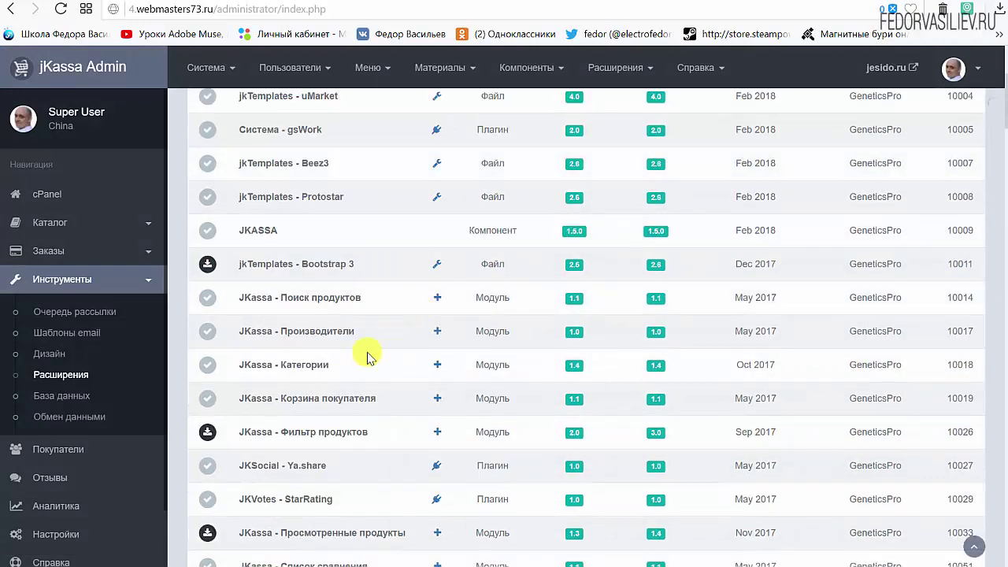
{"action": "left_click", "coordinate": [204, 266]}
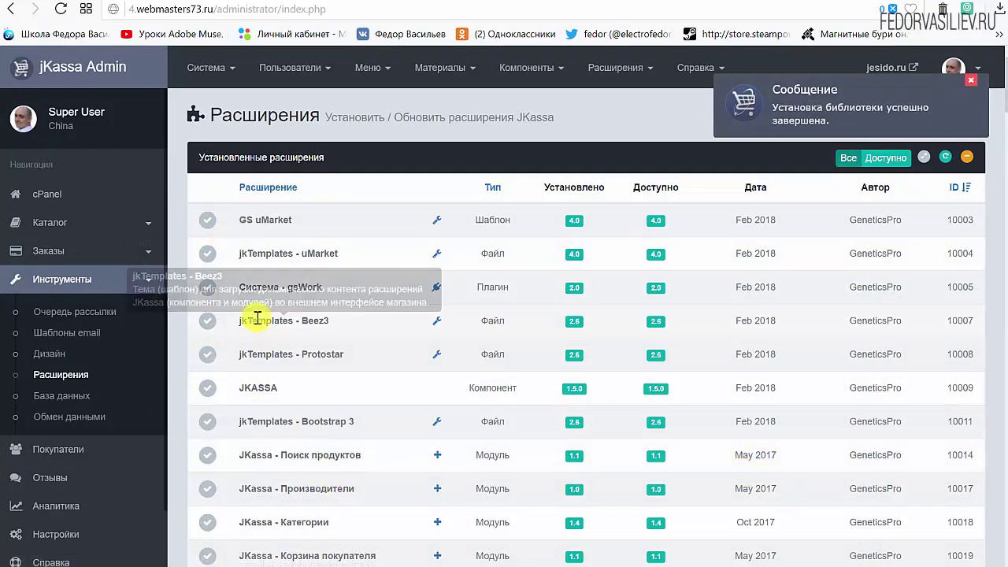
Check the installed extensions for one without an available version, JKImages - ElevateZoom, and look through the available extensions.
{"action": "scroll", "coordinate": [283, 338], "scroll_direction": "down", "scroll_amount": 8}
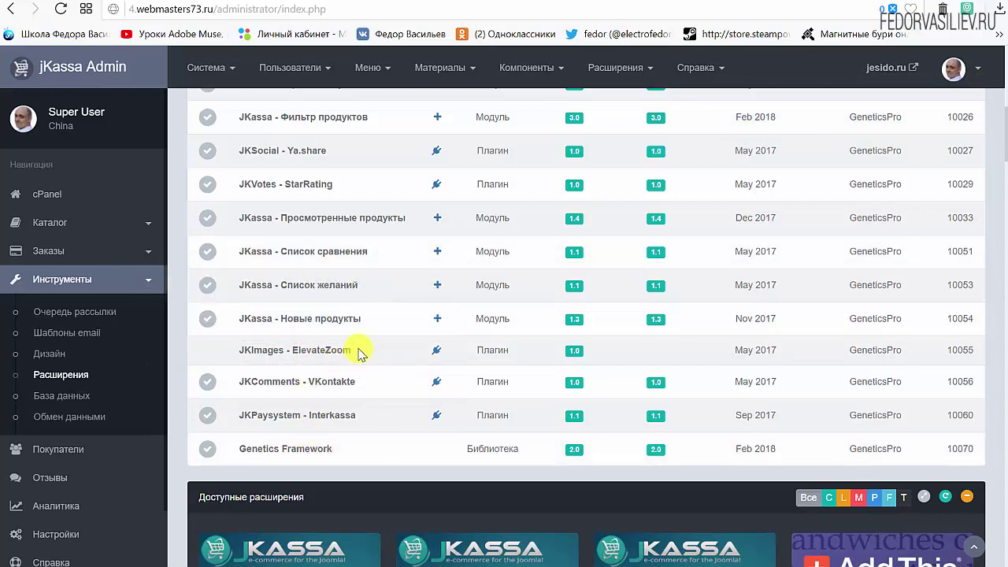
{"action": "left_click_drag", "start_coordinate": [360, 349], "coordinate": [241, 353]}
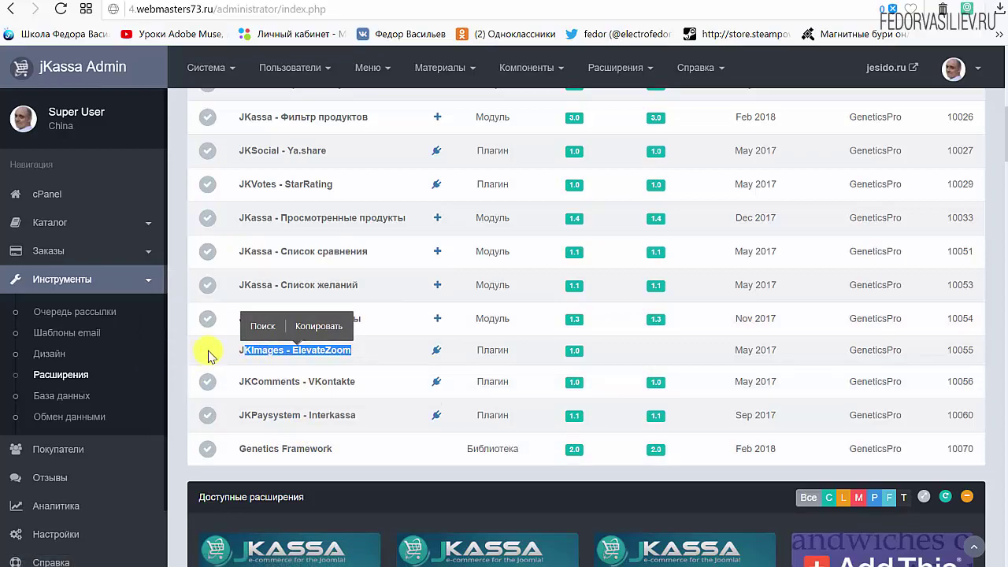
{"action": "scroll", "coordinate": [472, 310], "scroll_direction": "down", "scroll_amount": 4}
{"action": "scroll", "coordinate": [535, 310], "scroll_direction": "down", "scroll_amount": 4}
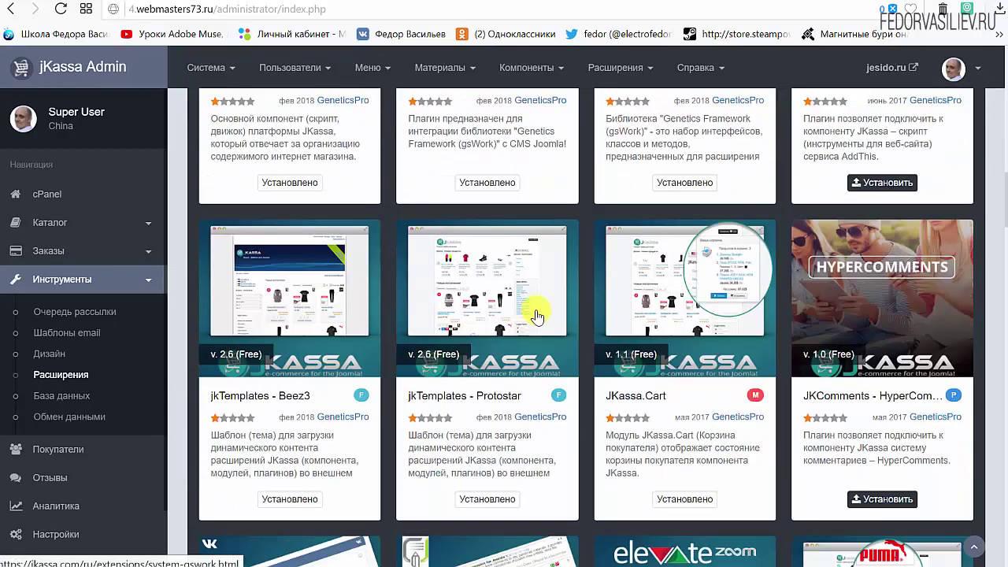
{"action": "scroll", "coordinate": [536, 315], "scroll_direction": "down", "scroll_amount": 4}
{"action": "scroll", "coordinate": [534, 314], "scroll_direction": "up", "scroll_amount": 12}
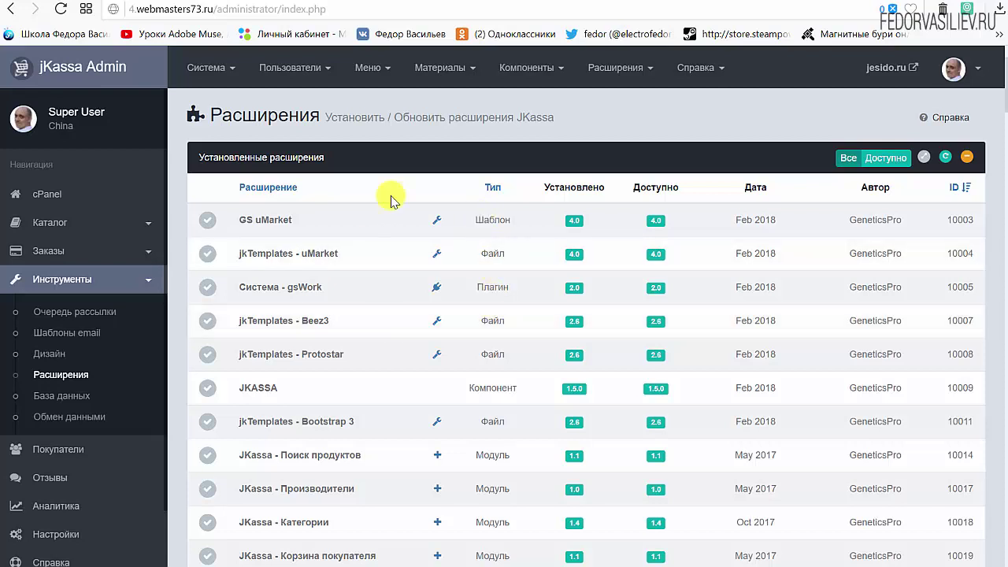
Open the Управление page of Joomla's extension manager.
{"action": "left_click", "coordinate": [607, 71]}
{"action": "left_click", "coordinate": [561, 70]}
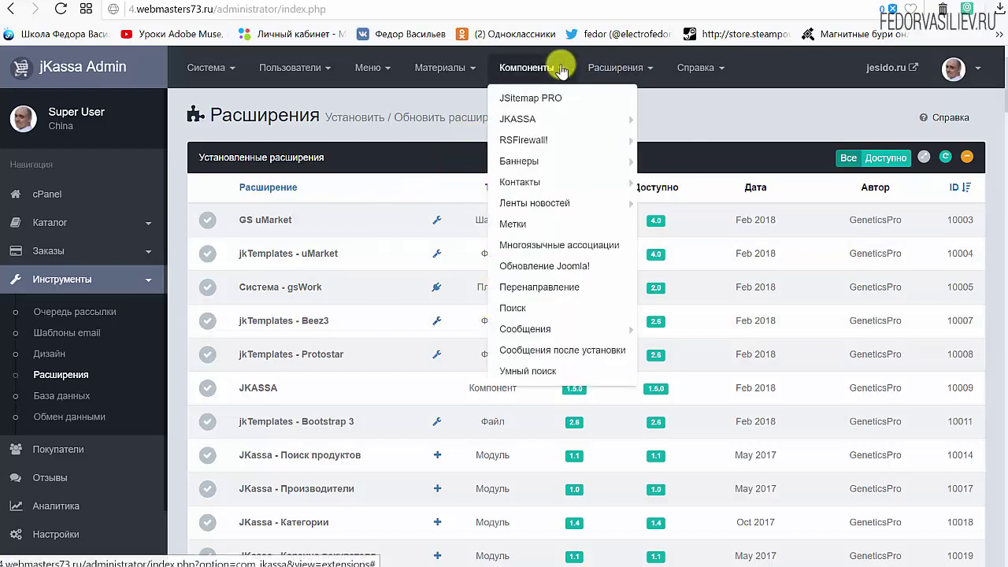
{"action": "left_click", "coordinate": [611, 68]}
{"action": "mouse_move", "coordinate": [622, 101]}
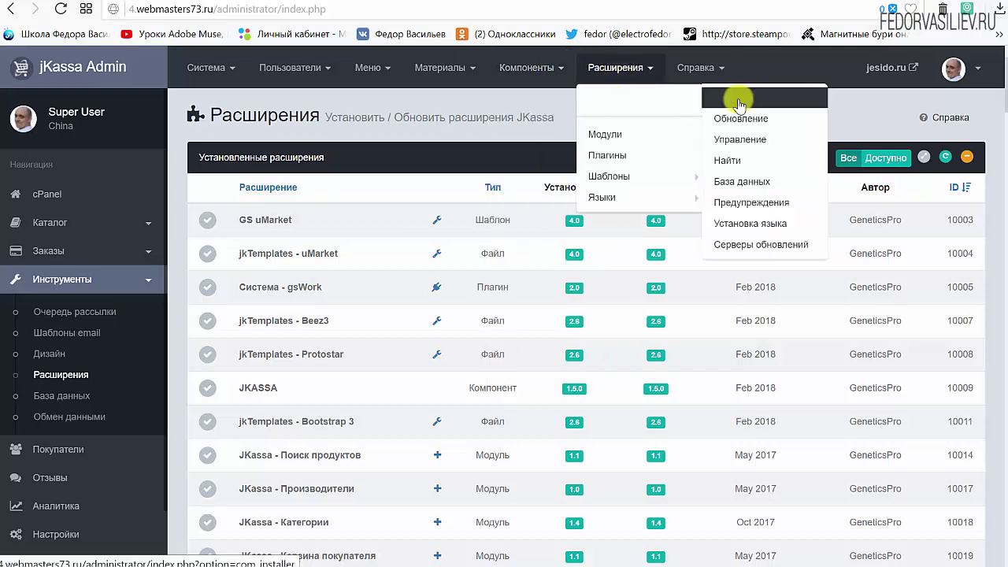
{"action": "left_click", "coordinate": [752, 141]}
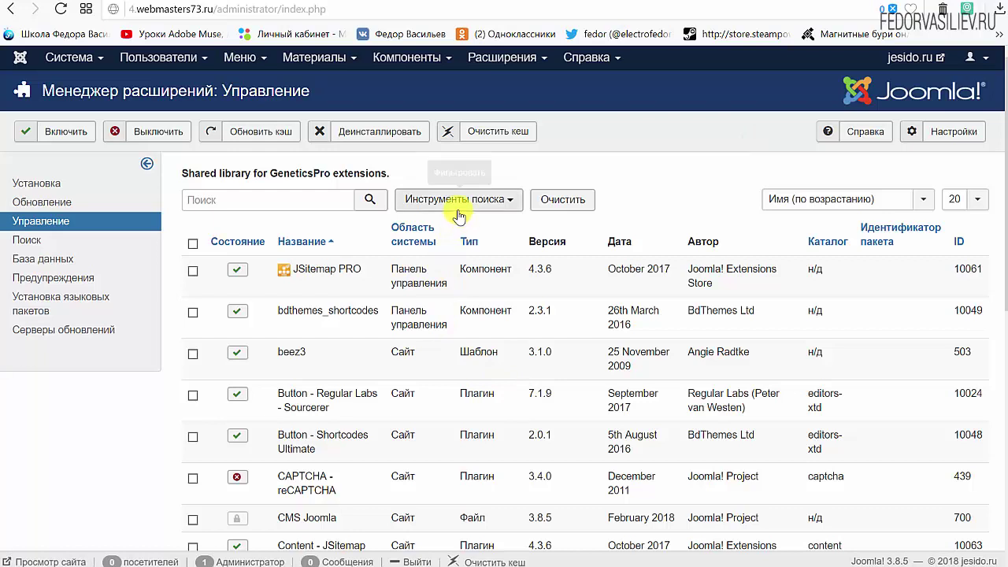
Filter the installed Joomla extensions by the jkimages catalog.
{"action": "left_click", "coordinate": [457, 210]}
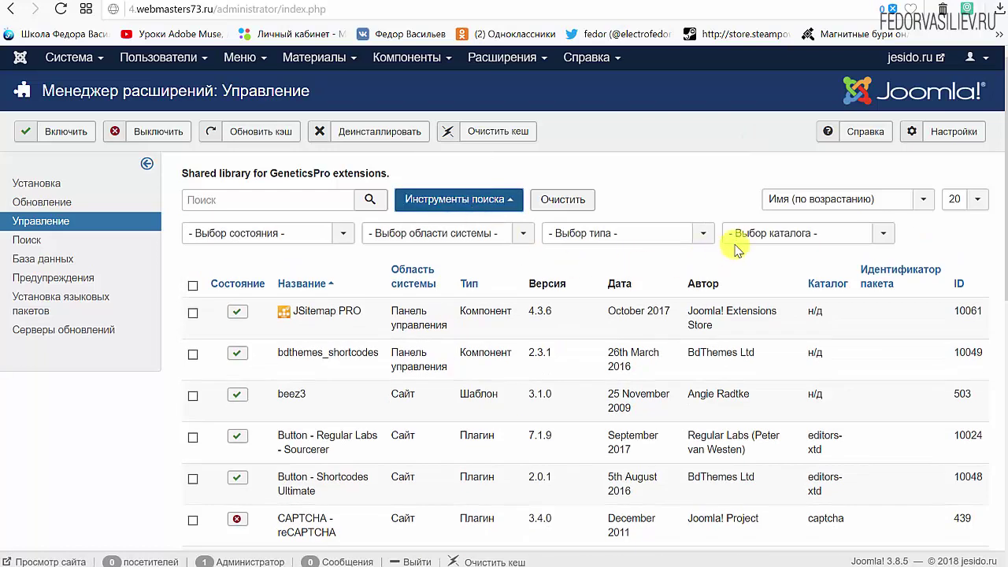
{"action": "left_click", "coordinate": [775, 236]}
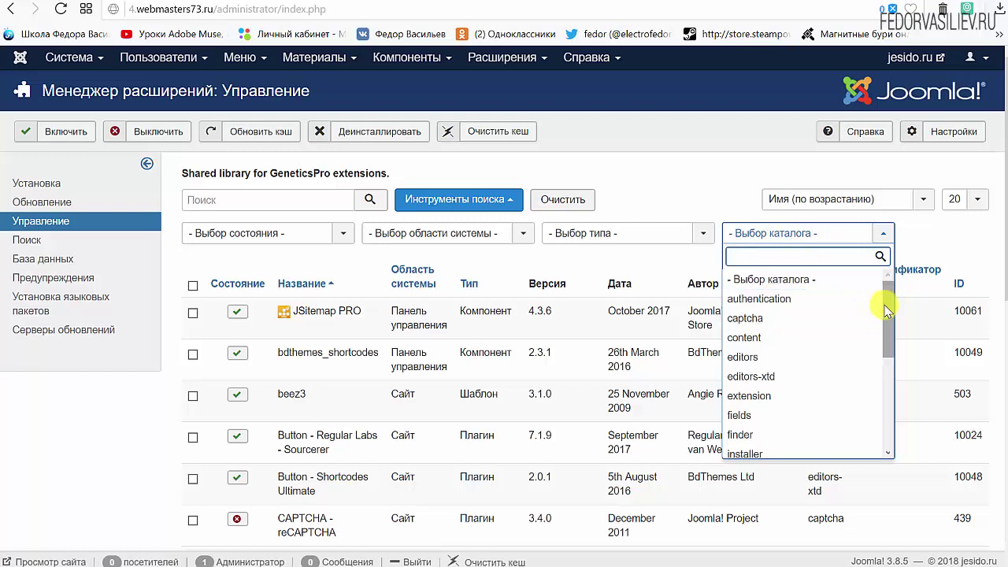
{"action": "left_click_drag", "start_coordinate": [886, 307], "coordinate": [886, 340]}
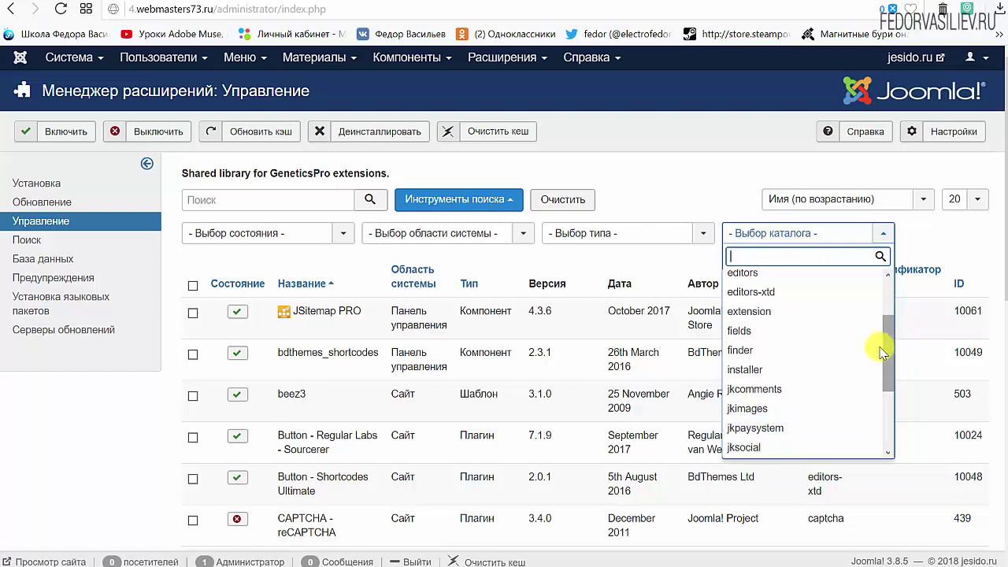
{"action": "left_click", "coordinate": [748, 409]}
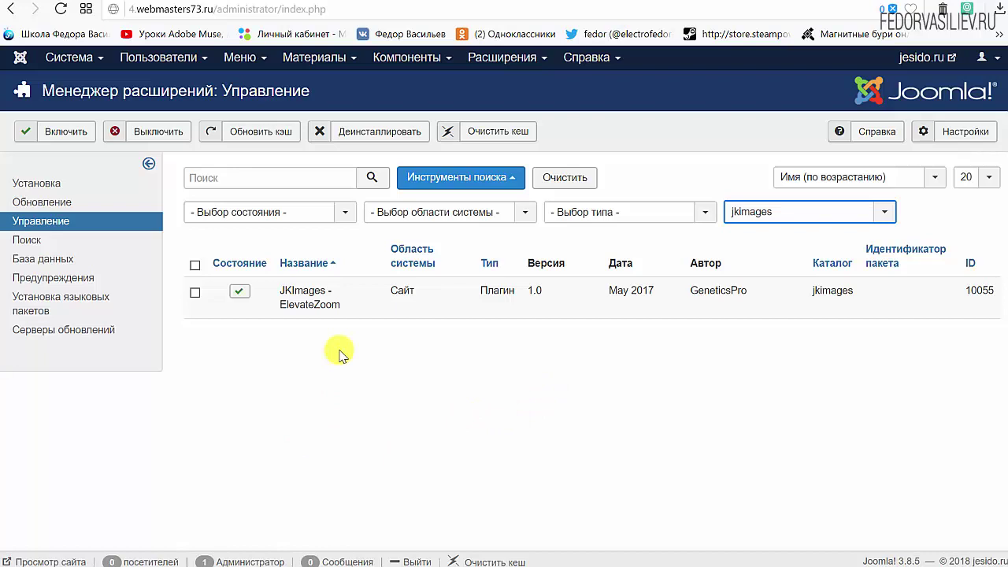
Uninstall the JKImages - ElevateZoom plugin and clear the site cache.
{"action": "left_click", "coordinate": [194, 265]}
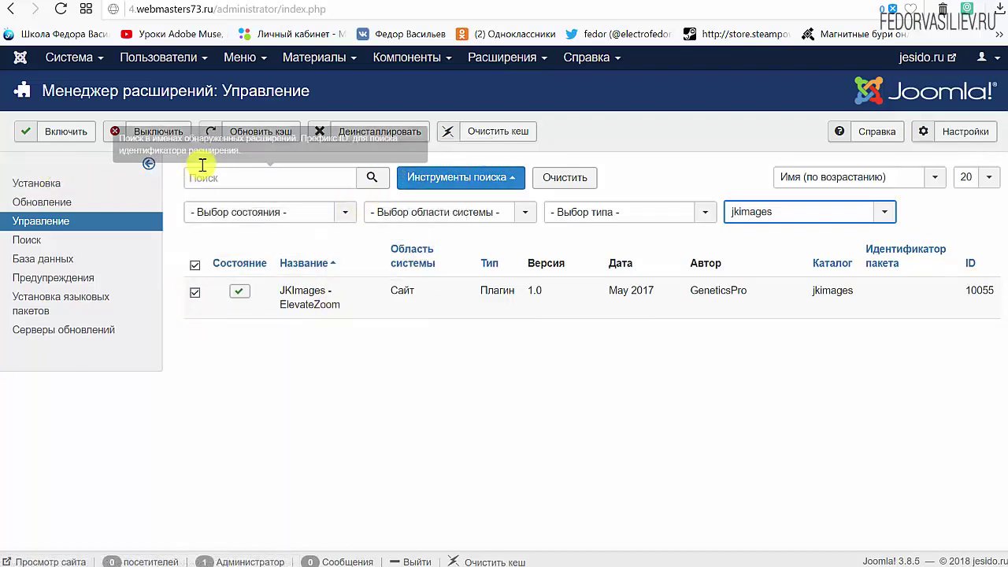
{"action": "left_click", "coordinate": [367, 132]}
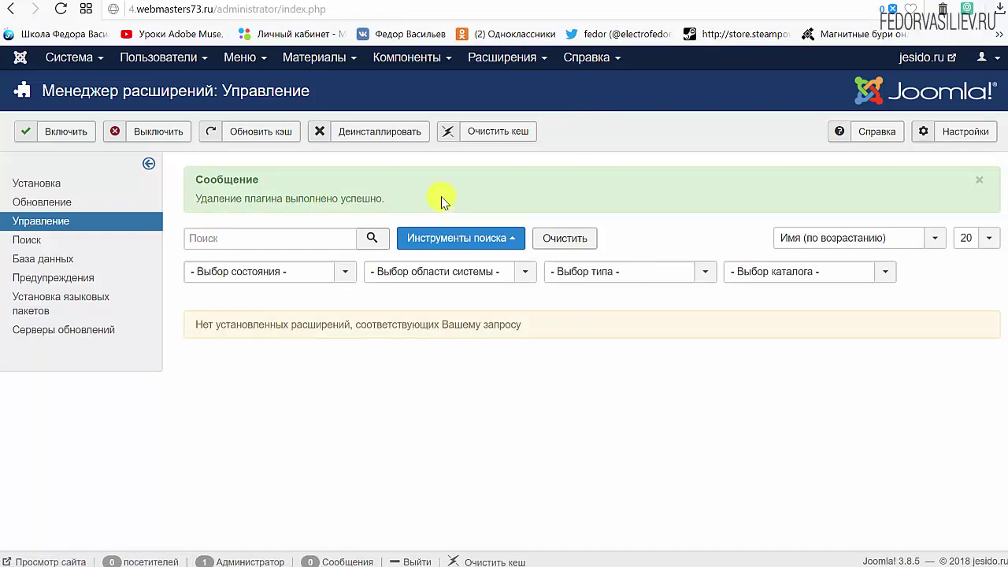
{"action": "left_click", "coordinate": [479, 132]}
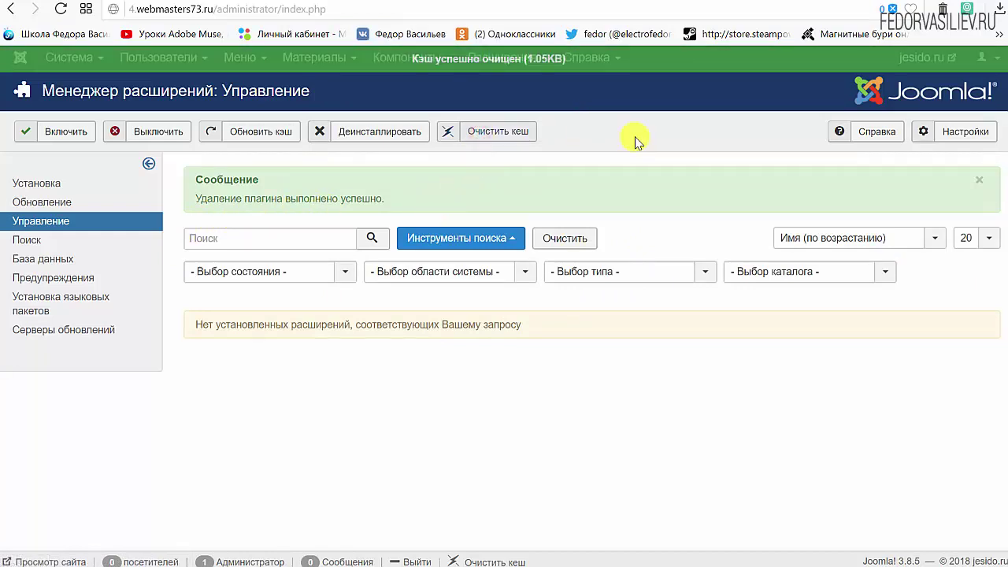
Return to the JKASSA component and open the Файлы section of its catalog.
{"action": "left_click", "coordinate": [398, 65]}
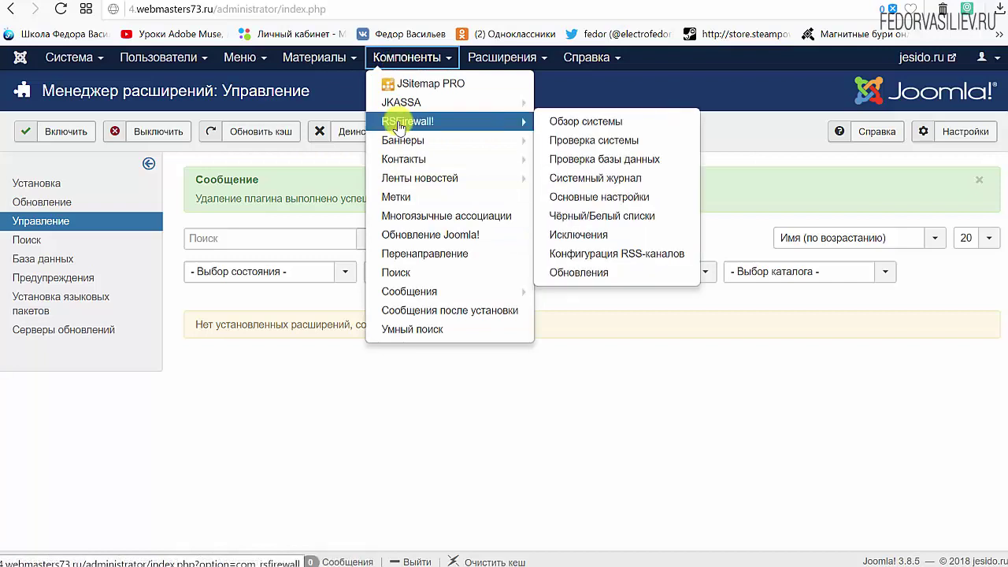
{"action": "left_click", "coordinate": [435, 195]}
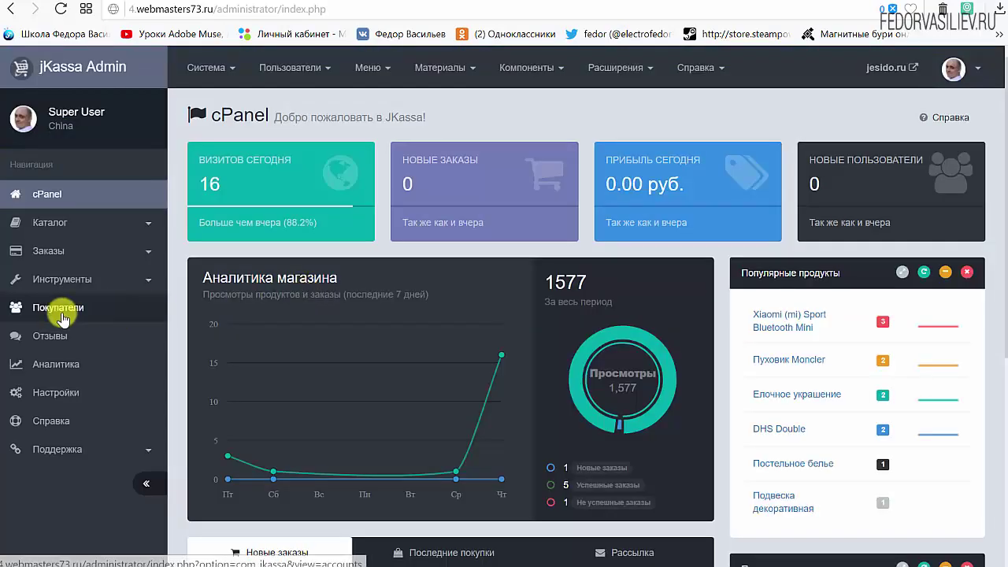
{"action": "left_click", "coordinate": [47, 232]}
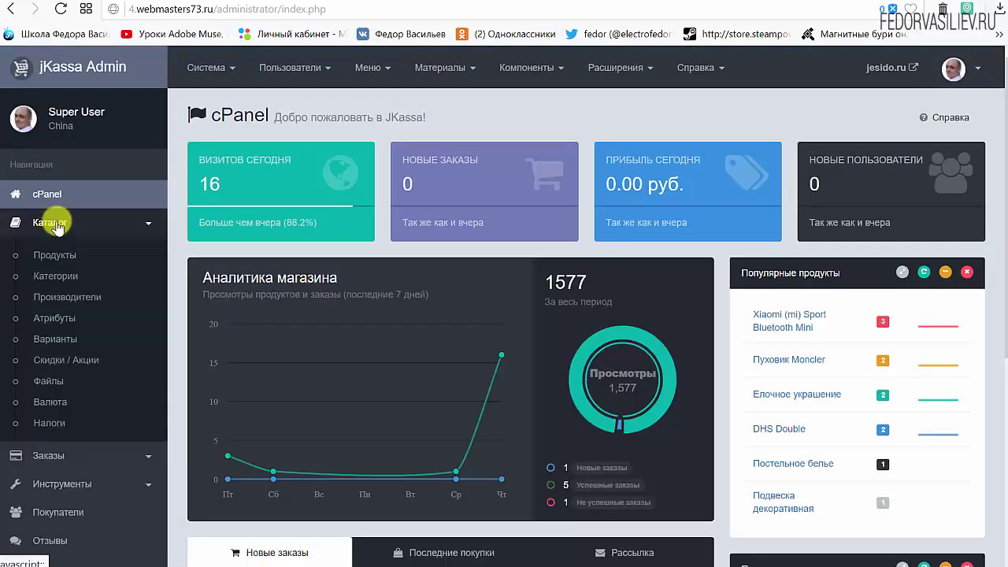
{"action": "left_click", "coordinate": [48, 382]}
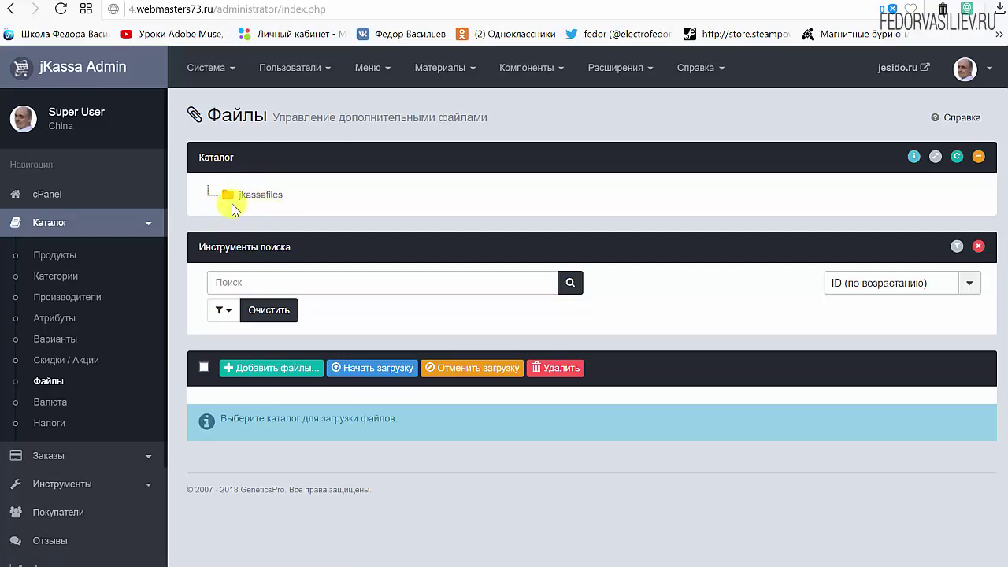
Create a new folder named mp3 inside the jkassafiles folder.
{"action": "right_click", "coordinate": [238, 198]}
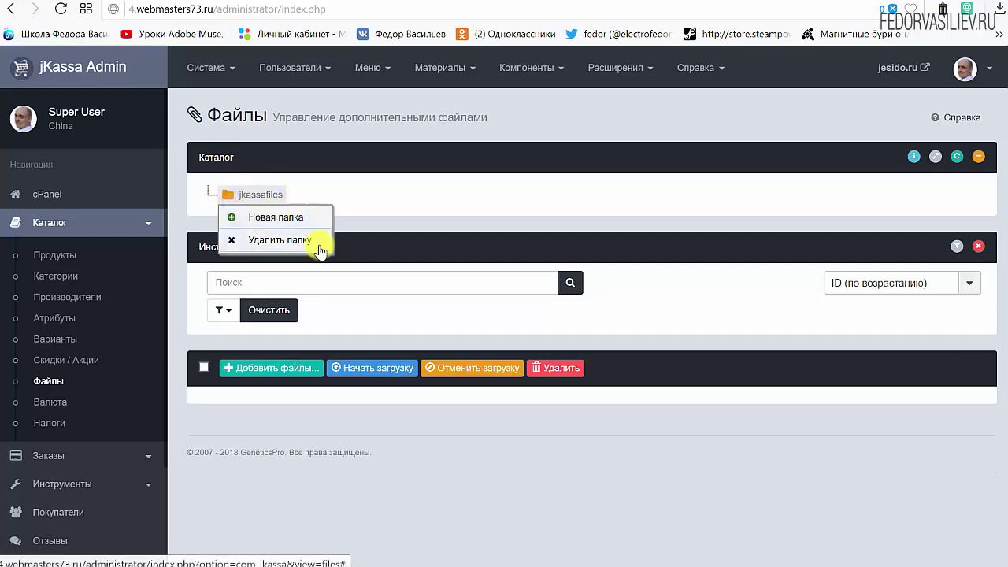
{"action": "left_click", "coordinate": [270, 219]}
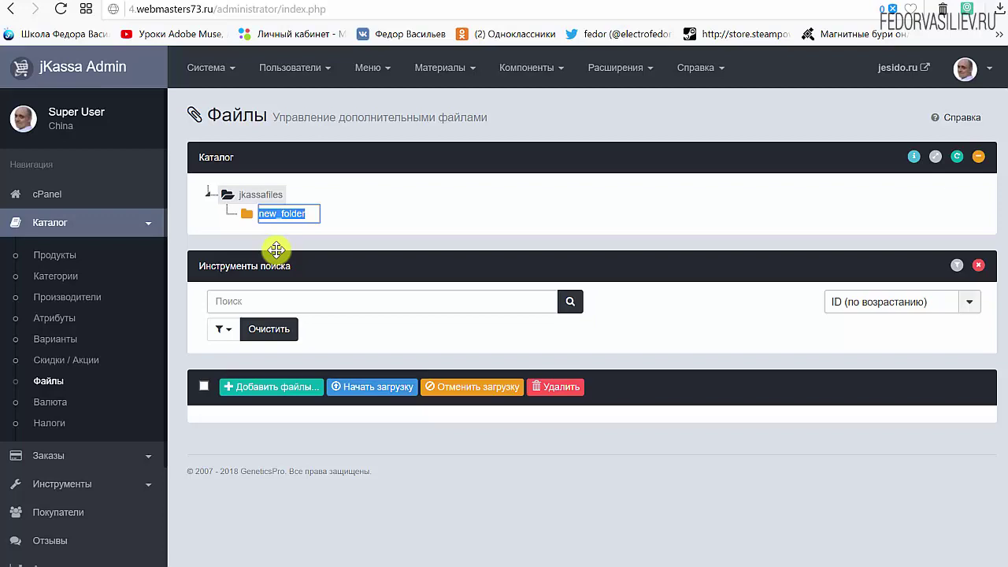
{"action": "type", "text": "mp3"}
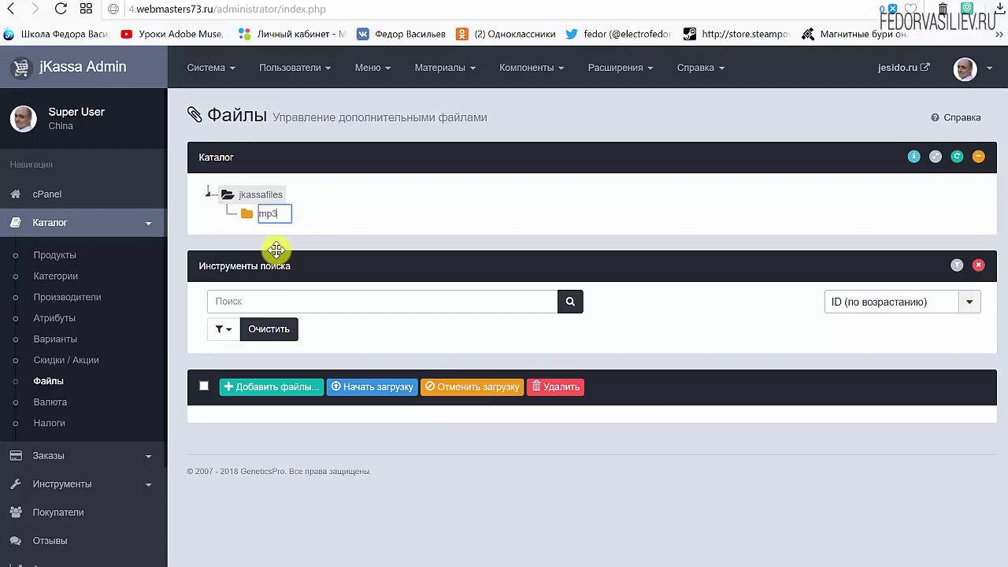
{"action": "key", "text": "Return"}
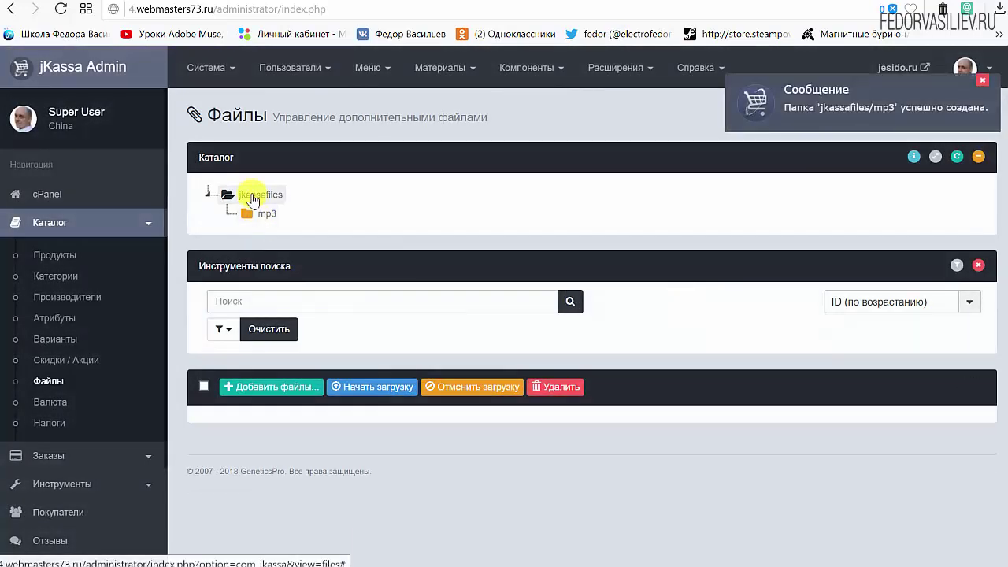
Create a second new folder named mp4 inside the jkassafiles folder.
{"action": "right_click", "coordinate": [261, 198]}
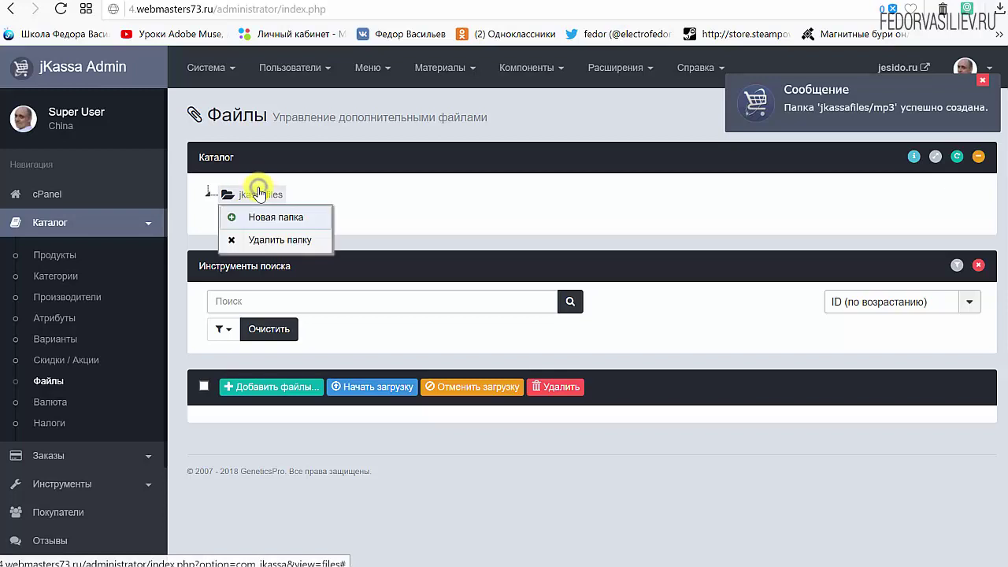
{"action": "left_click", "coordinate": [271, 218]}
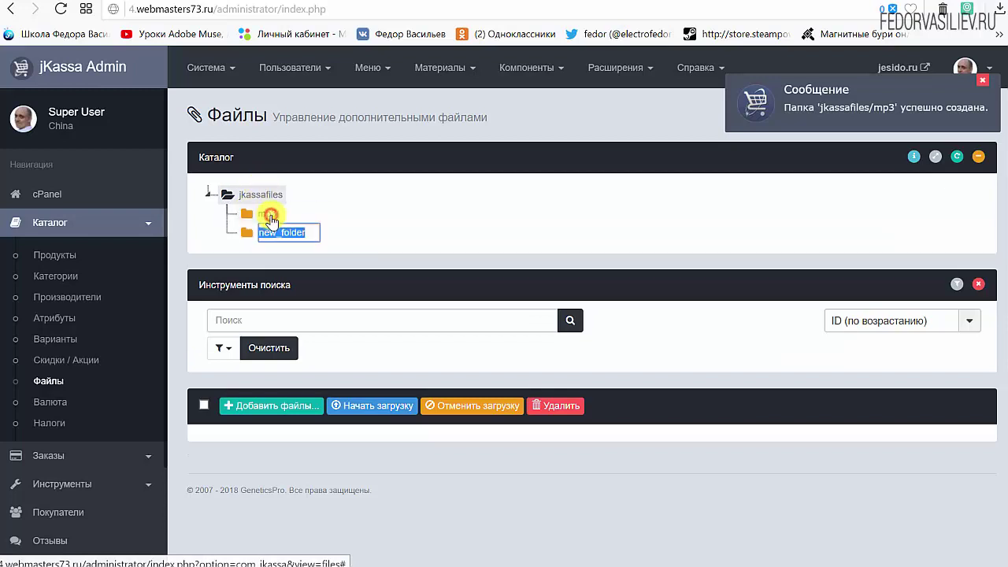
{"action": "type", "text": "m"}
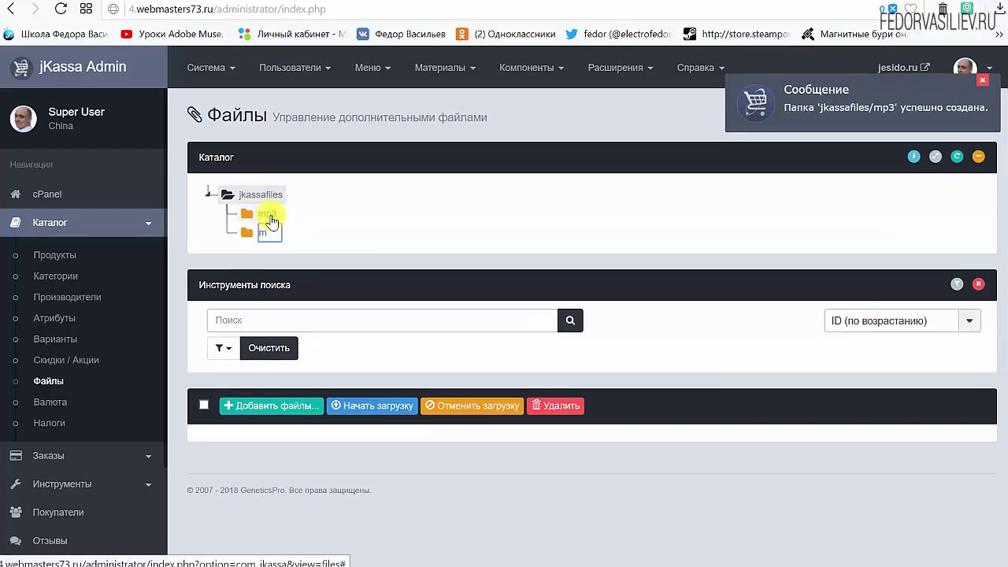
{"action": "type", "text": "p4"}
{"action": "key", "text": "Return"}
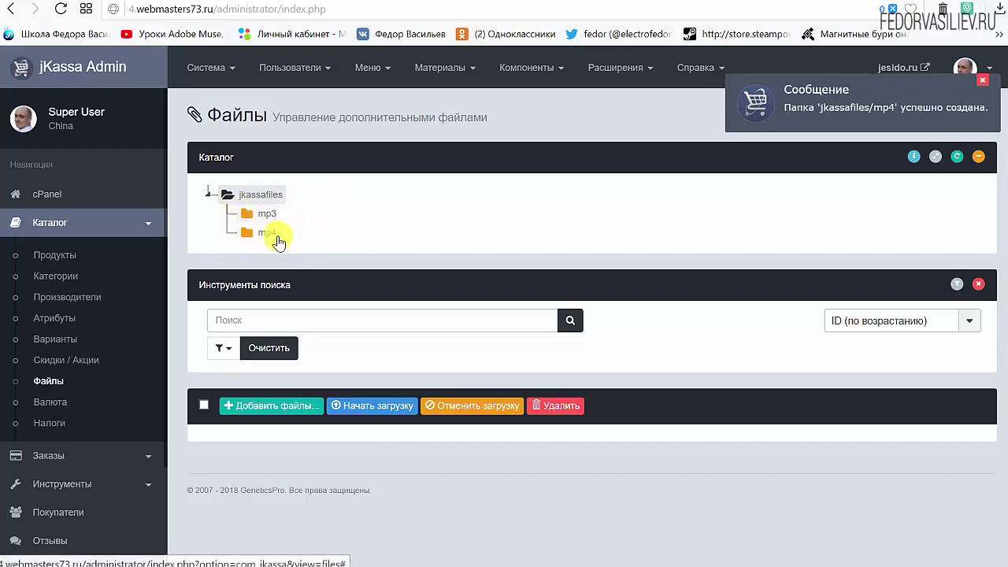
Open the JKASSA configuration and find the Файлы и изображения section of the Магазин settings.
{"action": "scroll", "coordinate": [71, 330], "scroll_direction": "down", "scroll_amount": 2}
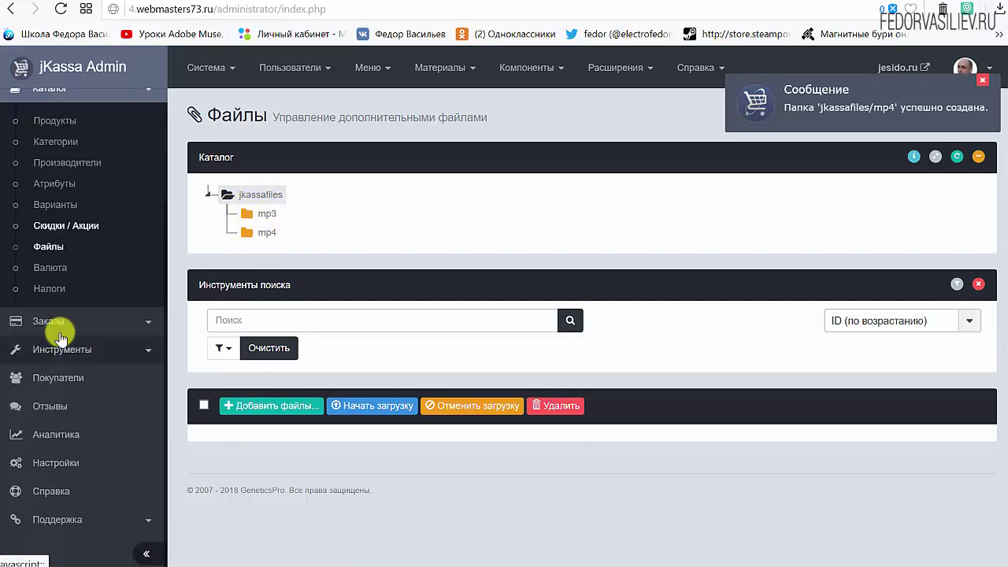
{"action": "left_click", "coordinate": [65, 460]}
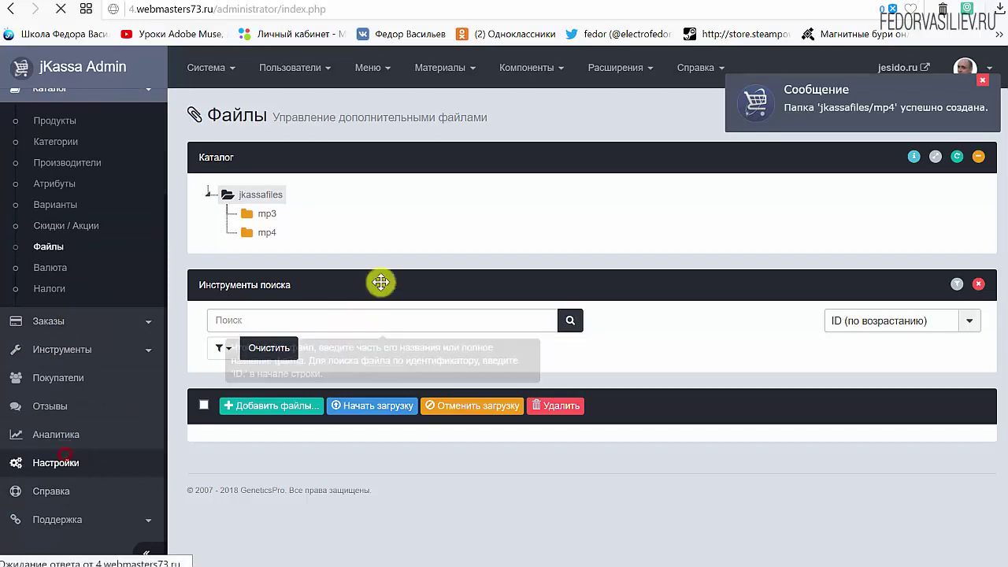
{"action": "scroll", "coordinate": [267, 268], "scroll_direction": "down", "scroll_amount": 10}
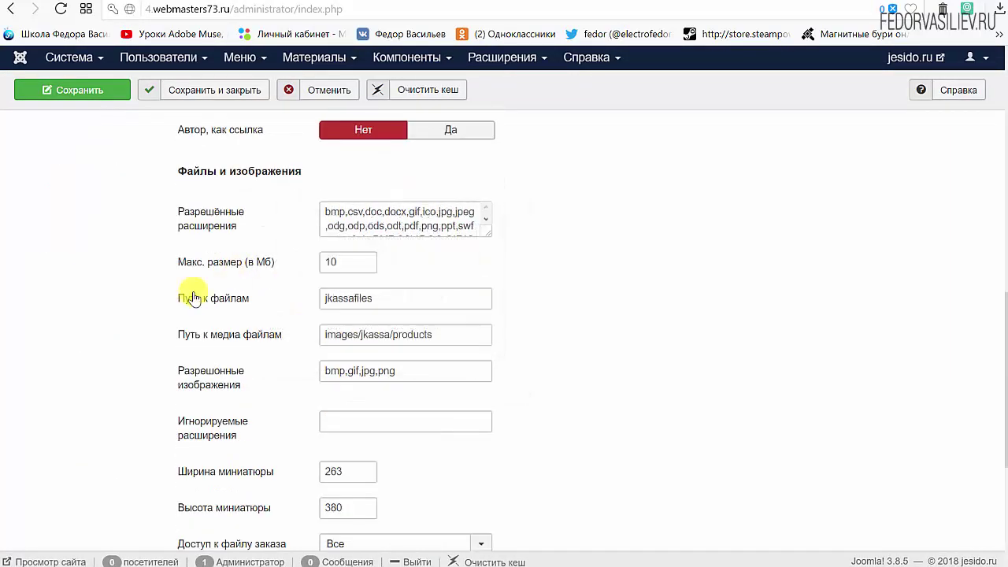
{"action": "scroll", "coordinate": [228, 315], "scroll_direction": "up", "scroll_amount": 10}
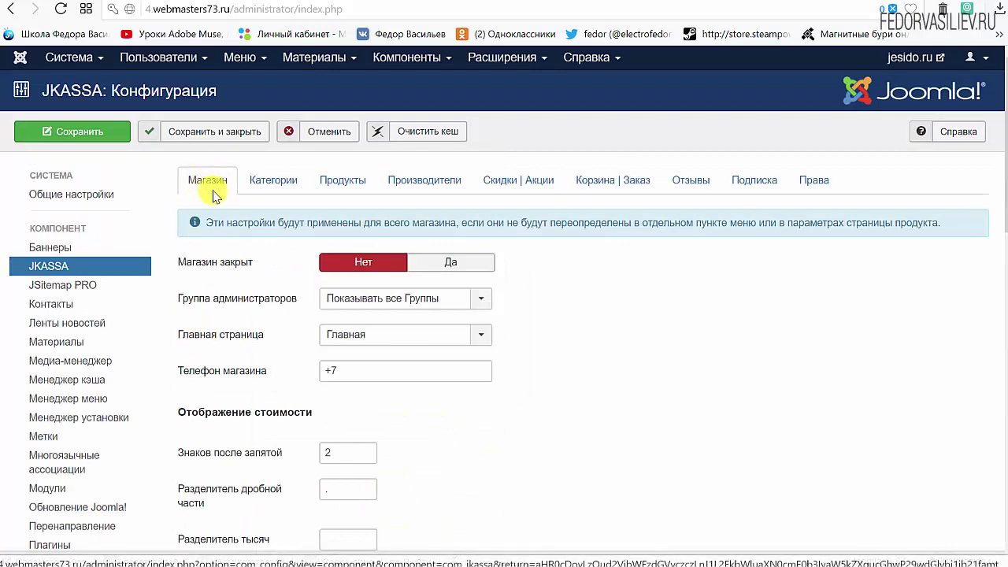
{"action": "scroll", "coordinate": [218, 205], "scroll_direction": "down", "scroll_amount": 11}
{"action": "scroll", "coordinate": [308, 306], "scroll_direction": "up", "scroll_amount": 2}
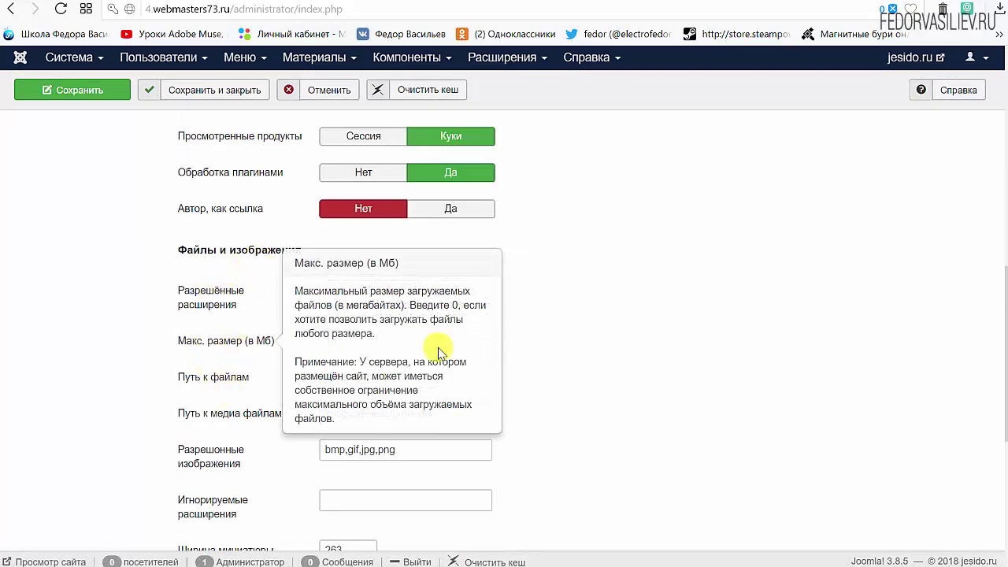
Set the maximum upload size, Макс. размер (в Мб), to 100.
{"action": "left_click", "coordinate": [347, 341]}
{"action": "type", "text": "00"}
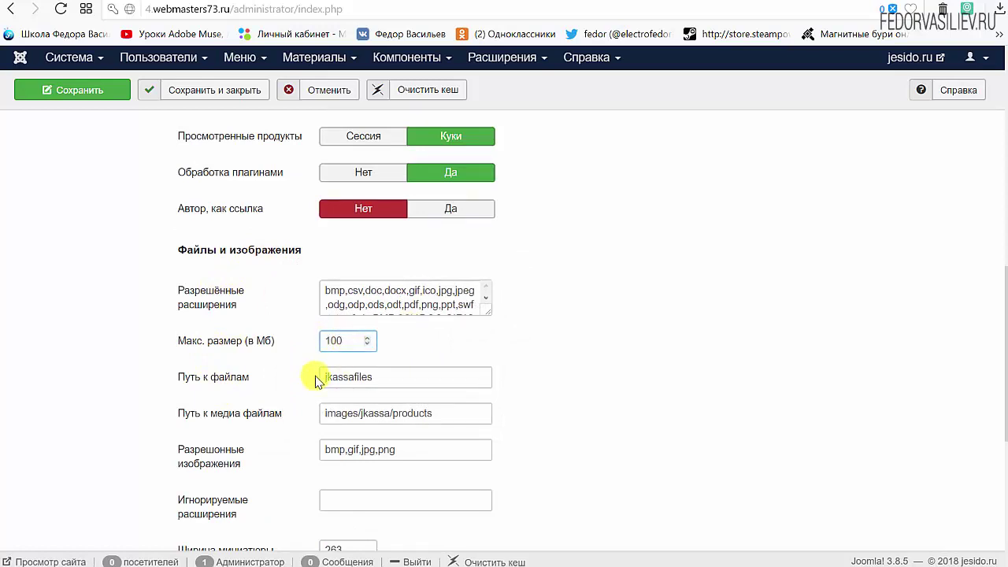
{"action": "left_click_drag", "start_coordinate": [324, 342], "coordinate": [400, 339]}
{"action": "left_click", "coordinate": [402, 340]}
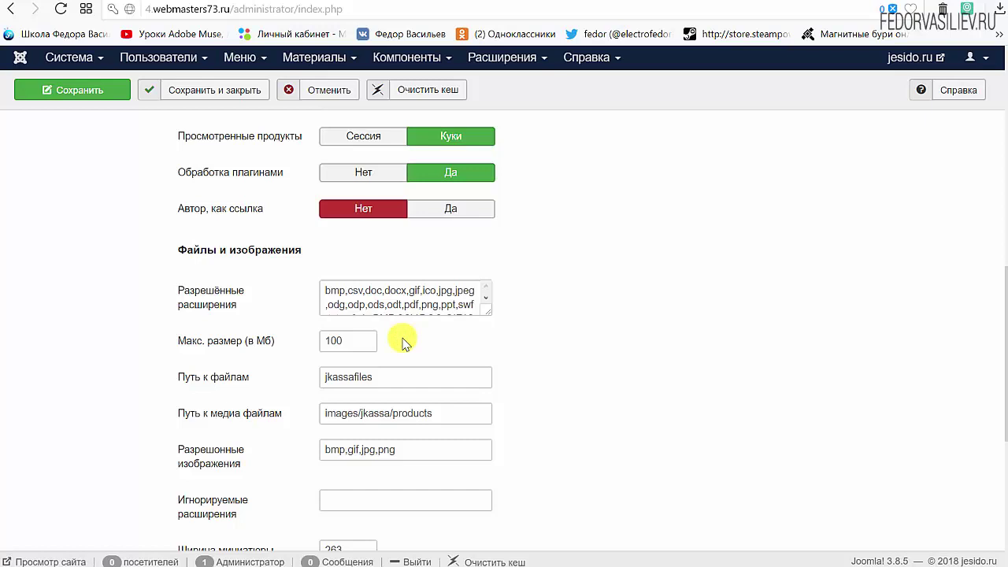
{"action": "left_click", "coordinate": [266, 344]}
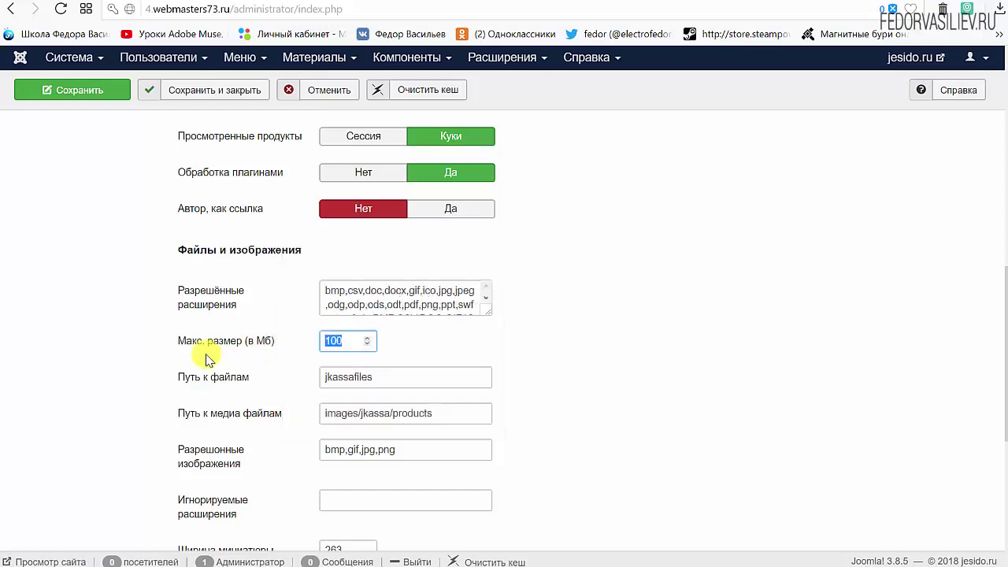
{"action": "left_click", "coordinate": [342, 340]}
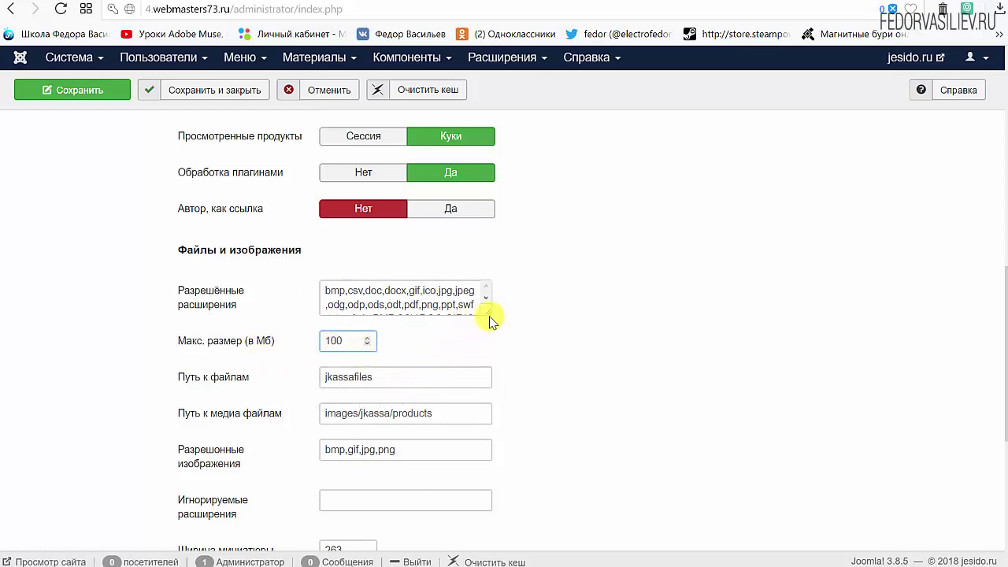
Append mp3 and mp4 to the allowed file extensions without spaces, and save and close the configuration.
{"action": "left_click_drag", "start_coordinate": [489, 311], "coordinate": [559, 384]}
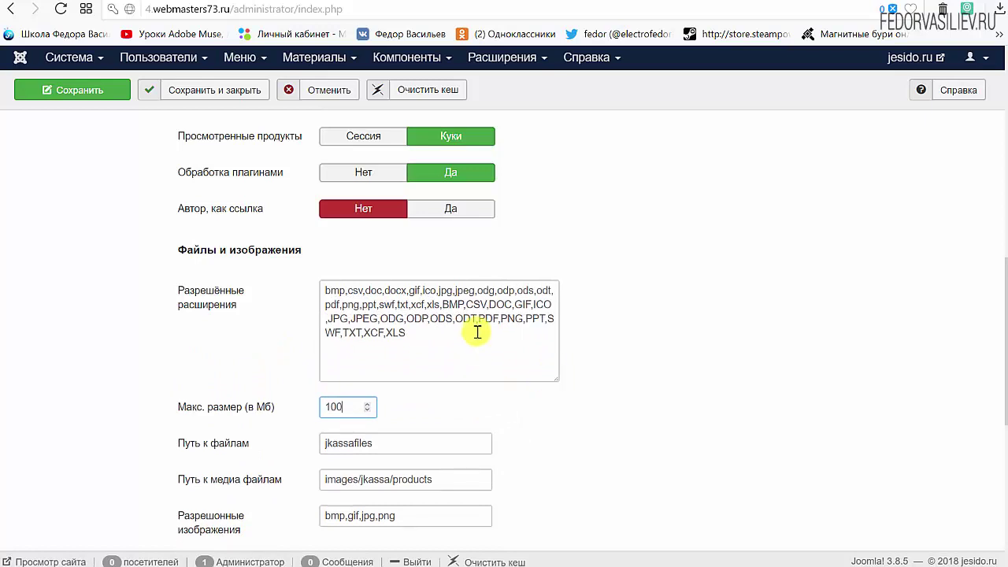
{"action": "left_click", "coordinate": [456, 342]}
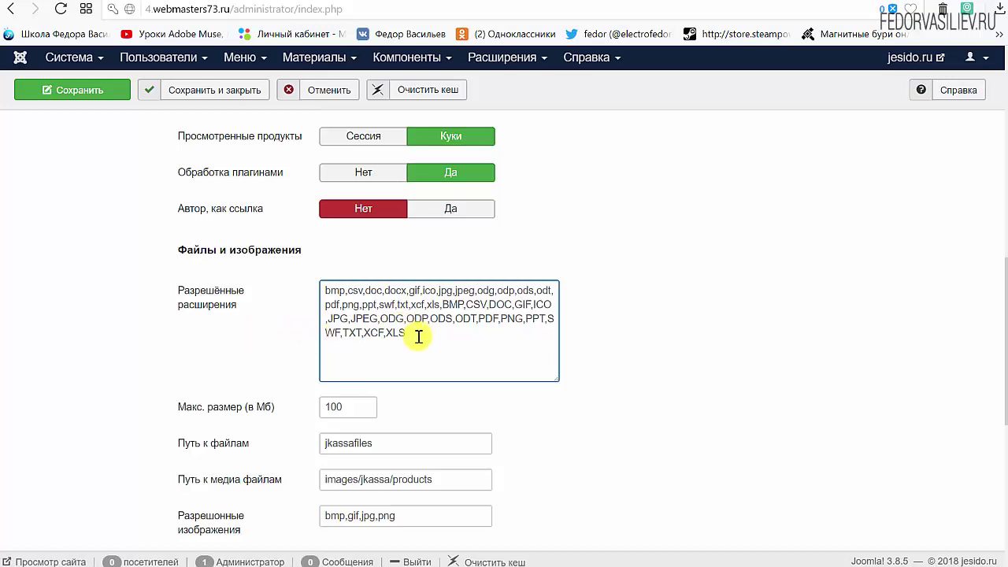
{"action": "type", "text": ", mp3"}
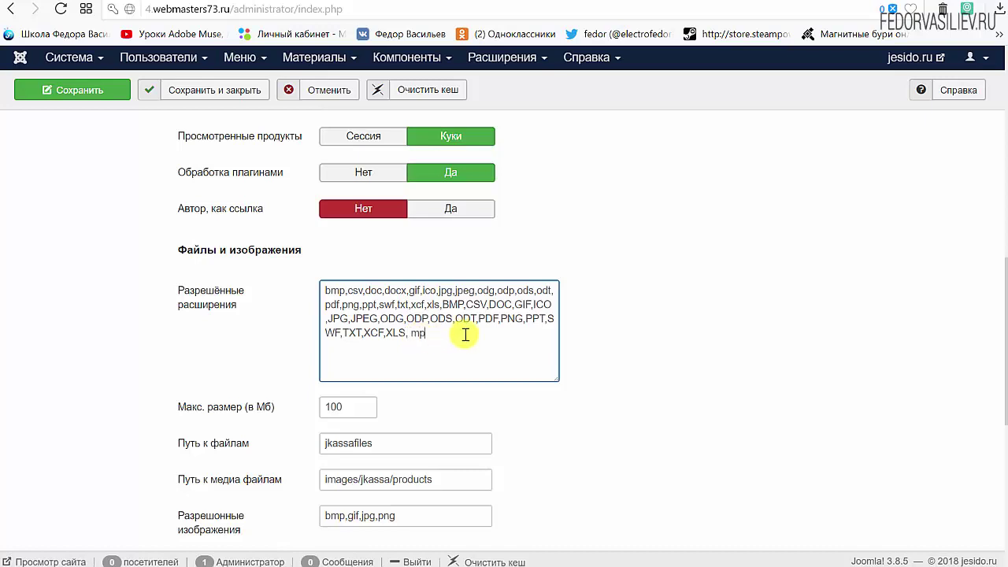
{"action": "left_click", "coordinate": [409, 332]}
{"action": "key", "text": "BackSpace"}
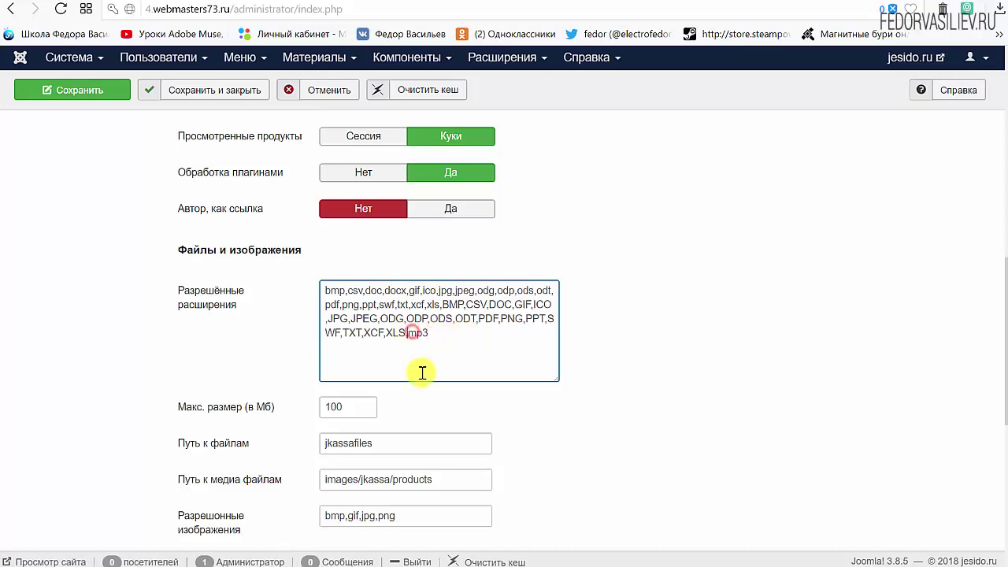
{"action": "left_click", "coordinate": [442, 337]}
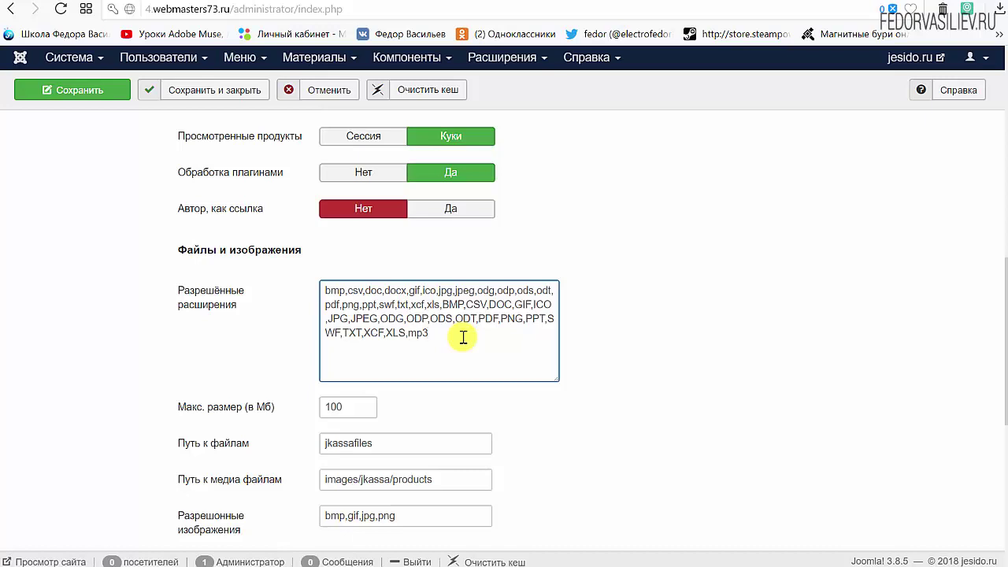
{"action": "type", "text": "mp4"}
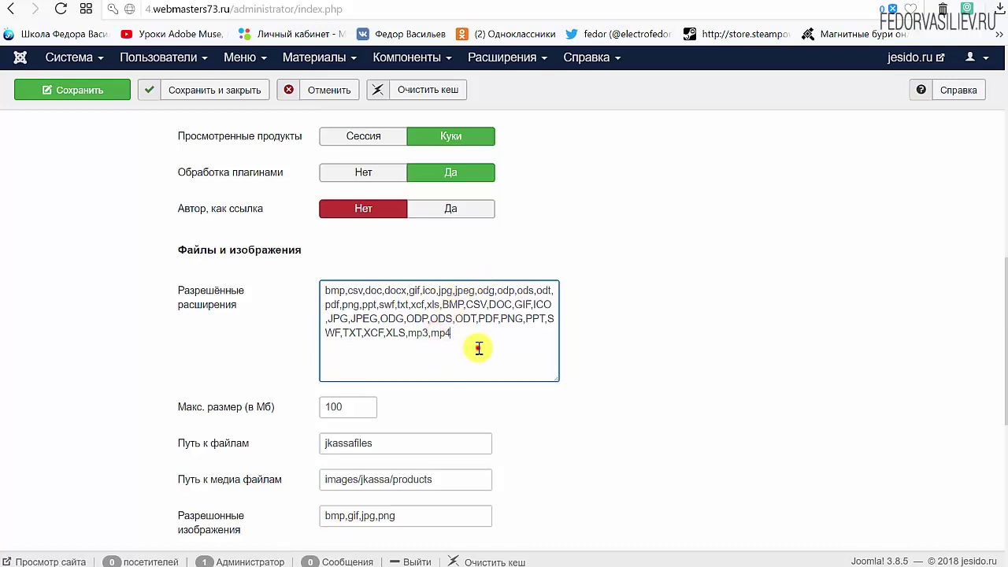
{"action": "mouse_move", "coordinate": [174, 307]}
{"action": "scroll", "coordinate": [175, 307], "scroll_direction": "up", "scroll_amount": 1}
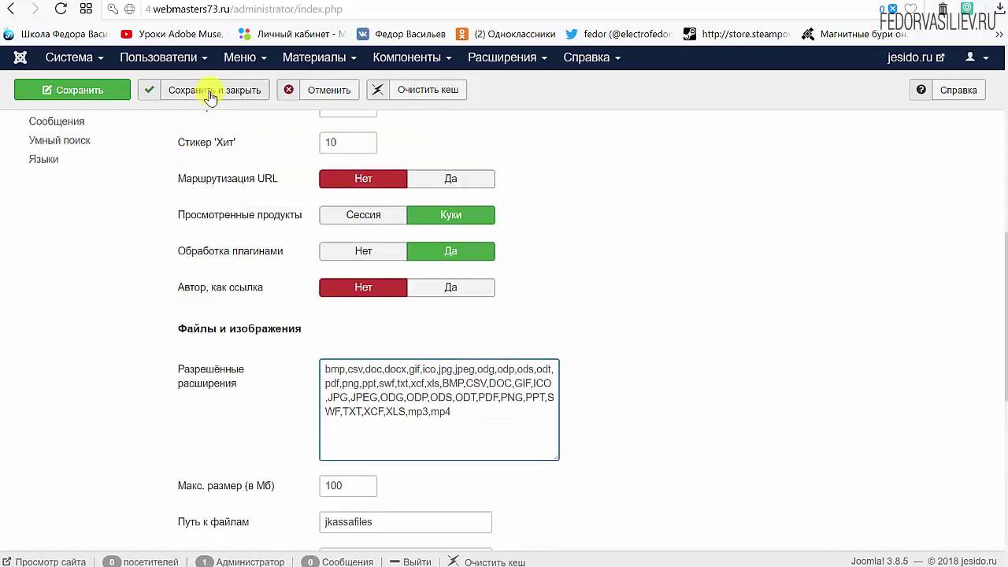
{"action": "left_click", "coordinate": [206, 90]}
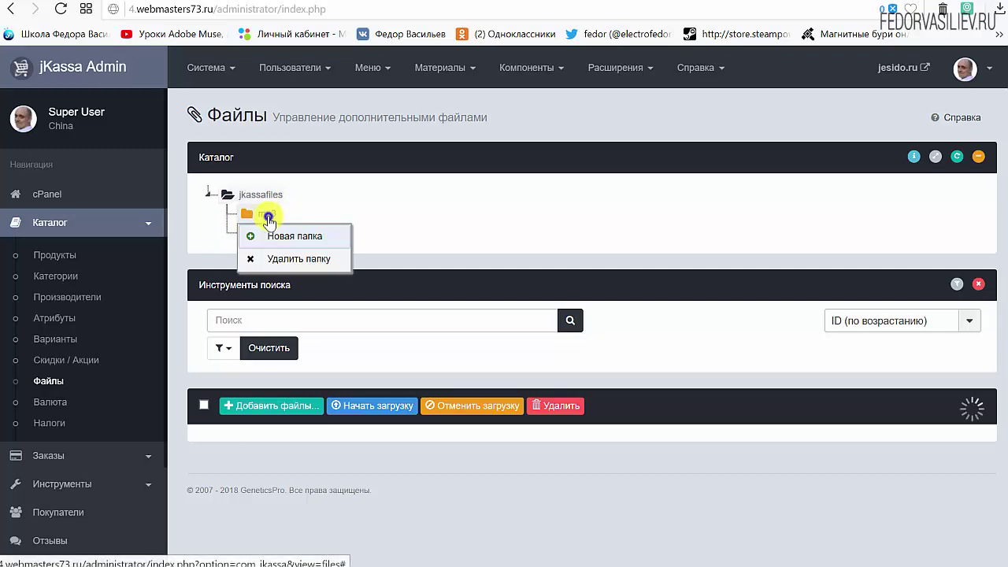
Upload Aftermath.mp3, AliceRescueComAmbLp.mp3, AlmaGhostCombat.mp3, DocksCombat3Lp.mp3 and FEAREndCredits.mp3 to the mp3 folder.
{"action": "right_click", "coordinate": [264, 218]}
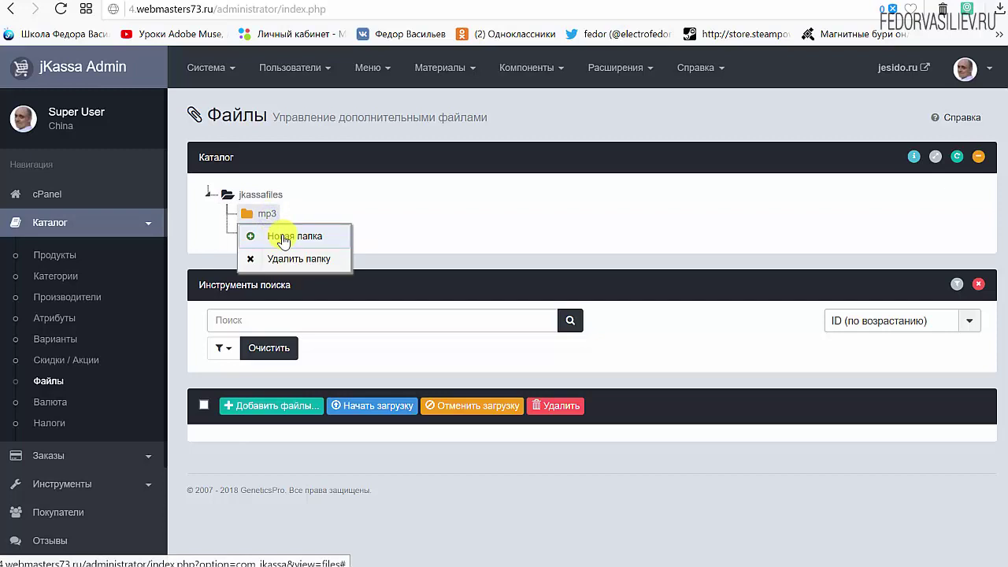
{"action": "left_click", "coordinate": [391, 203]}
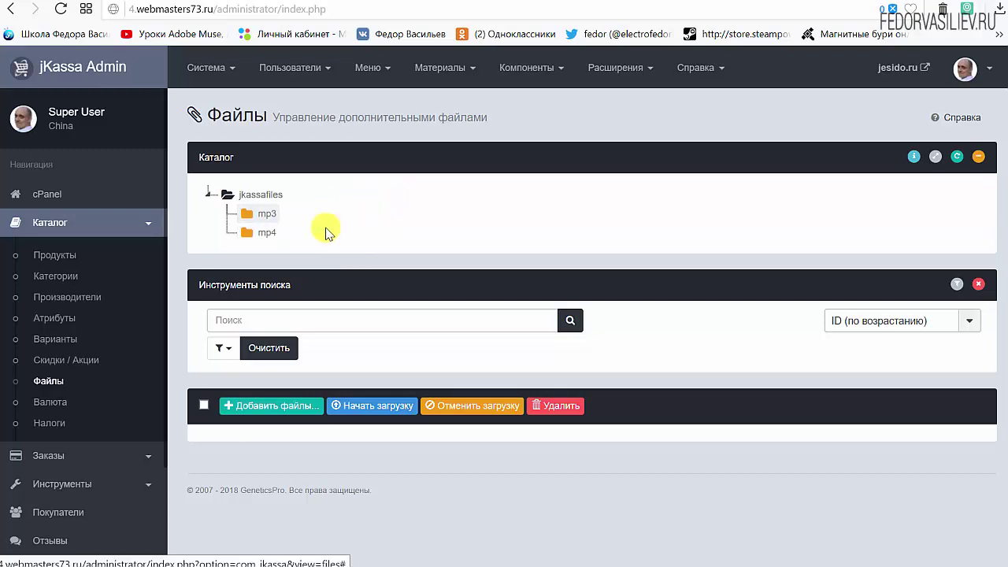
{"action": "left_click", "coordinate": [256, 220]}
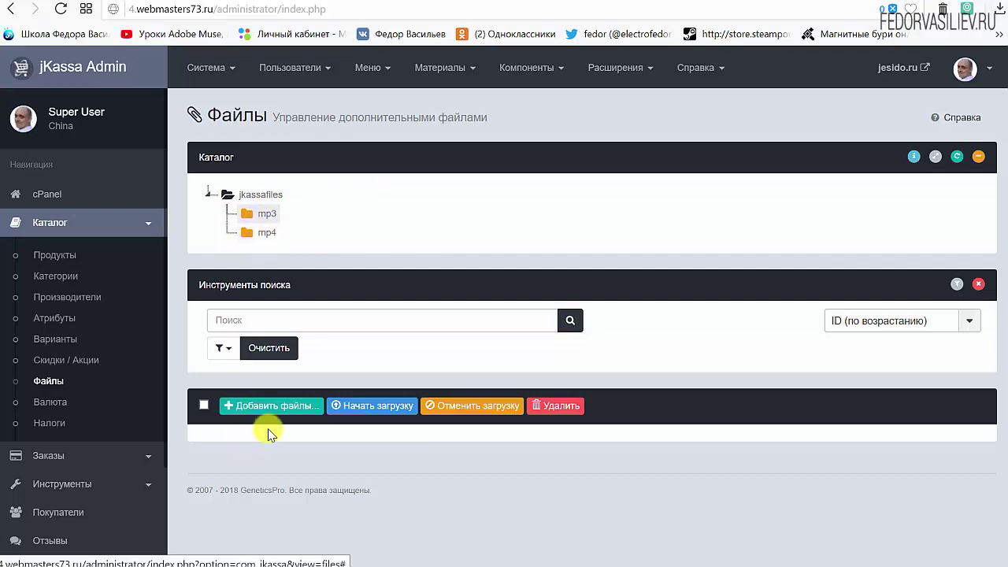
{"action": "left_click", "coordinate": [270, 405]}
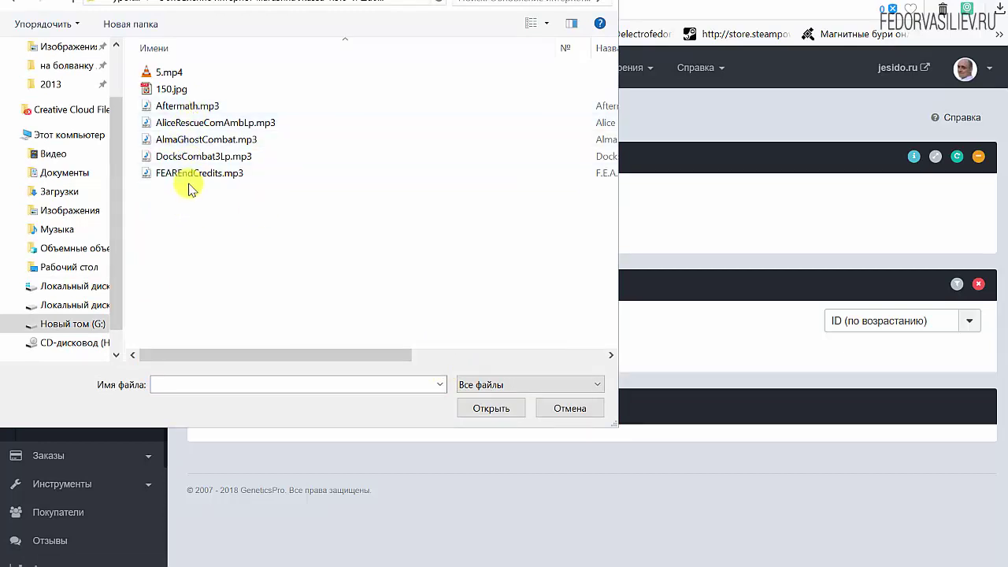
{"action": "left_click_drag", "start_coordinate": [191, 189], "coordinate": [179, 101]}
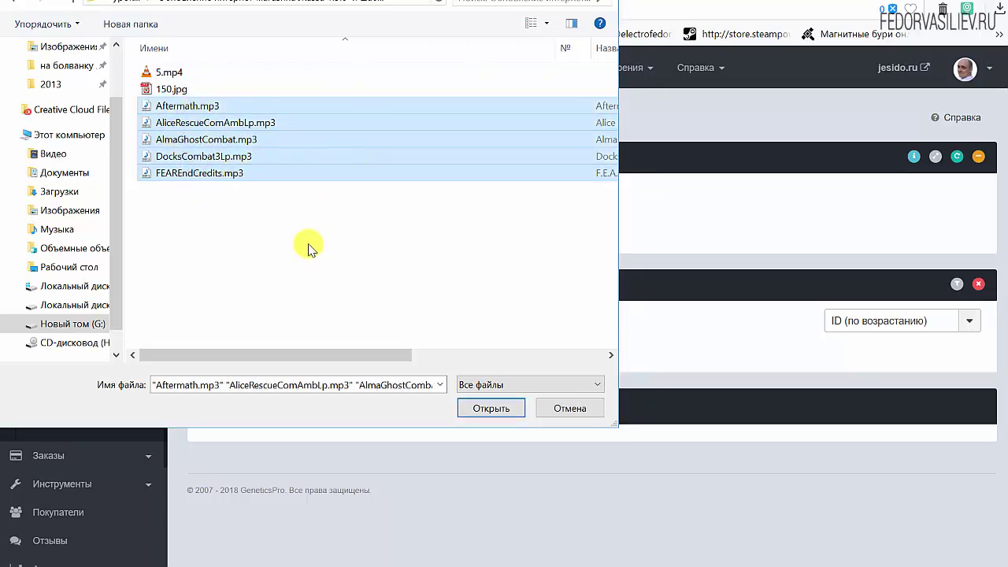
{"action": "left_click", "coordinate": [492, 411]}
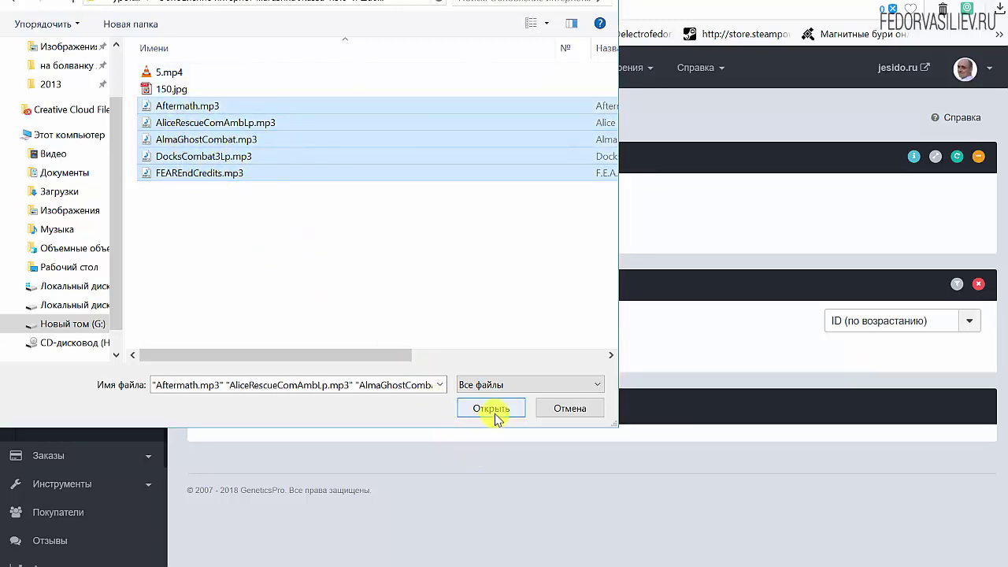
{"action": "scroll", "coordinate": [580, 326], "scroll_direction": "down", "scroll_amount": 3}
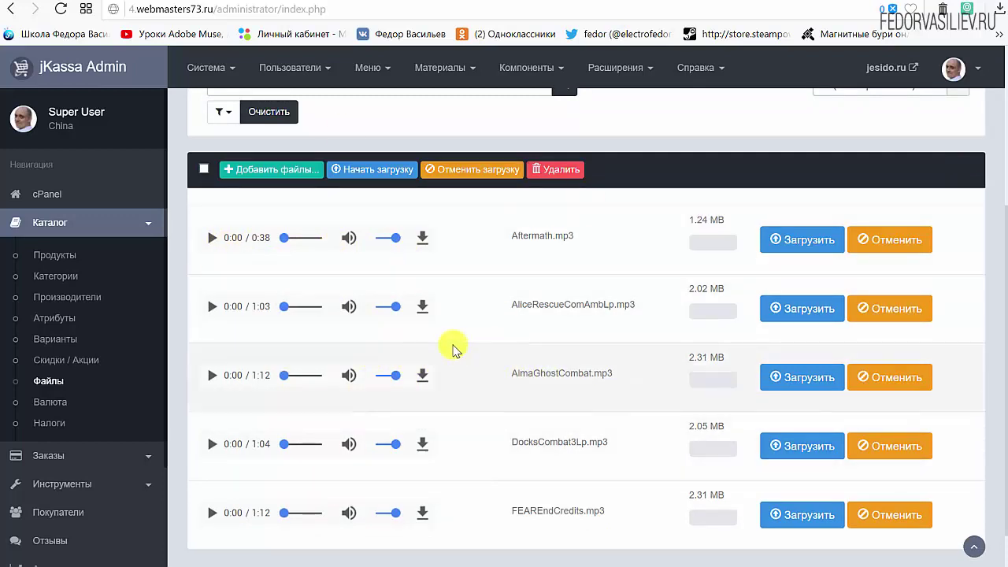
{"action": "left_click", "coordinate": [366, 178]}
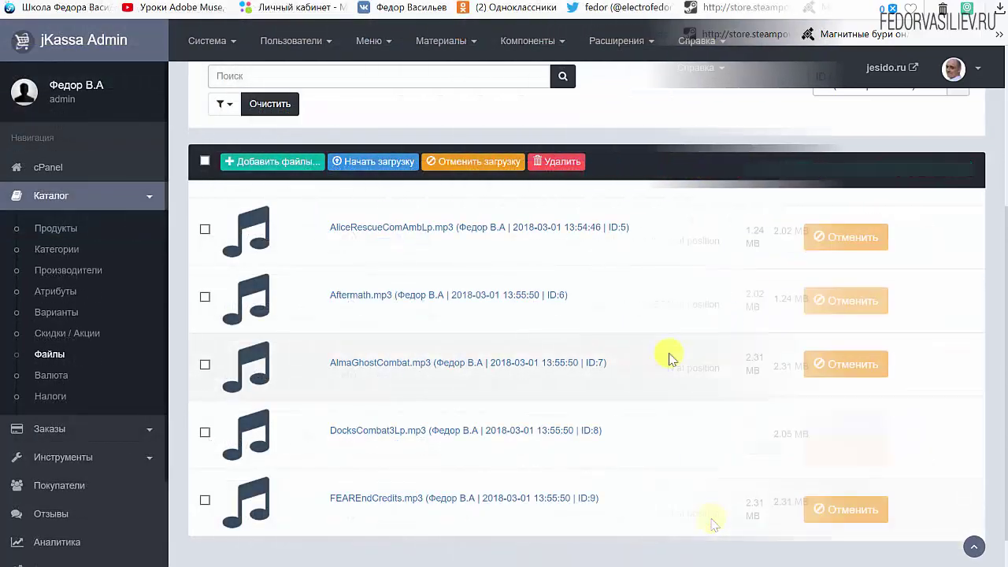
Upload the video file 5.mp4 to the mp4 folder of the file catalog.
{"action": "scroll", "coordinate": [449, 387], "scroll_direction": "up", "scroll_amount": 3}
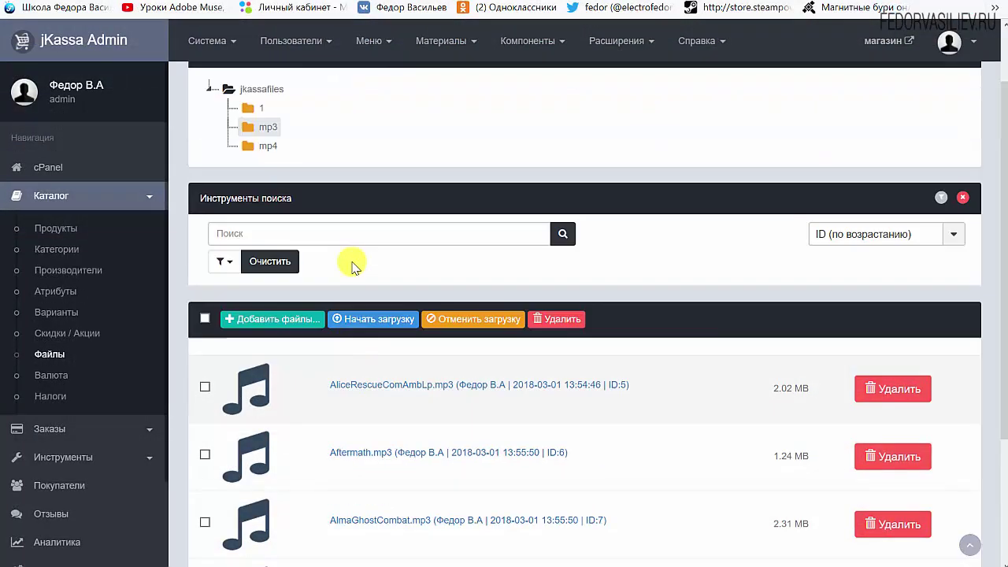
{"action": "left_click", "coordinate": [268, 225]}
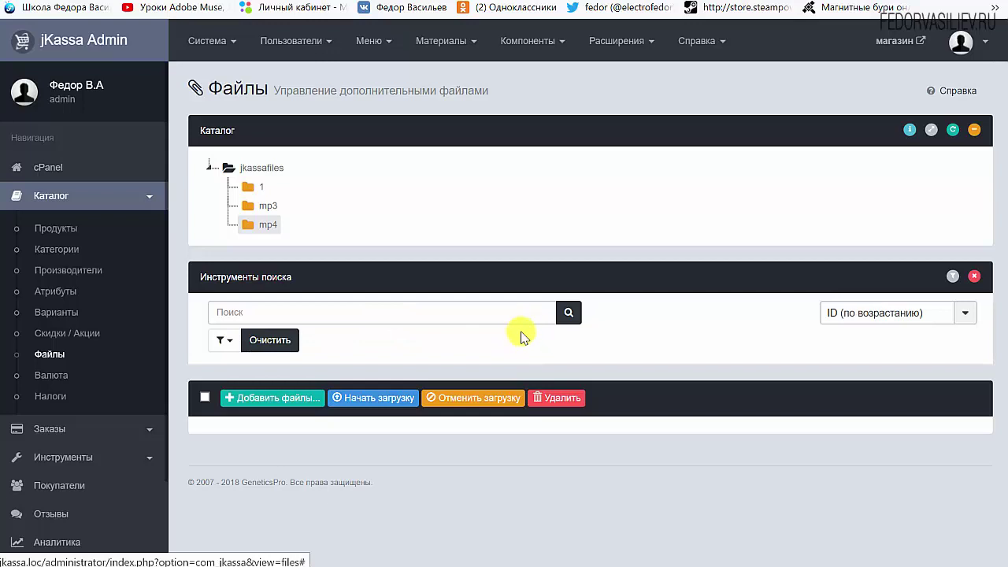
{"action": "left_click", "coordinate": [276, 404]}
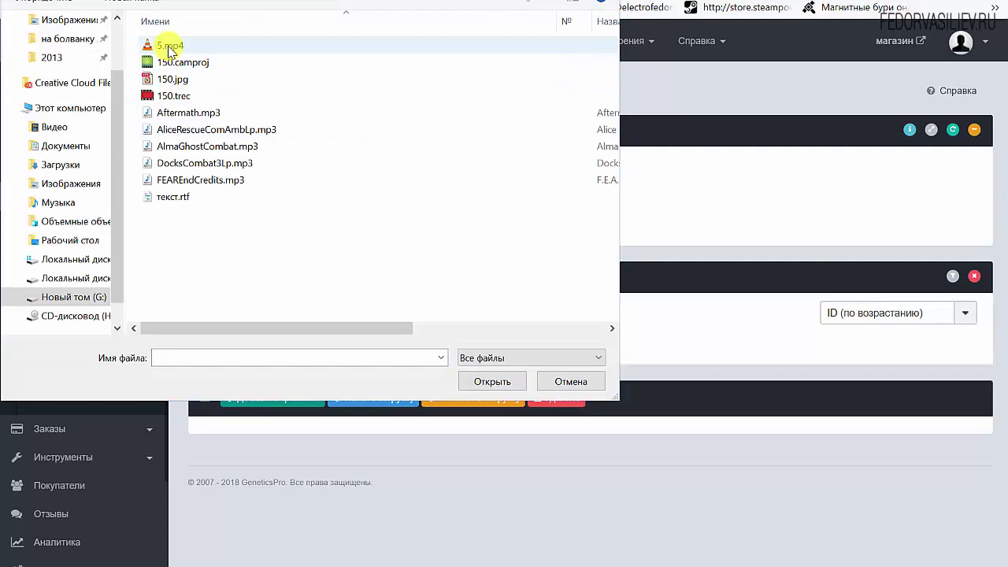
{"action": "left_click", "coordinate": [169, 49]}
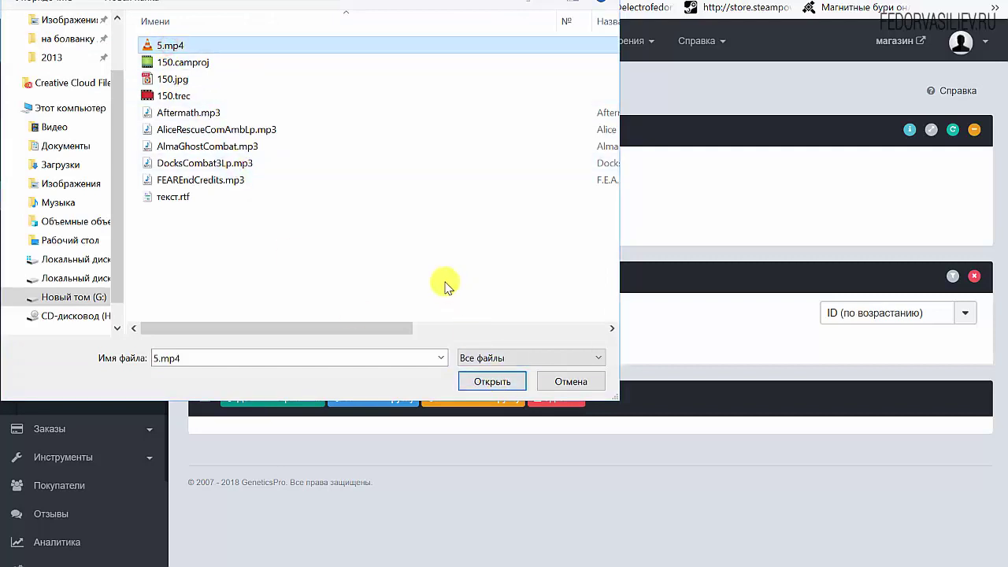
{"action": "left_click", "coordinate": [484, 383]}
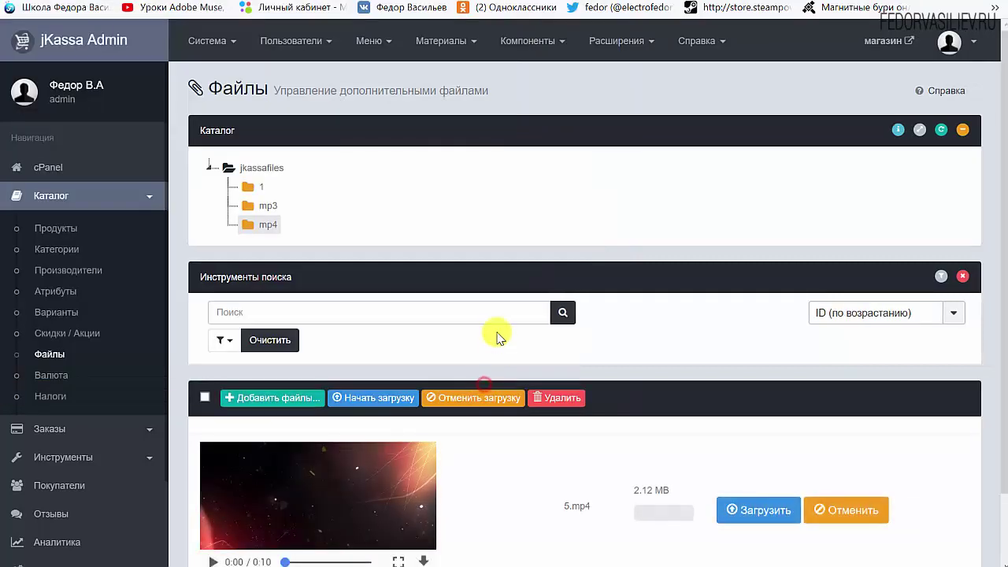
{"action": "scroll", "coordinate": [492, 330], "scroll_direction": "down", "scroll_amount": 1}
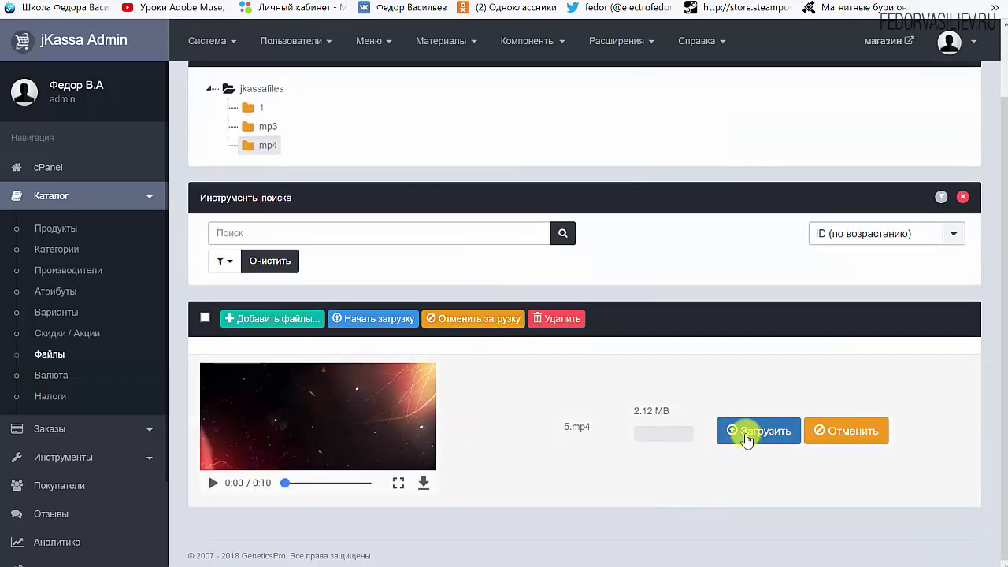
{"action": "left_click", "coordinate": [739, 431]}
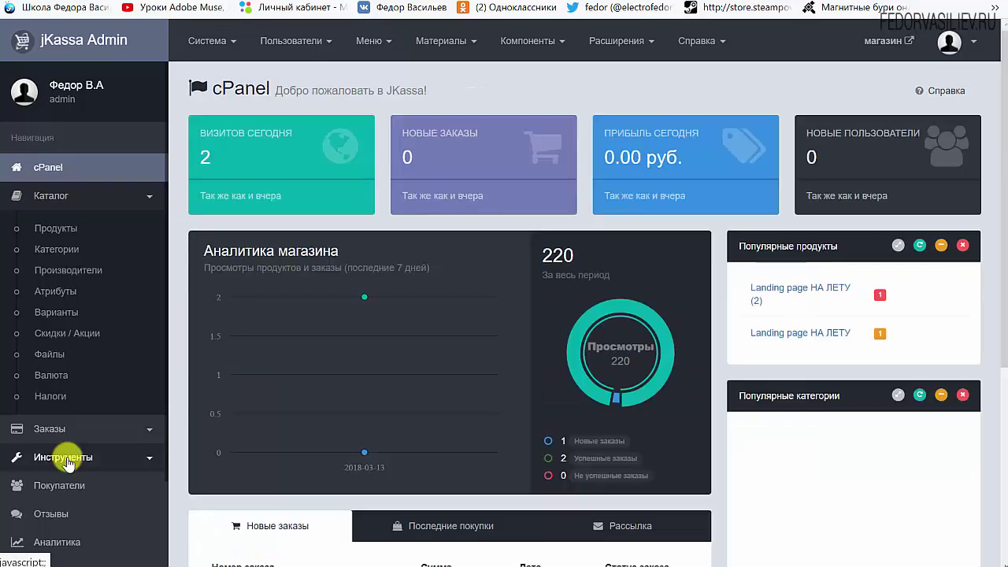
Filter the available JKassa extensions to plugins and install JKMedia - Plyr.
{"action": "left_click", "coordinate": [47, 458]}
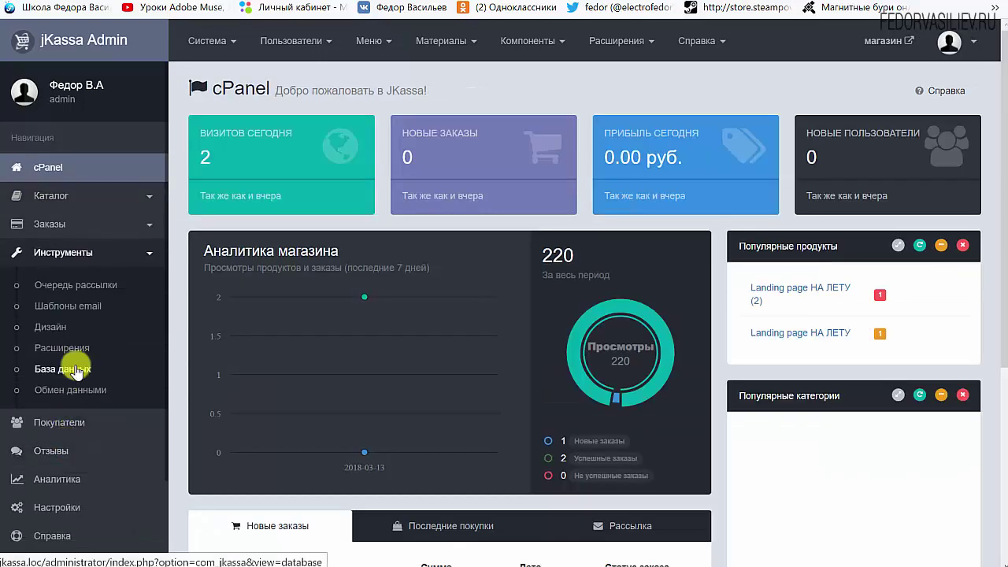
{"action": "left_click", "coordinate": [71, 347]}
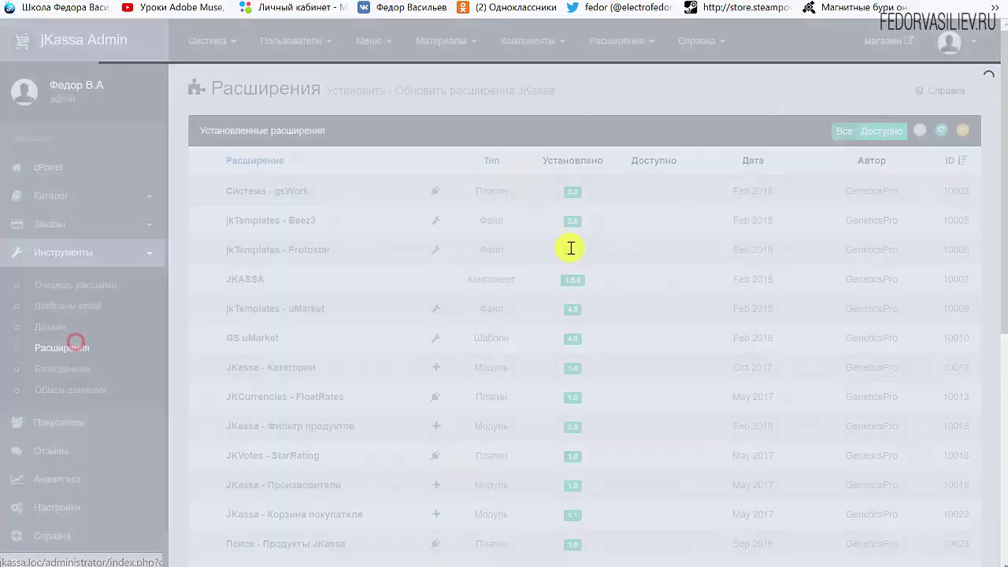
{"action": "scroll", "coordinate": [630, 260], "scroll_direction": "down", "scroll_amount": 5}
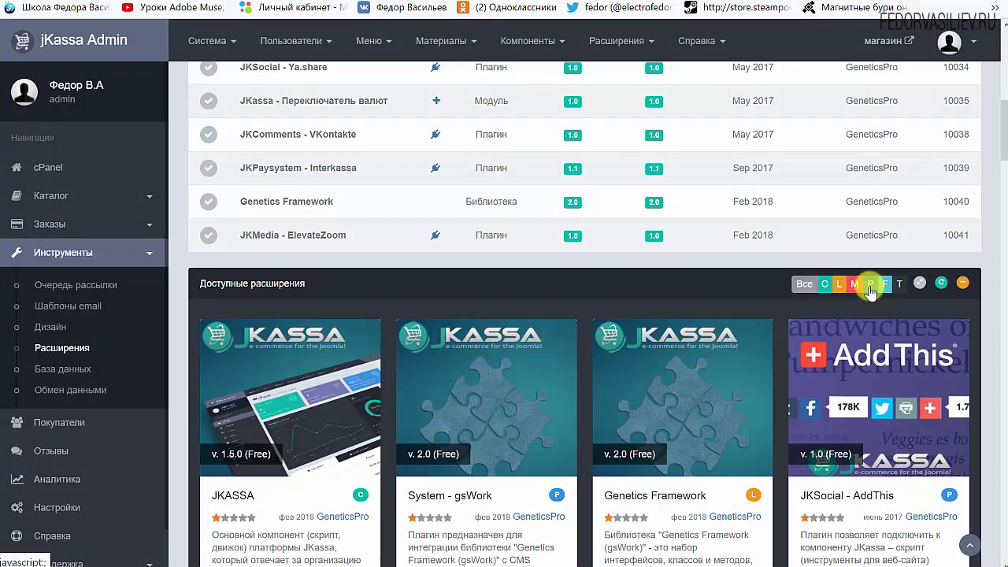
{"action": "left_click", "coordinate": [870, 285]}
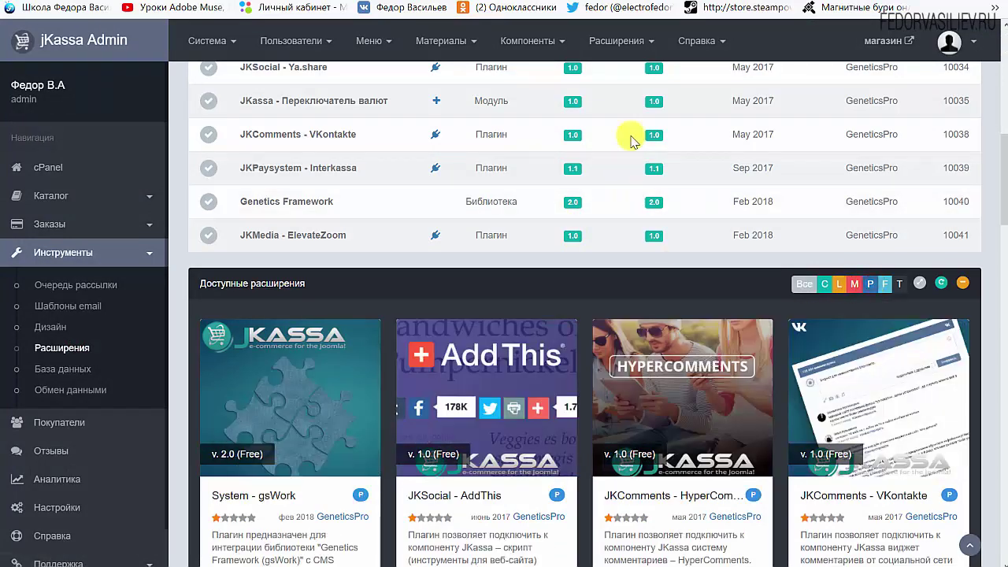
{"action": "scroll", "coordinate": [630, 131], "scroll_direction": "down", "scroll_amount": 2}
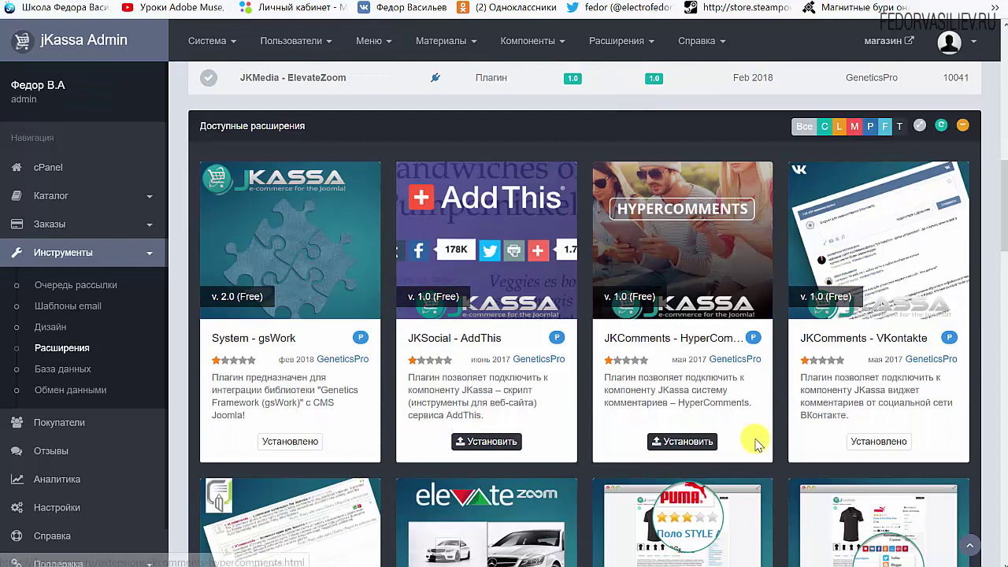
{"action": "scroll", "coordinate": [679, 359], "scroll_direction": "down", "scroll_amount": 10}
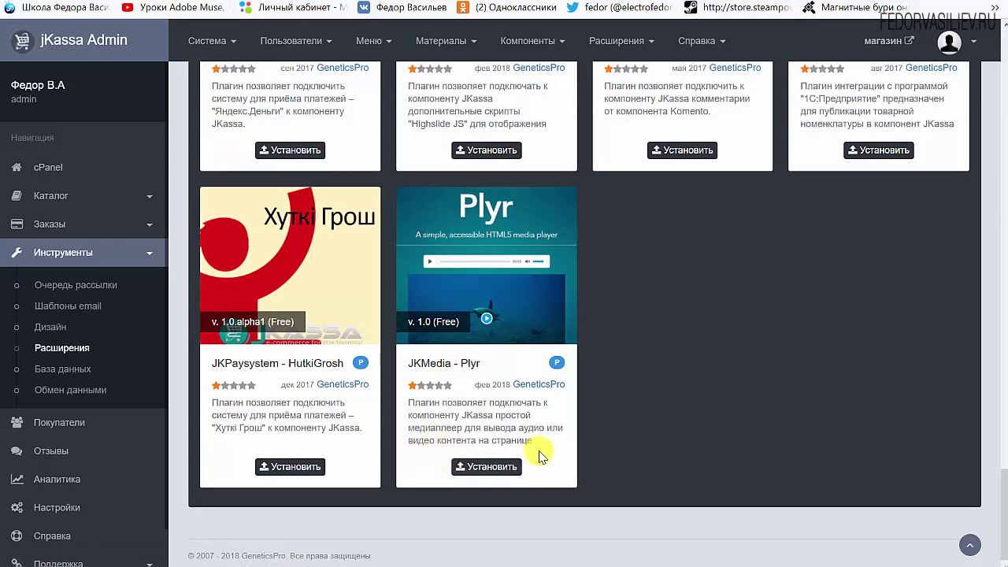
{"action": "left_click", "coordinate": [488, 469]}
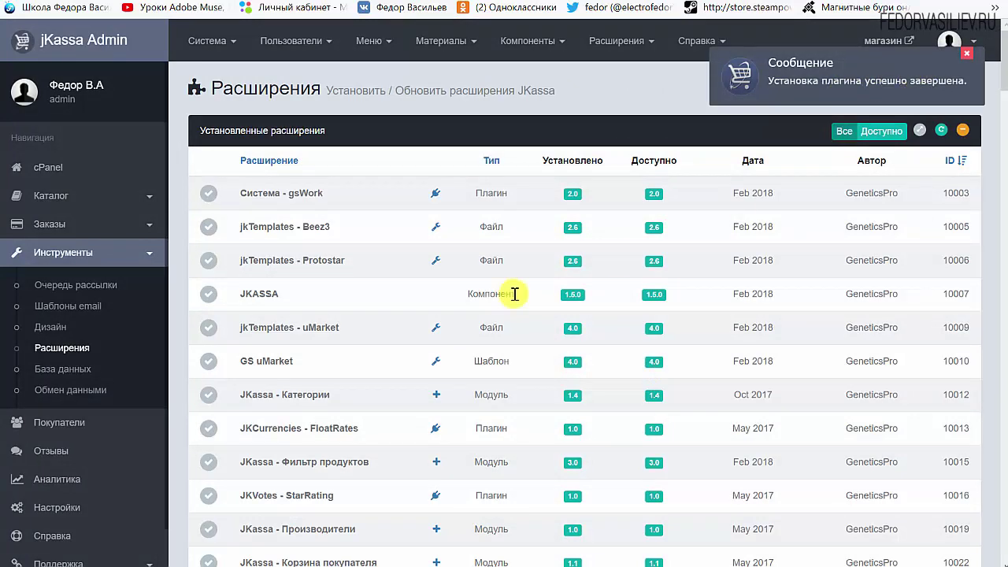
Open the JKMedia - Plyr plugin from the installed extensions and set its state to Включено.
{"action": "scroll", "coordinate": [499, 313], "scroll_direction": "down", "scroll_amount": 5}
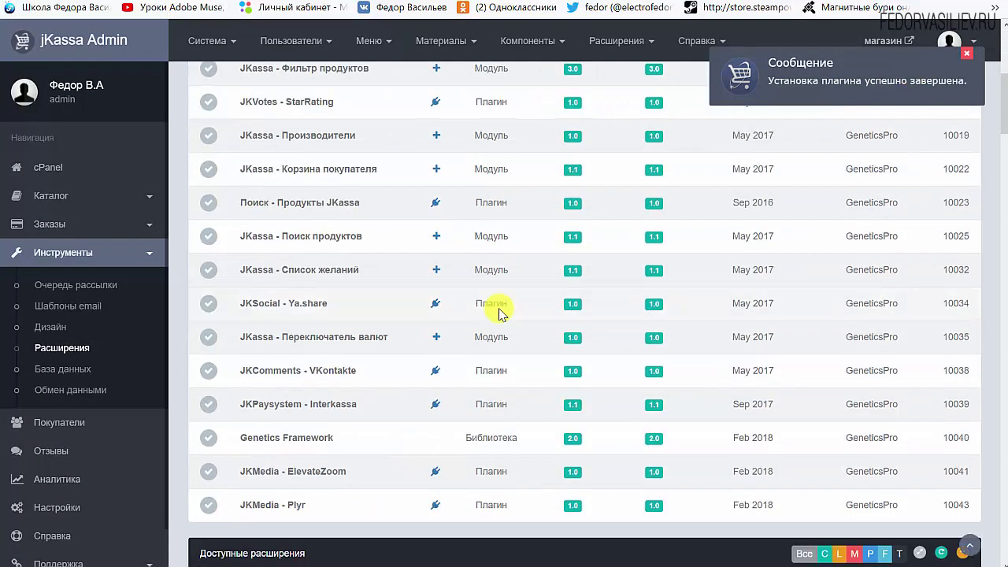
{"action": "mouse_move", "coordinate": [277, 508]}
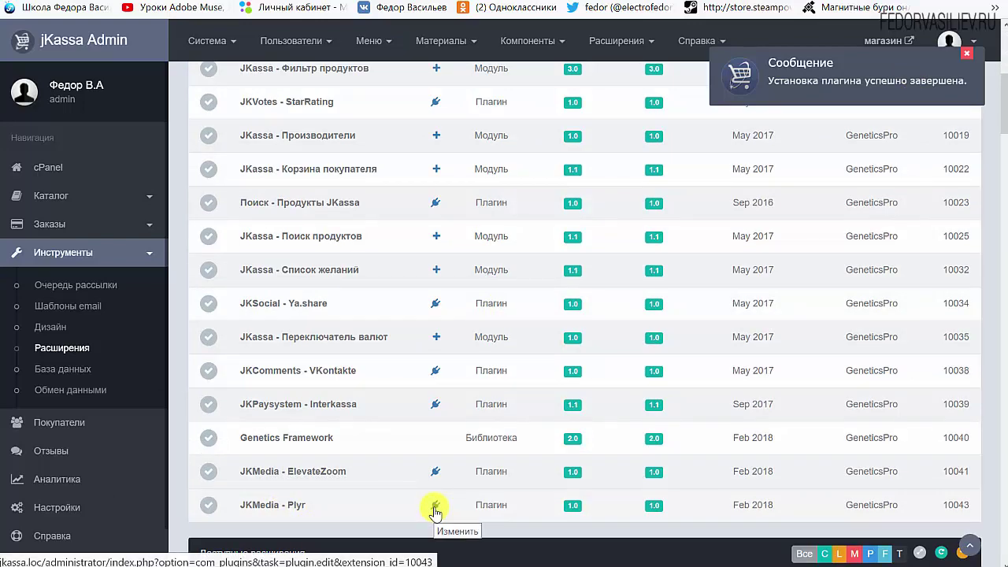
{"action": "left_click", "coordinate": [435, 508]}
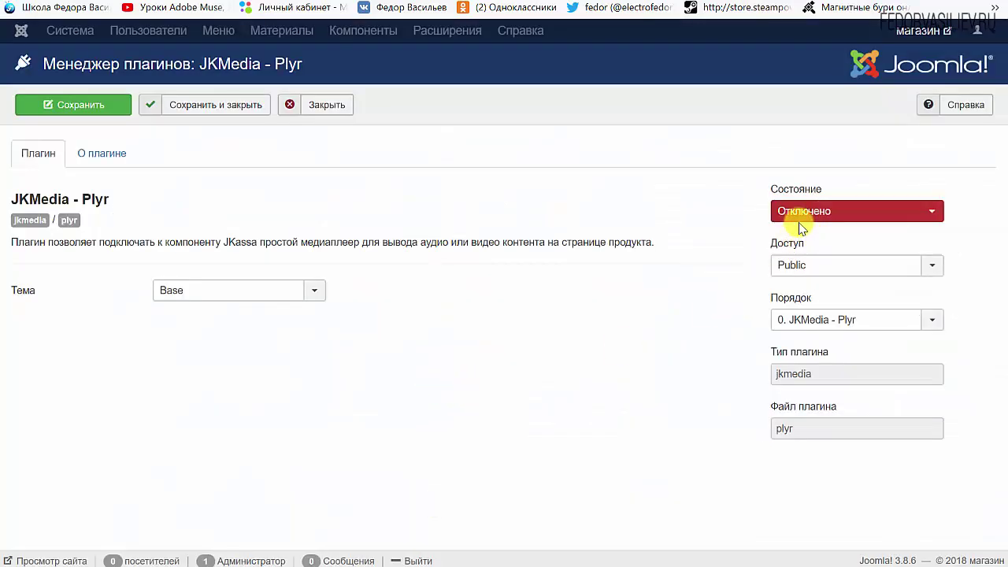
{"action": "left_click", "coordinate": [798, 223]}
{"action": "left_click", "coordinate": [792, 228]}
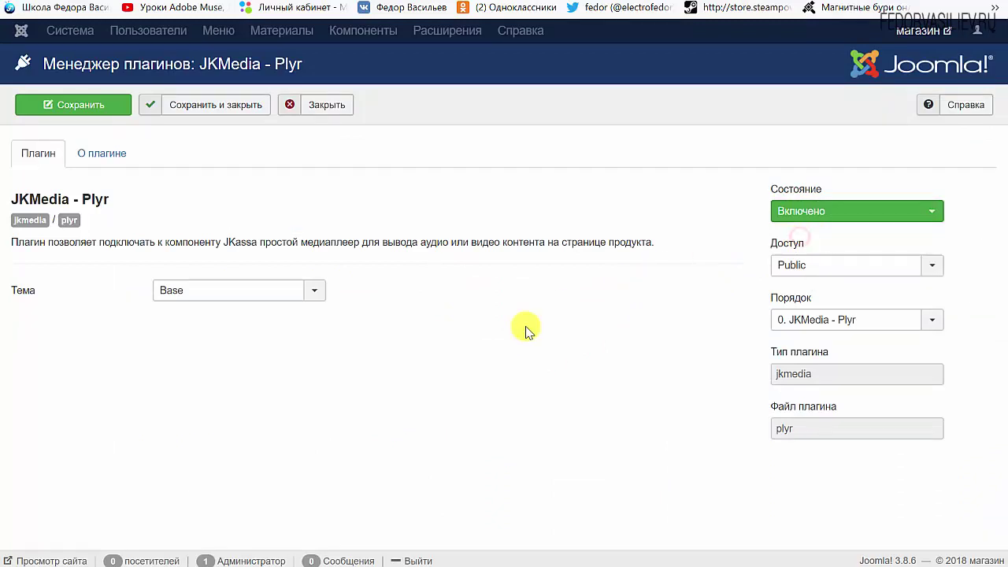
Check the Plyr plugin's description and theme options, keep the Base theme, and save and close the plugin.
{"action": "left_click", "coordinate": [110, 154]}
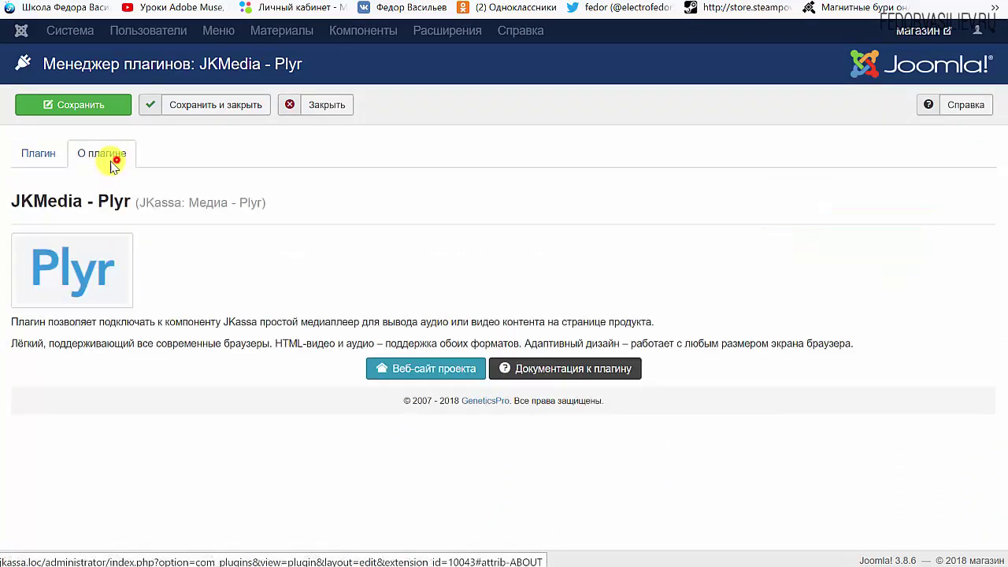
{"action": "left_click", "coordinate": [55, 164]}
{"action": "left_click", "coordinate": [157, 288]}
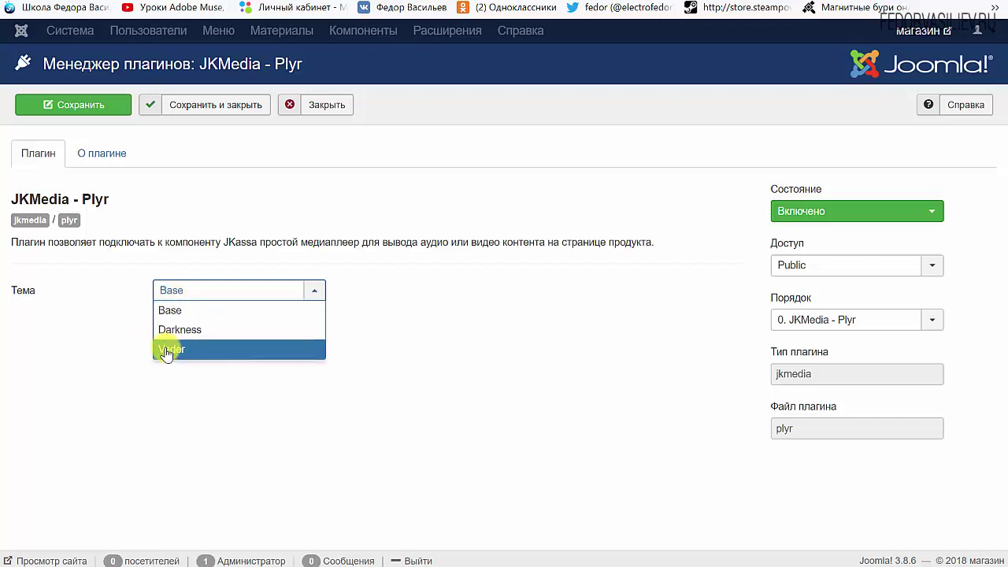
{"action": "left_click", "coordinate": [115, 293]}
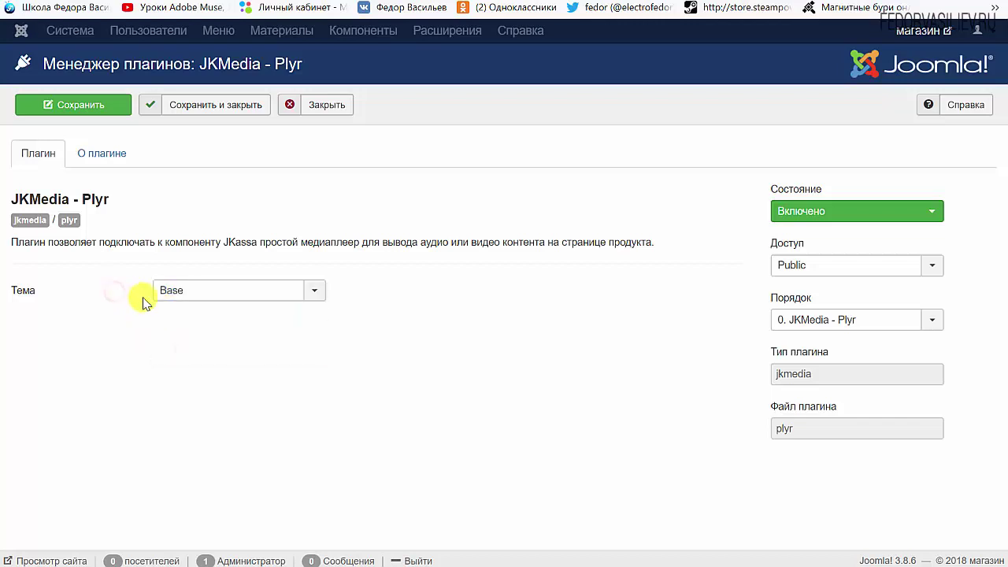
{"action": "left_click", "coordinate": [167, 291]}
{"action": "left_click", "coordinate": [89, 305]}
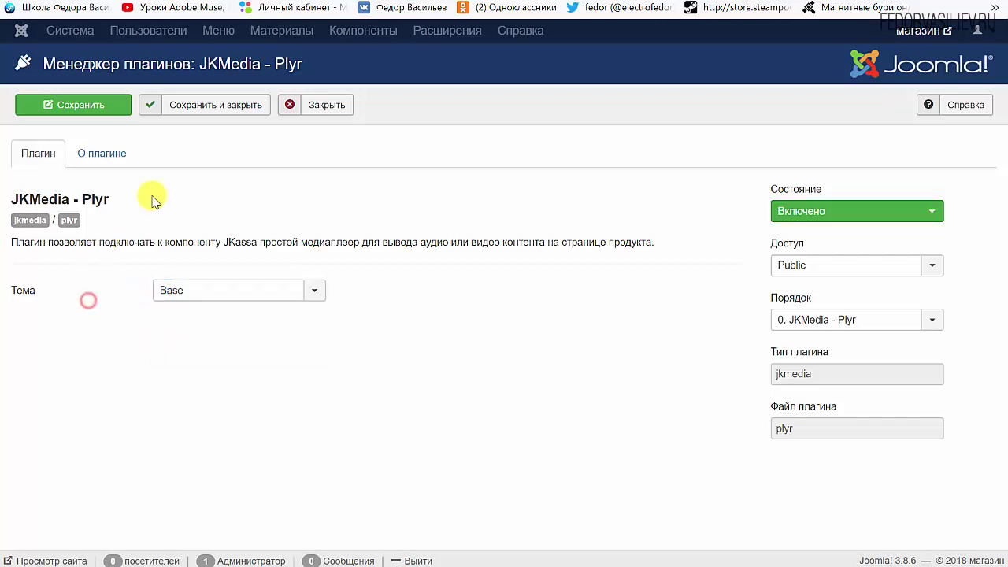
{"action": "left_click", "coordinate": [193, 108]}
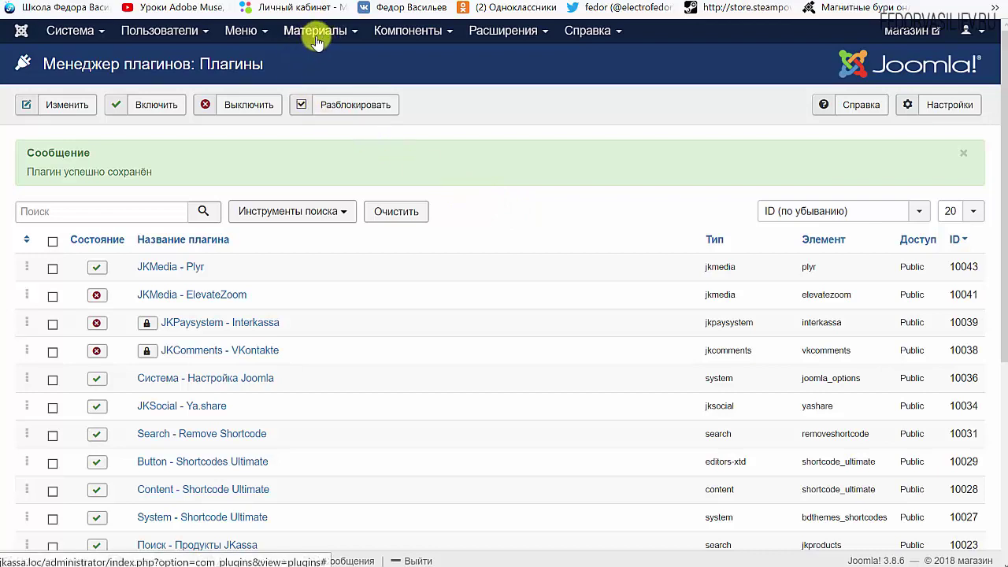
Open the JKassa product Landing page НА ЛЕТУ (12) for editing and show its Медиа section.
{"action": "left_click", "coordinate": [384, 30]}
{"action": "mouse_move", "coordinate": [390, 57]}
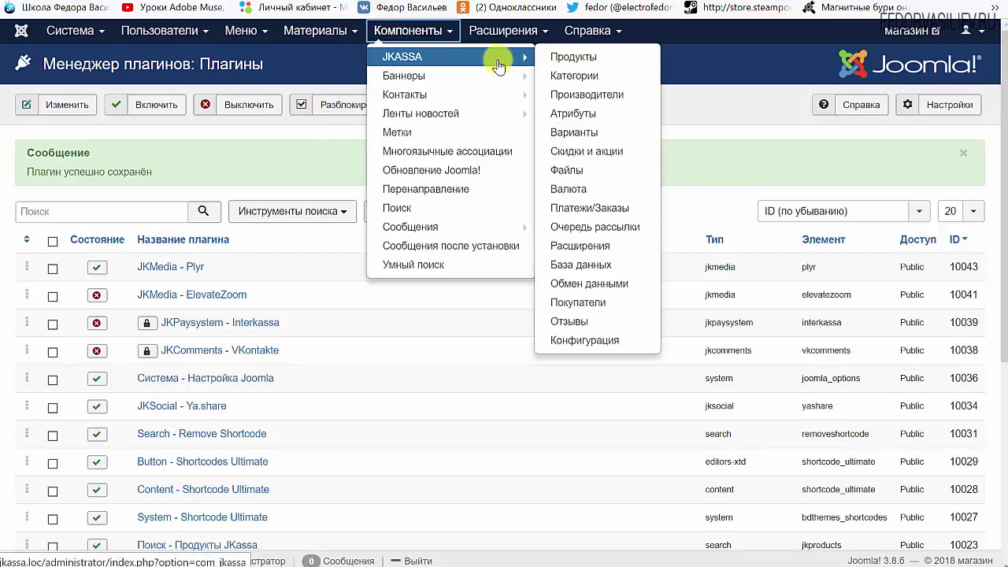
{"action": "left_click", "coordinate": [551, 57]}
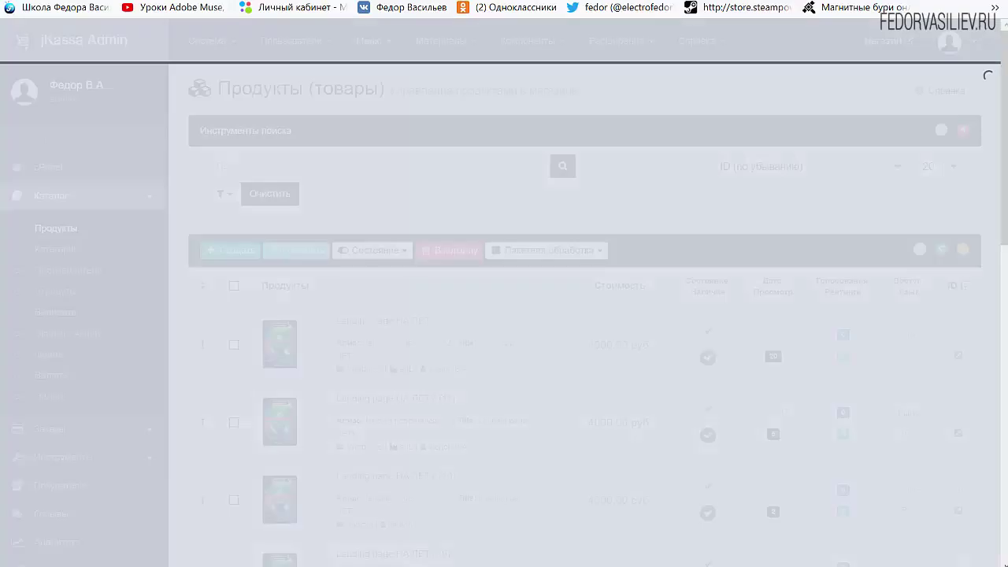
{"action": "scroll", "coordinate": [333, 271], "scroll_direction": "down", "scroll_amount": 1}
{"action": "left_click", "coordinate": [356, 242]}
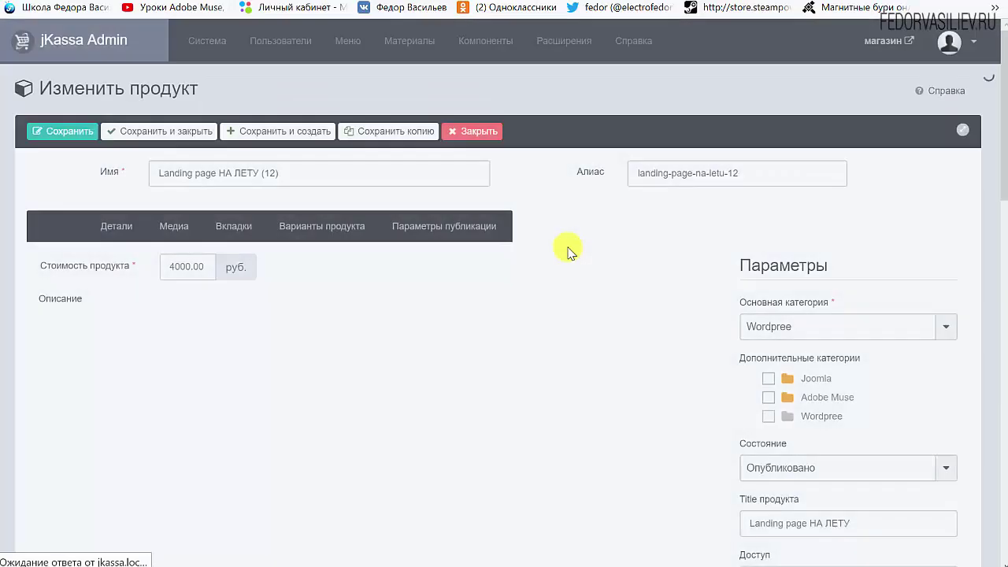
{"action": "left_click", "coordinate": [175, 228]}
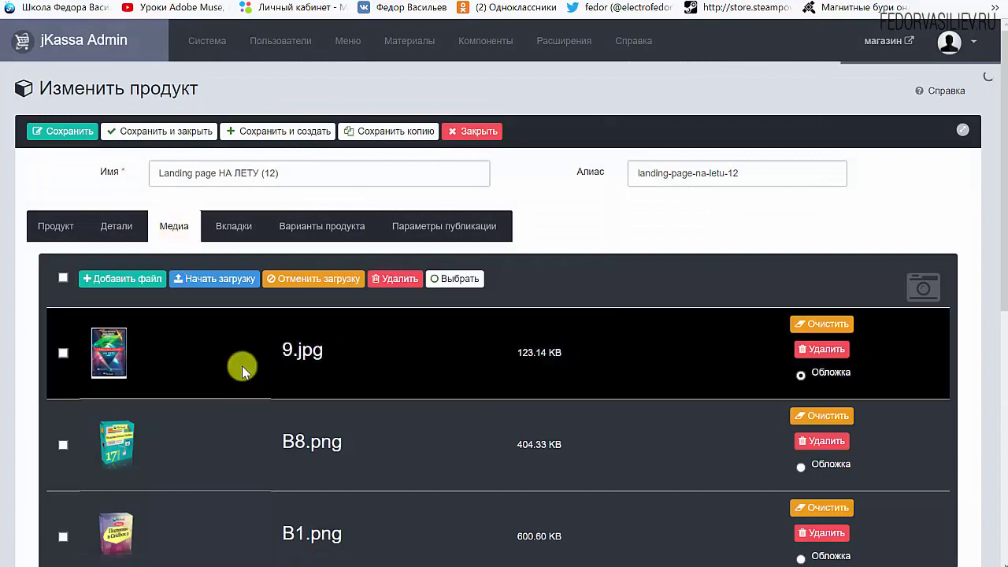
Examine the product's gallery media files and the notes on where media and thumbnails are stored.
{"action": "scroll", "coordinate": [242, 365], "scroll_direction": "down", "scroll_amount": 1}
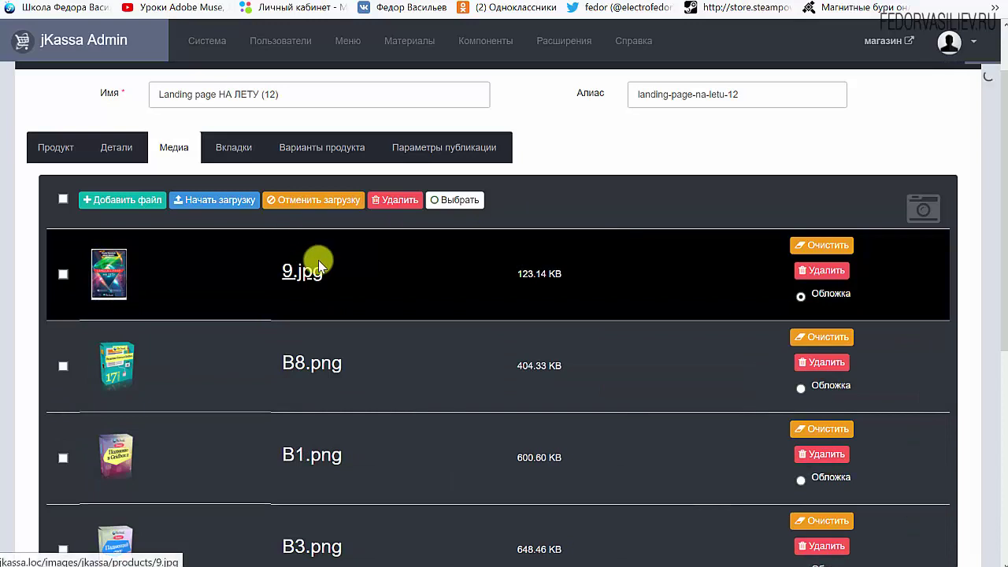
{"action": "scroll", "coordinate": [495, 322], "scroll_direction": "down", "scroll_amount": 2}
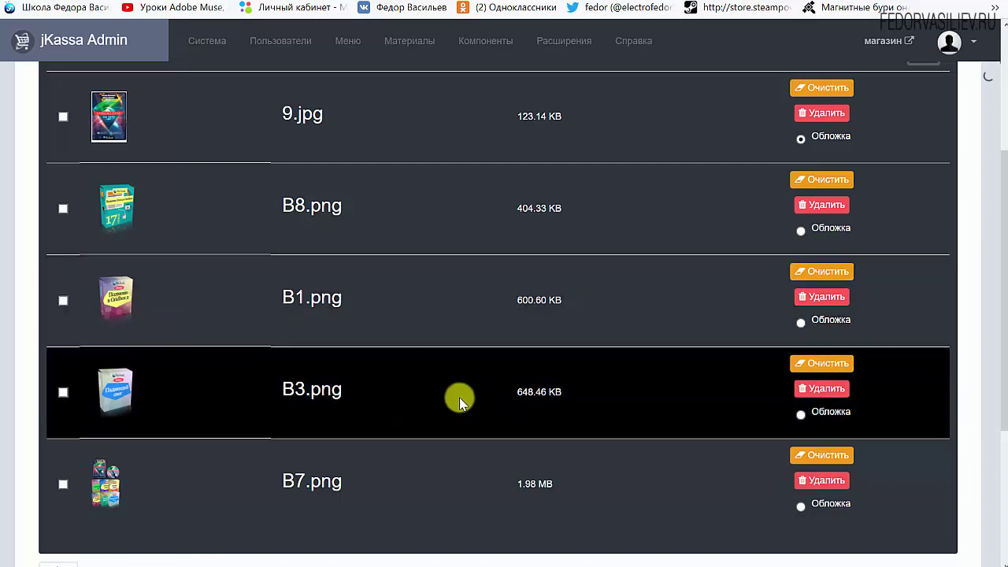
{"action": "scroll", "coordinate": [438, 384], "scroll_direction": "up", "scroll_amount": 2}
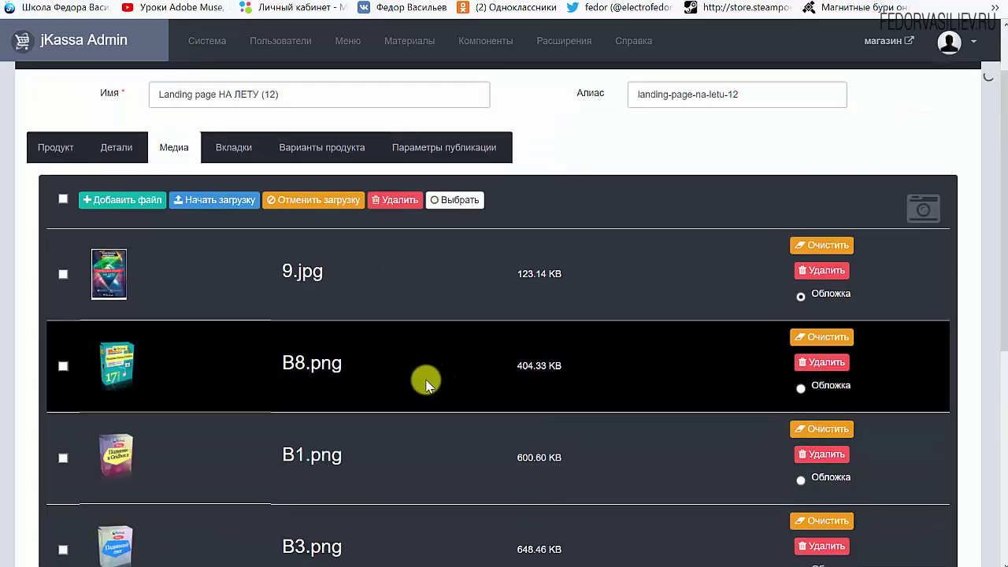
{"action": "scroll", "coordinate": [231, 353], "scroll_direction": "up", "scroll_amount": 1}
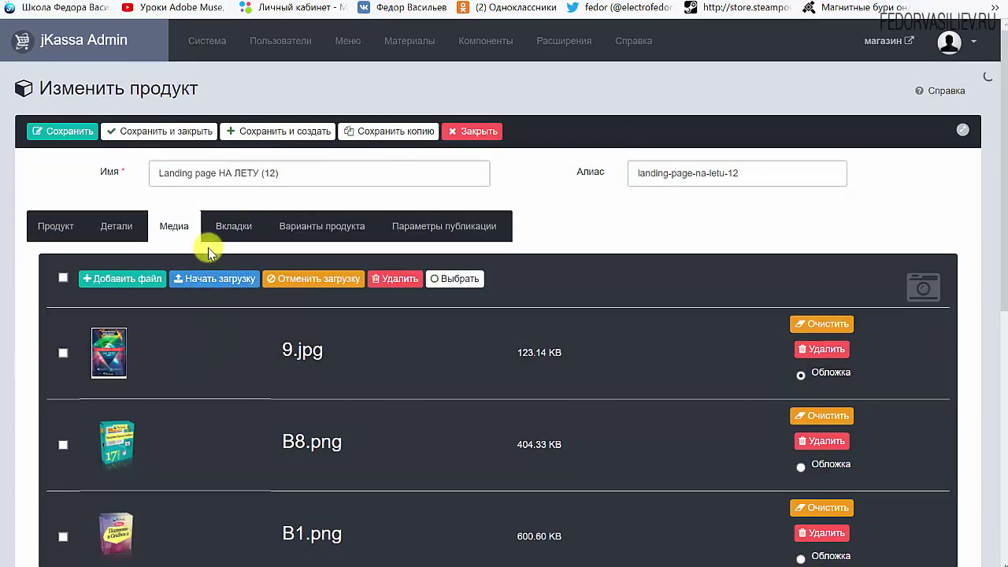
{"action": "scroll", "coordinate": [184, 315], "scroll_direction": "down", "scroll_amount": 4}
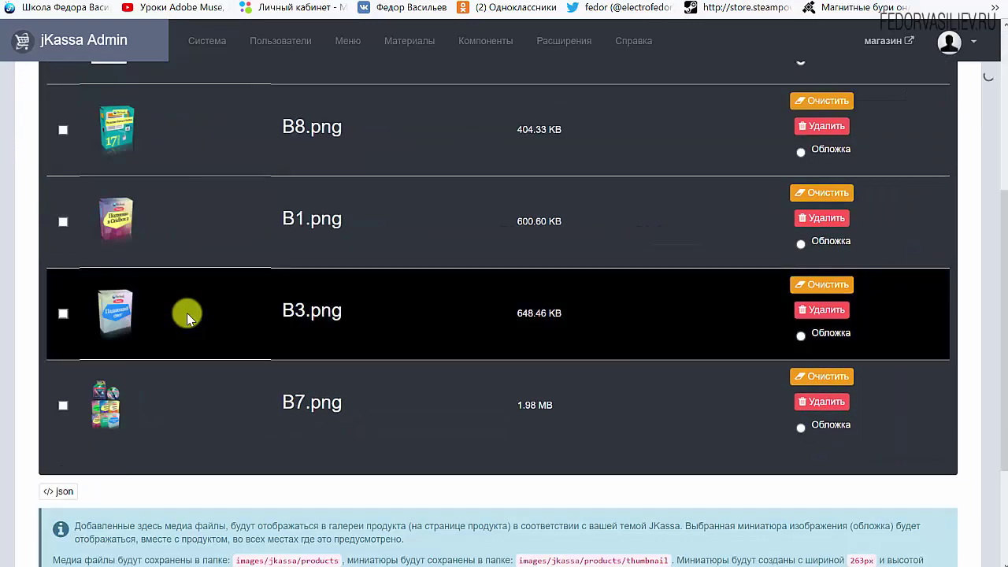
{"action": "scroll", "coordinate": [184, 315], "scroll_direction": "up", "scroll_amount": 4}
{"action": "scroll", "coordinate": [199, 307], "scroll_direction": "down", "scroll_amount": 5}
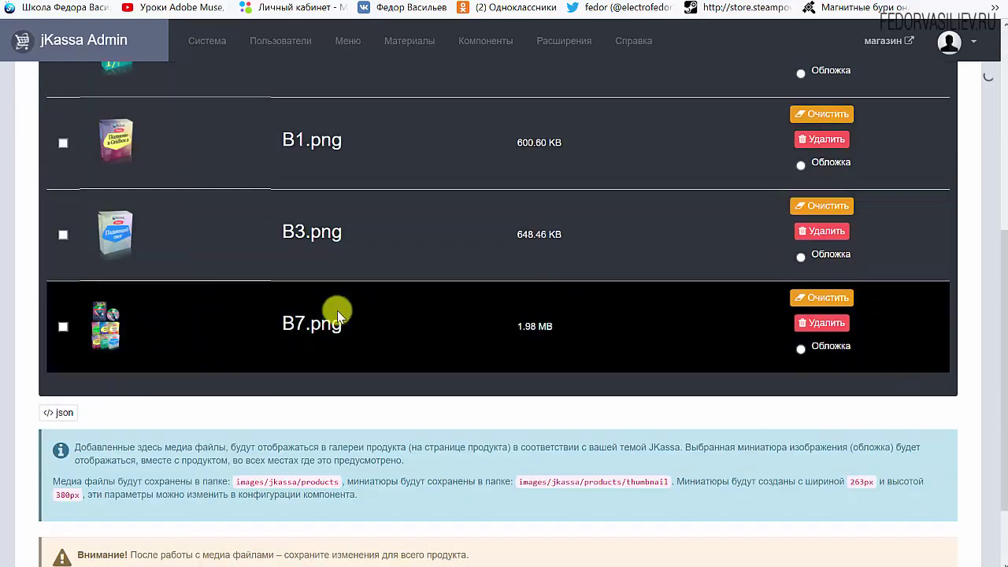
{"action": "scroll", "coordinate": [327, 357], "scroll_direction": "up", "scroll_amount": 1}
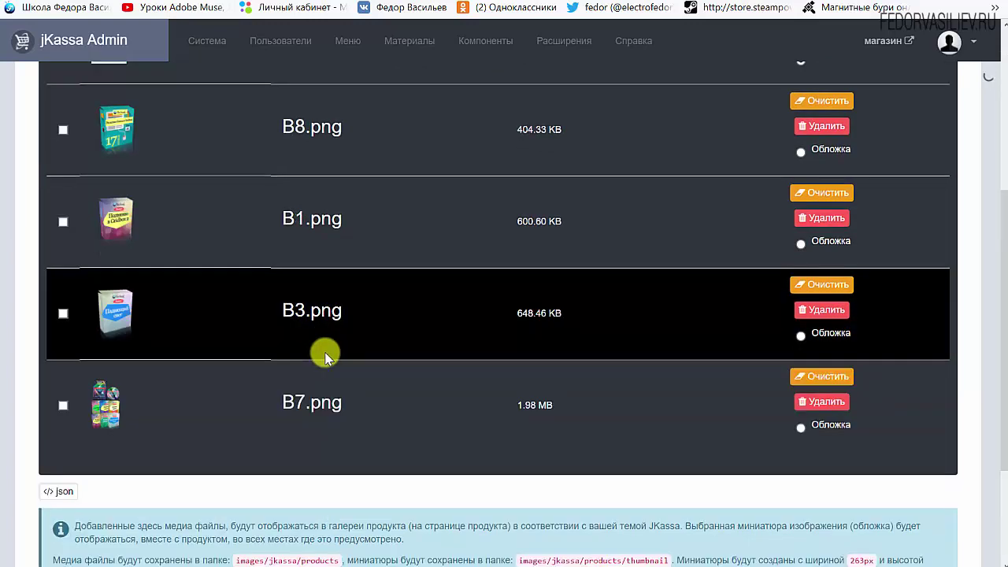
{"action": "scroll", "coordinate": [326, 355], "scroll_direction": "up", "scroll_amount": 4}
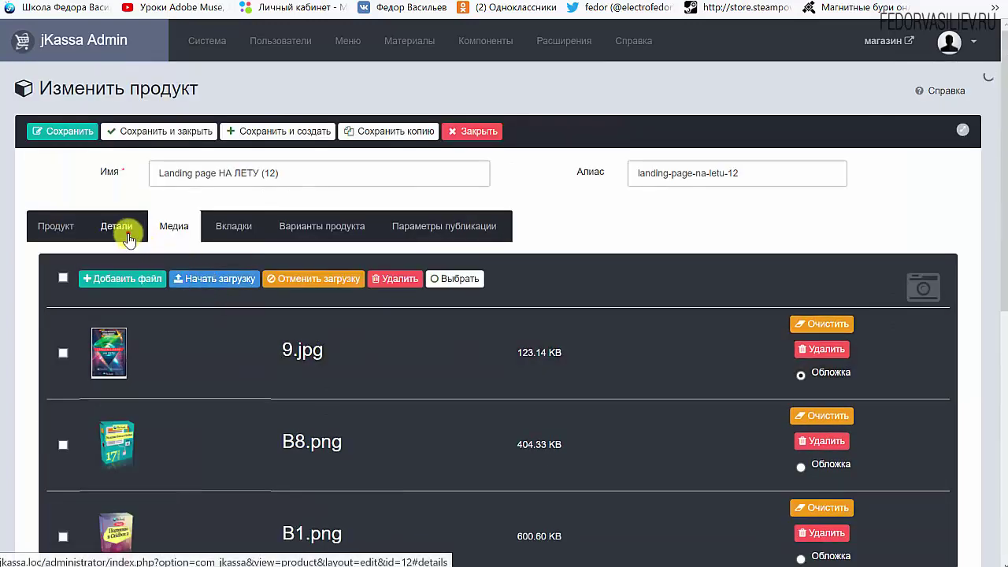
Check which files can be attached to the product under Файл(ы) продукта in its details.
{"action": "left_click", "coordinate": [126, 230]}
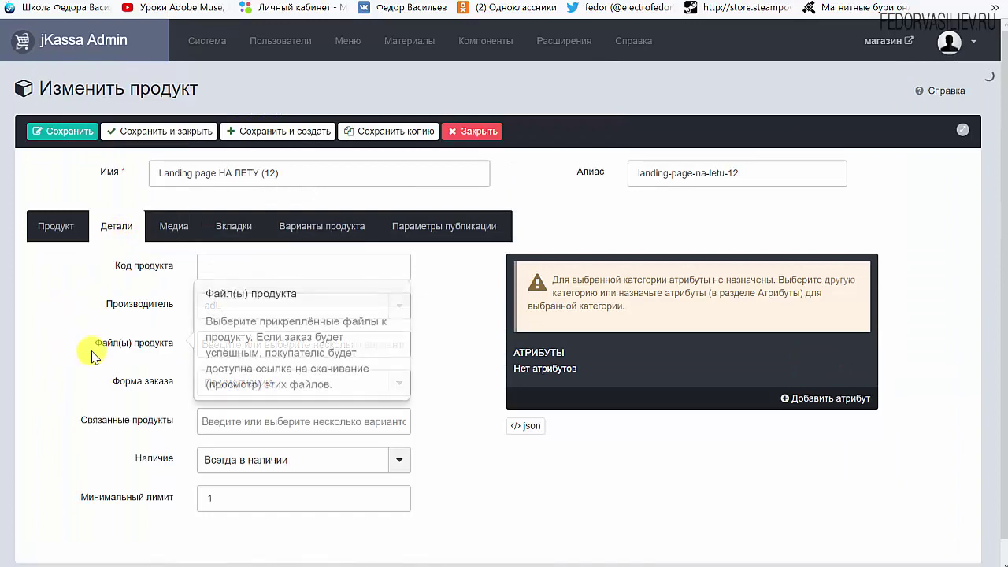
{"action": "left_click", "coordinate": [232, 344]}
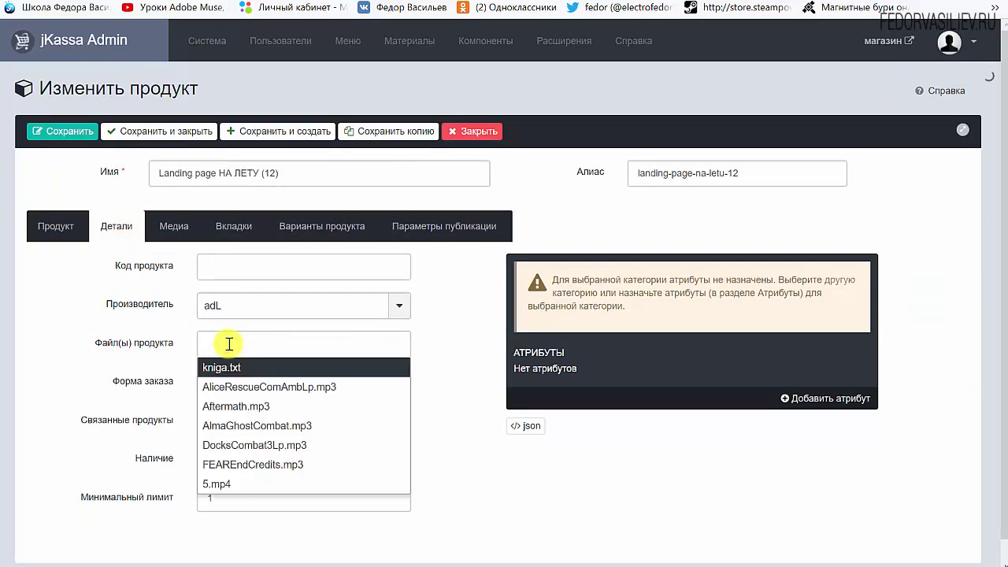
{"action": "left_click", "coordinate": [438, 337]}
{"action": "mouse_move", "coordinate": [169, 346]}
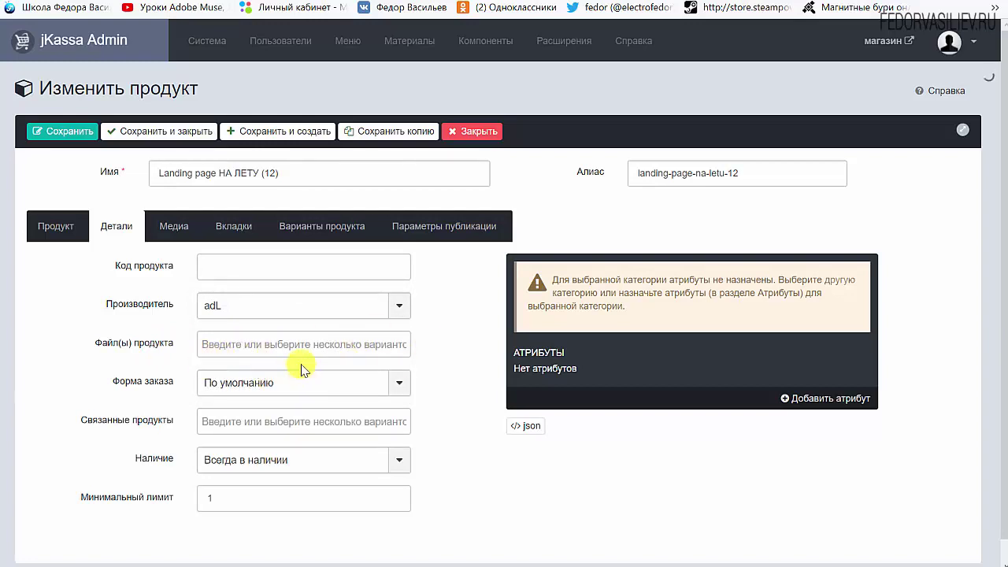
Queue Aftermath.mp3, AliceRescueComAmbLp.mp3, AlmaGhostCombat.mp3, DocksCombat3Lp.mp3 and FEAREndCredits.mp3 for upload in the product's Медиа section.
{"action": "left_click", "coordinate": [173, 226]}
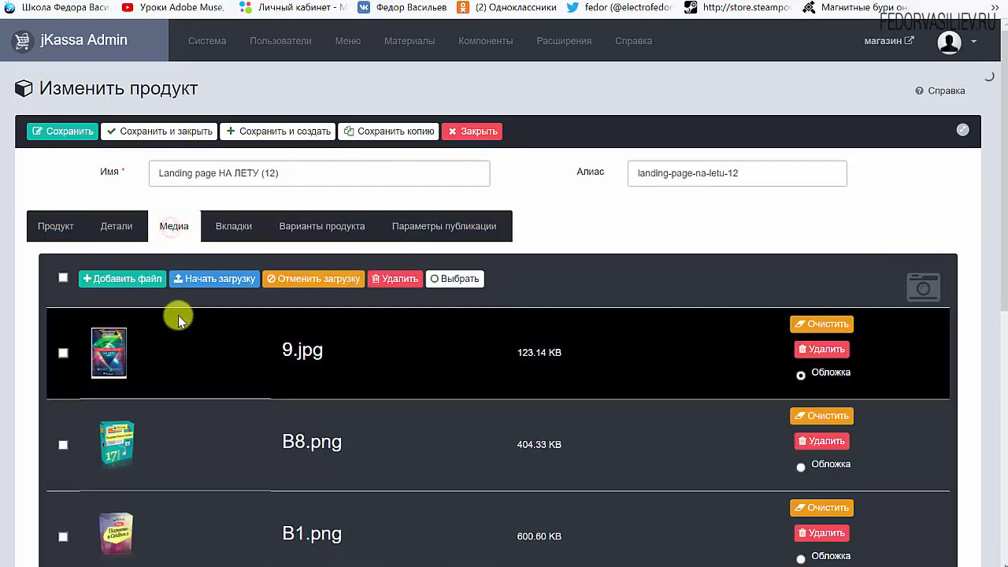
{"action": "scroll", "coordinate": [176, 315], "scroll_direction": "down", "scroll_amount": 5}
{"action": "scroll", "coordinate": [178, 320], "scroll_direction": "up", "scroll_amount": 5}
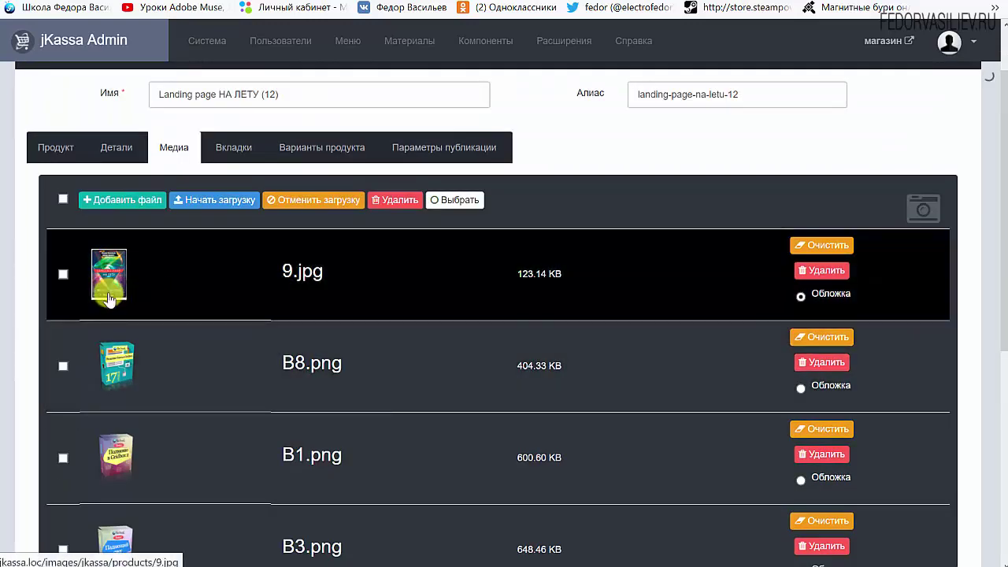
{"action": "left_click", "coordinate": [122, 202]}
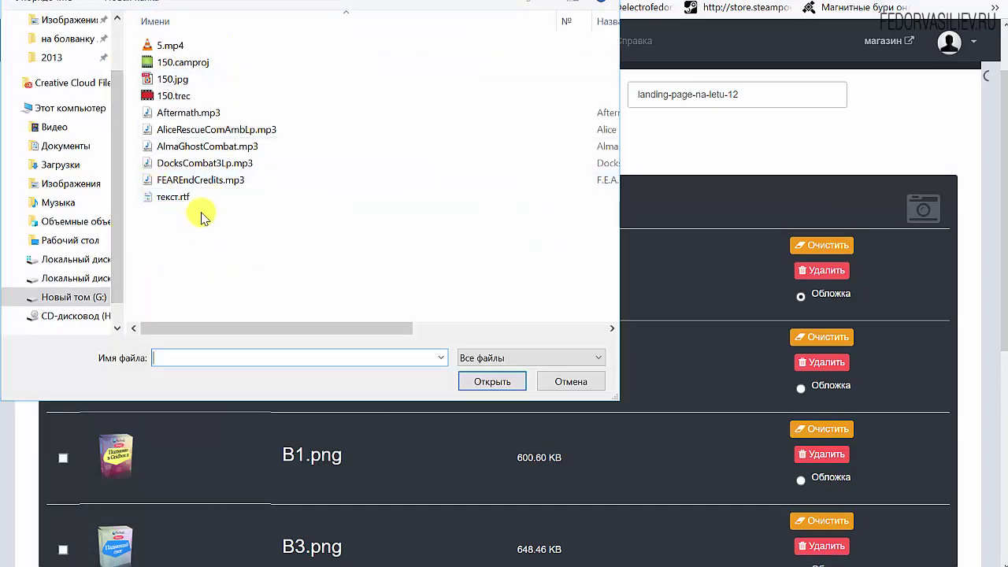
{"action": "left_click", "coordinate": [215, 181]}
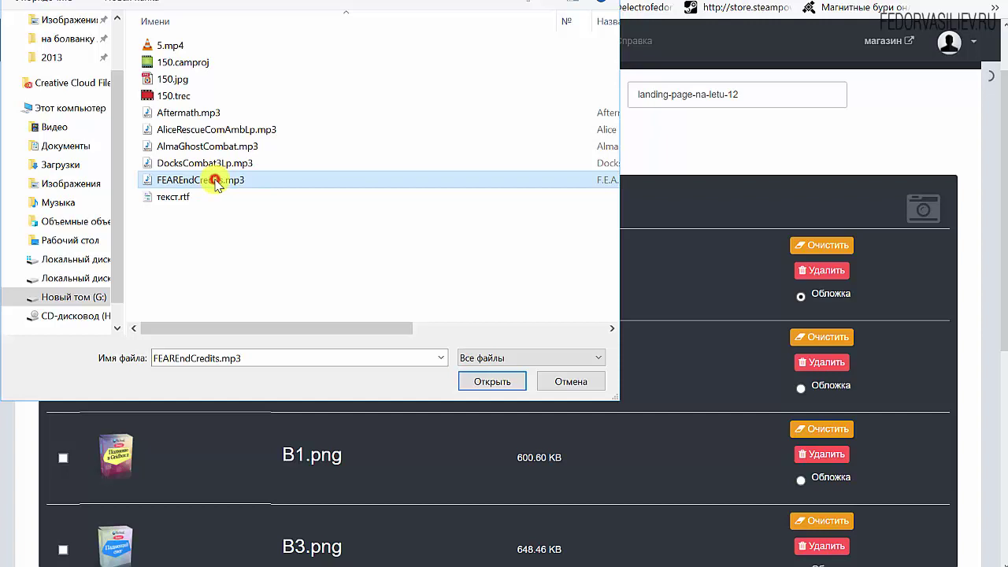
{"action": "left_click", "coordinate": [204, 118], "text": "shift"}
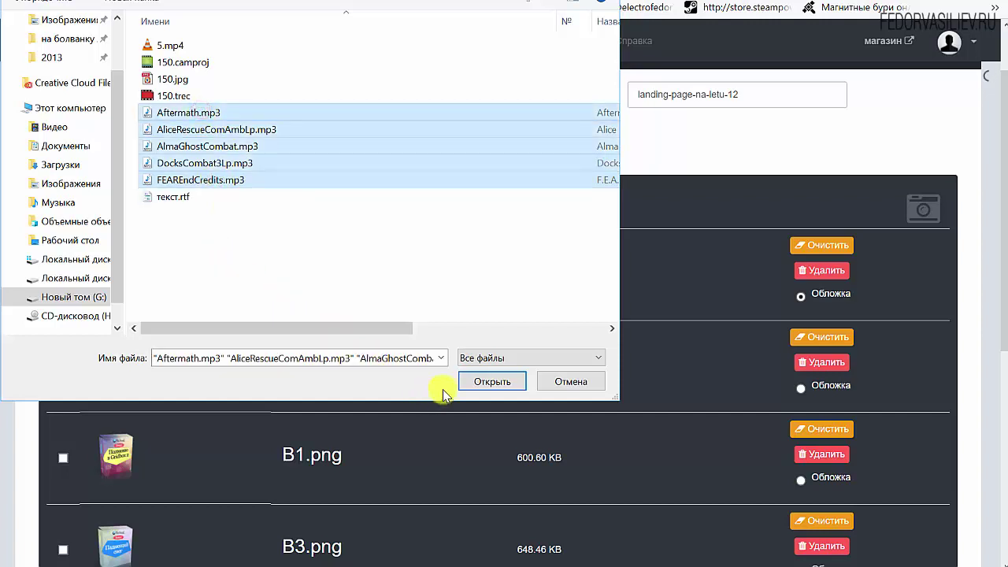
{"action": "left_click", "coordinate": [475, 382]}
{"action": "scroll", "coordinate": [355, 360], "scroll_direction": "down", "scroll_amount": 7}
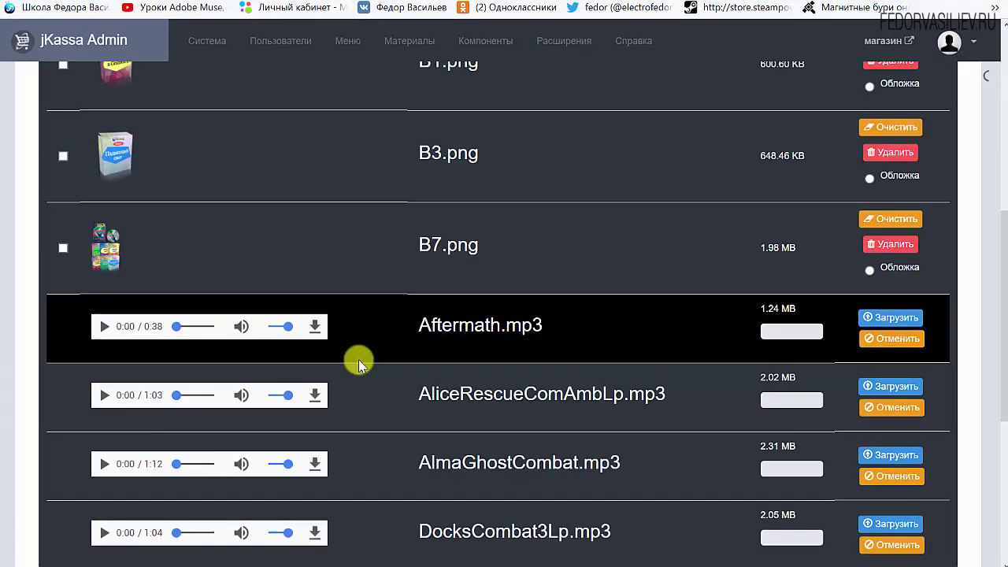
Upload all queued mp3 files to the product's media gallery and check their entries.
{"action": "scroll", "coordinate": [263, 412], "scroll_direction": "up", "scroll_amount": 8}
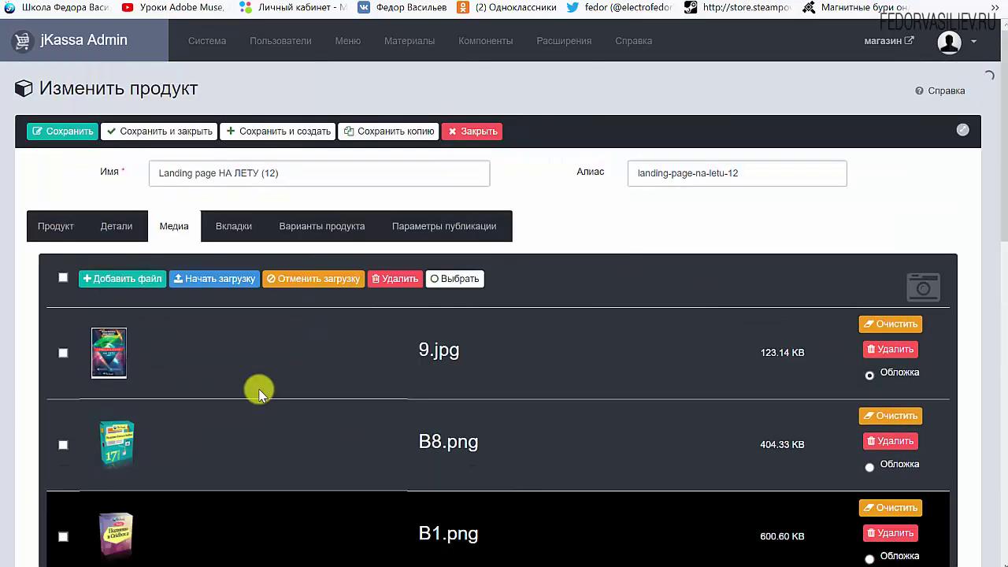
{"action": "left_click", "coordinate": [214, 278]}
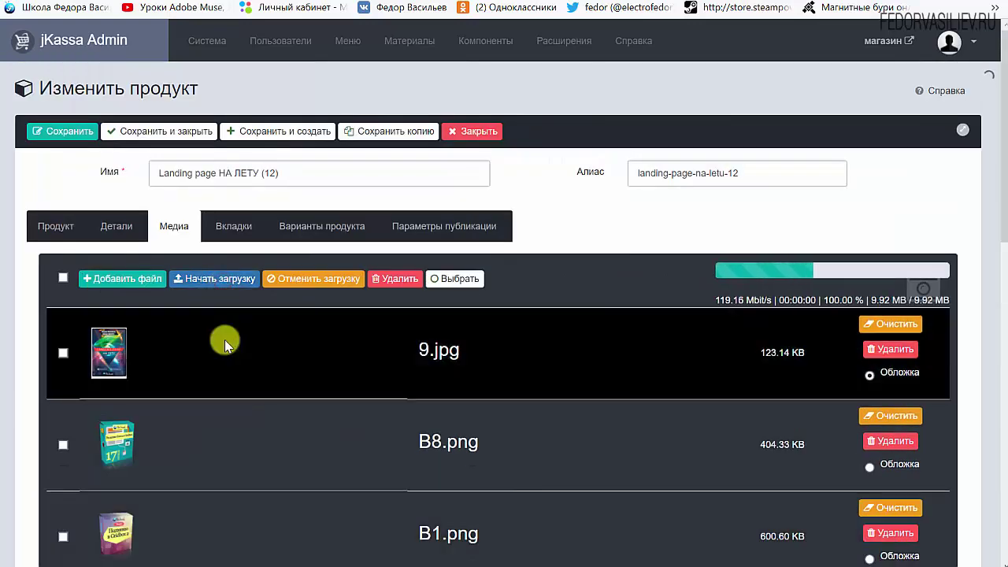
{"action": "scroll", "coordinate": [221, 362], "scroll_direction": "down", "scroll_amount": 8}
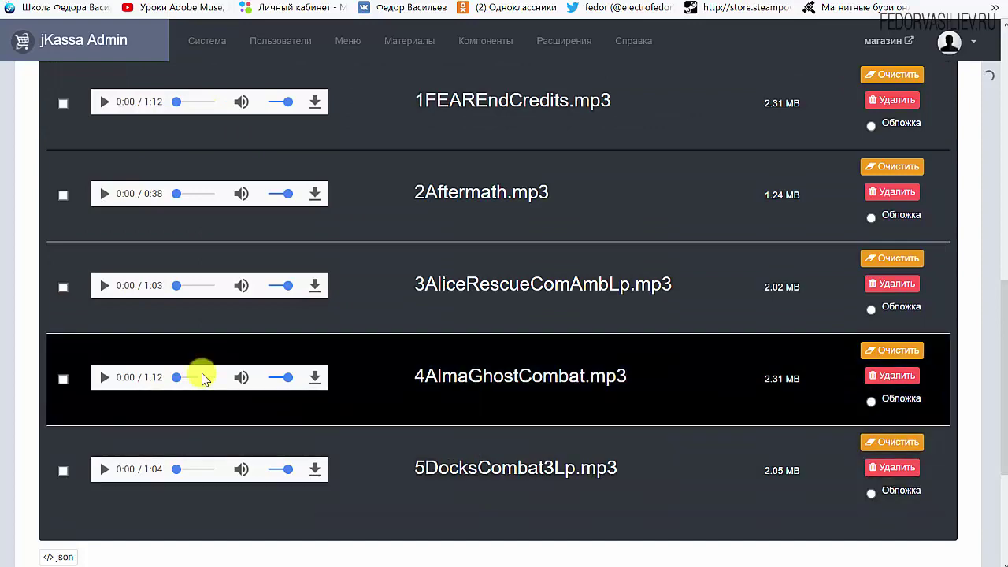
{"action": "scroll", "coordinate": [202, 377], "scroll_direction": "up", "scroll_amount": 8}
{"action": "scroll", "coordinate": [202, 376], "scroll_direction": "up", "scroll_amount": 2}
Attach AliceRescueComAmbLp.mp3, Aftermath.mp3, AlmaGhostCombat.mp3, DocksCombat3Lp.mp3 and FEAREndCredits.mp3 as Файл(ы) продукта in the product's details.
{"action": "left_click", "coordinate": [116, 228]}
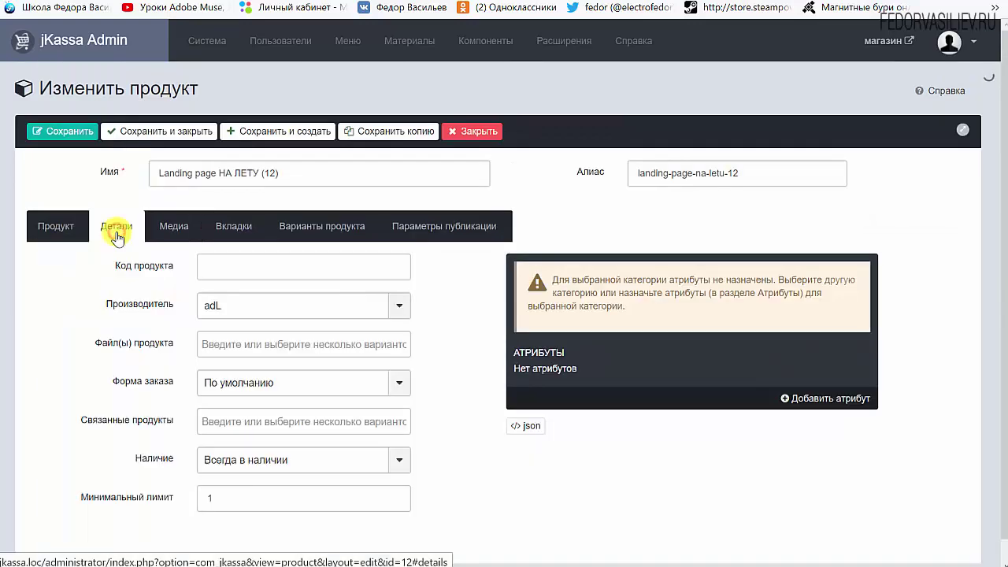
{"action": "left_click", "coordinate": [218, 345]}
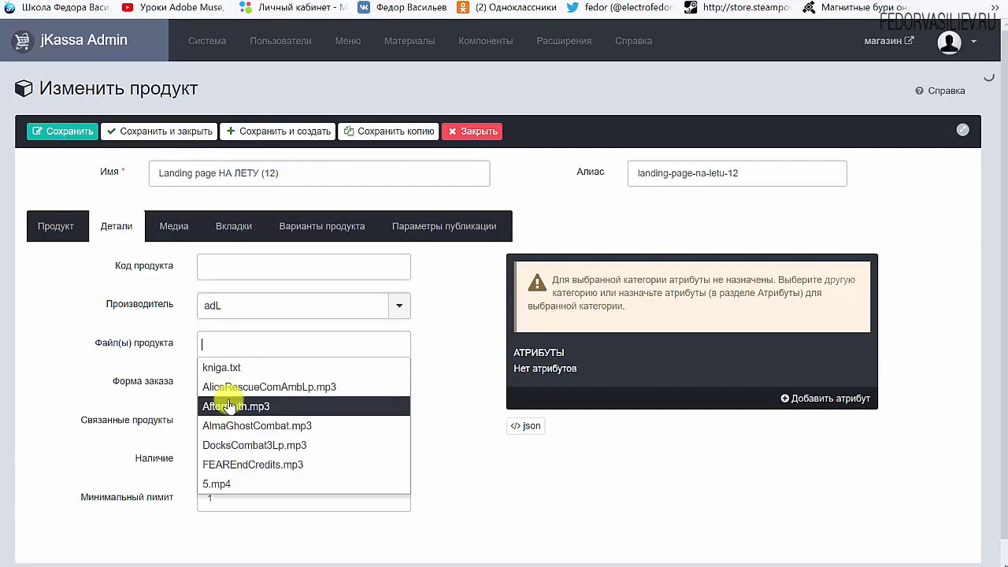
{"action": "left_click", "coordinate": [219, 344]}
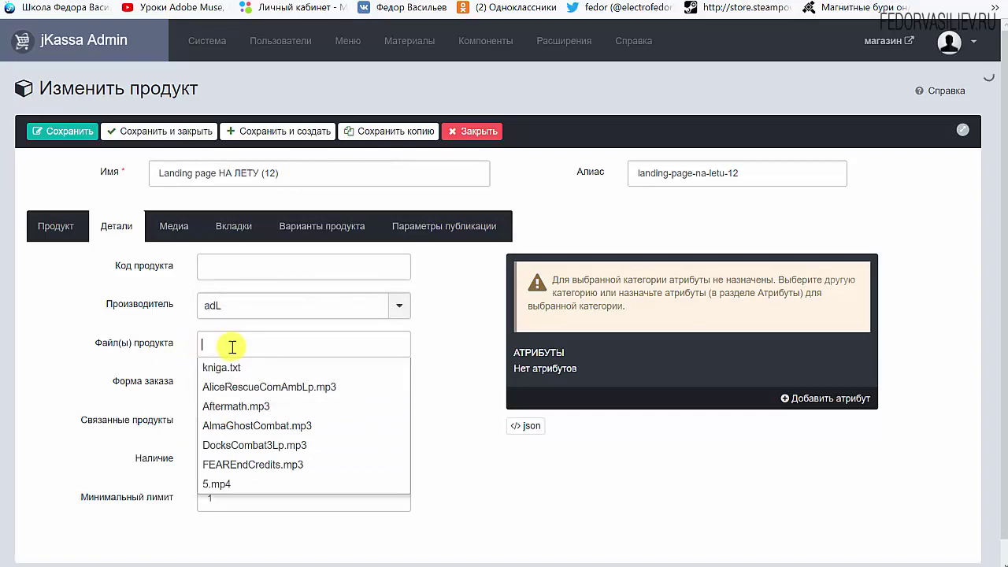
{"action": "left_click", "coordinate": [238, 389]}
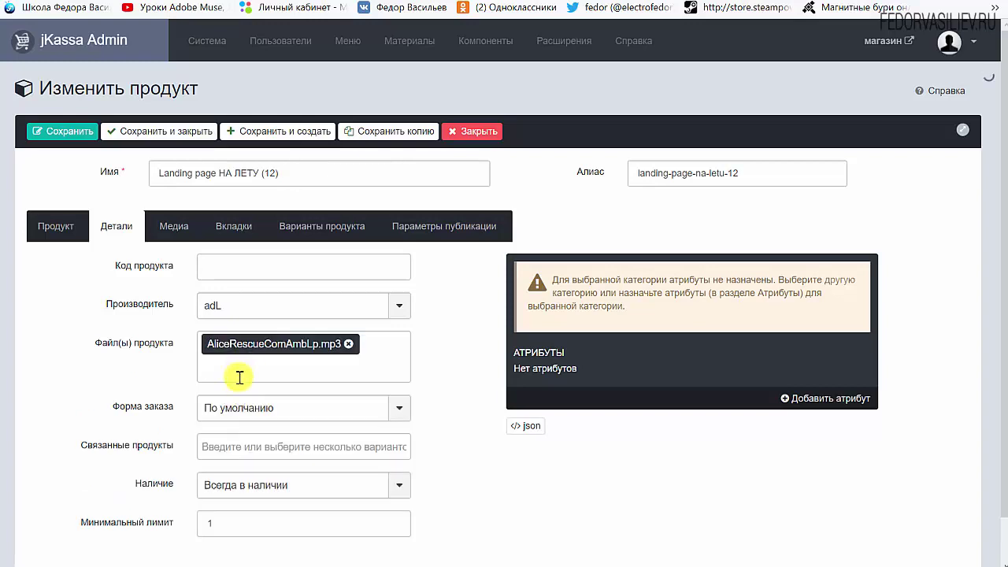
{"action": "left_click", "coordinate": [239, 377]}
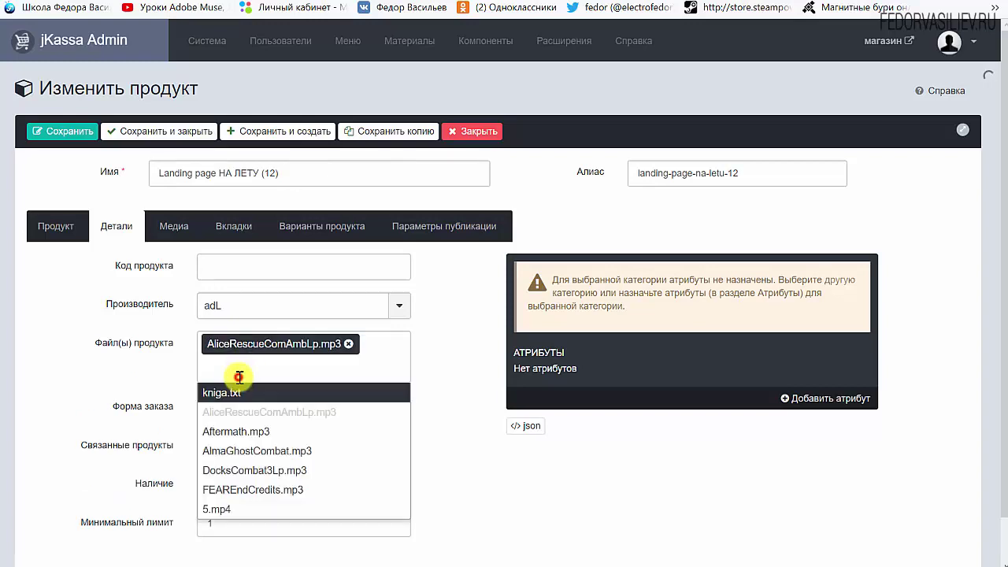
{"action": "left_click", "coordinate": [236, 430]}
{"action": "left_click", "coordinate": [240, 392]}
{"action": "left_click", "coordinate": [234, 476]}
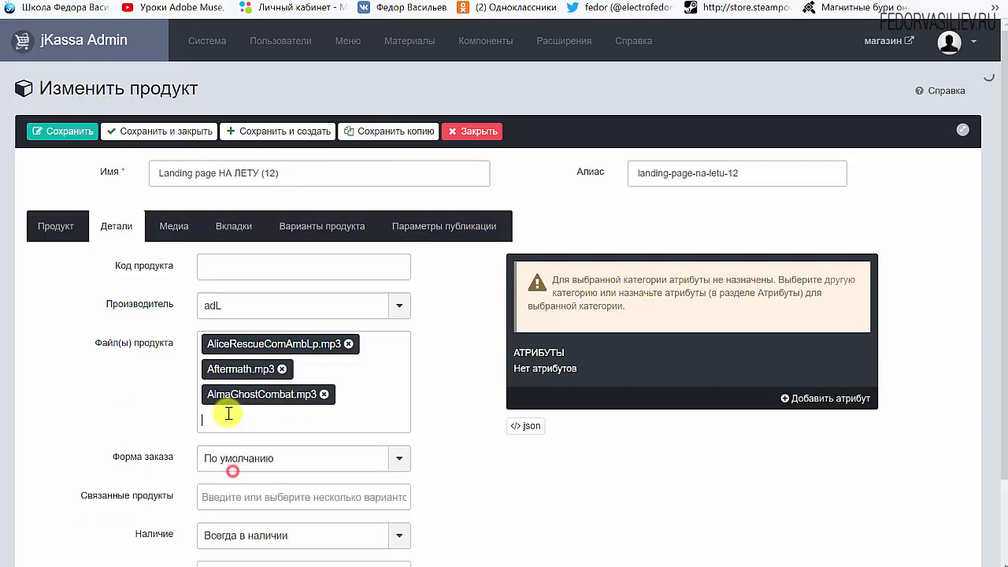
{"action": "left_click", "coordinate": [230, 408]}
{"action": "left_click", "coordinate": [221, 515]}
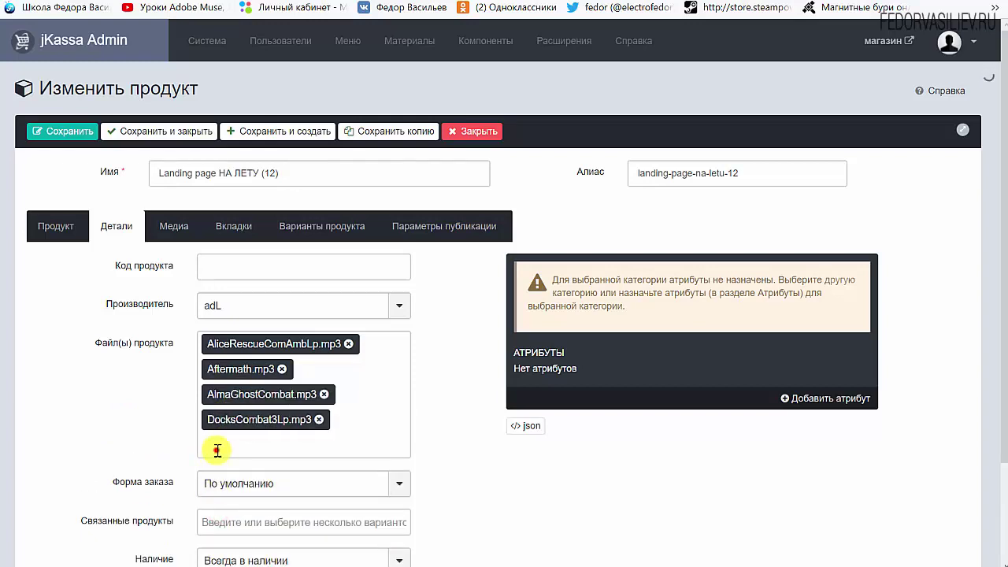
{"action": "left_click", "coordinate": [217, 450]}
{"action": "left_click", "coordinate": [217, 554]}
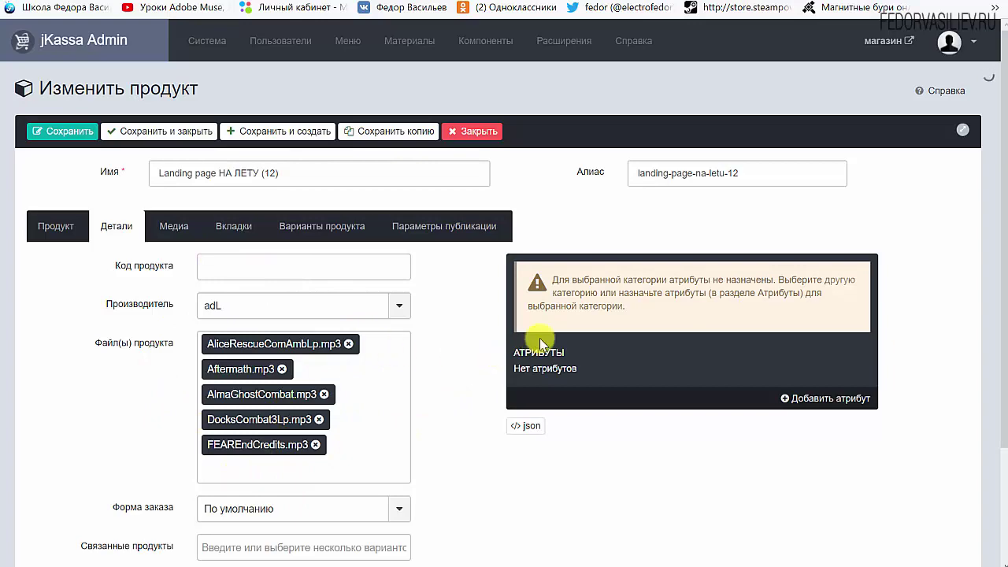
Save and close the product Landing page НА ЛЕТУ (12).
{"action": "scroll", "coordinate": [540, 340], "scroll_direction": "down", "scroll_amount": 2}
{"action": "scroll", "coordinate": [315, 259], "scroll_direction": "up", "scroll_amount": 2}
{"action": "left_click", "coordinate": [183, 131]}
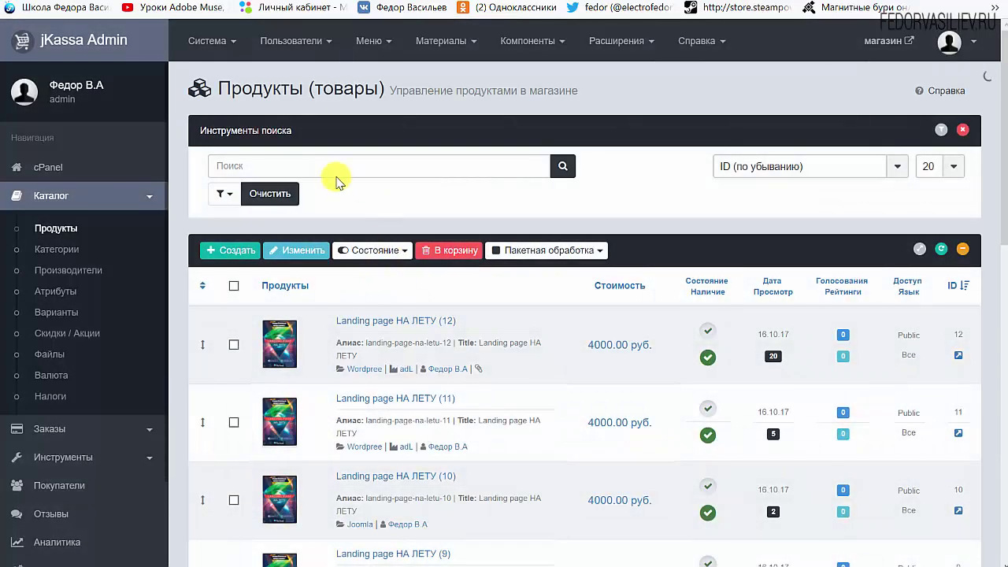
Open the product Landing page НА ЛЕТУ (11) and attach 5.mp4 as its Файл(ы) продукта in the details.
{"action": "scroll", "coordinate": [370, 229], "scroll_direction": "down", "scroll_amount": 2}
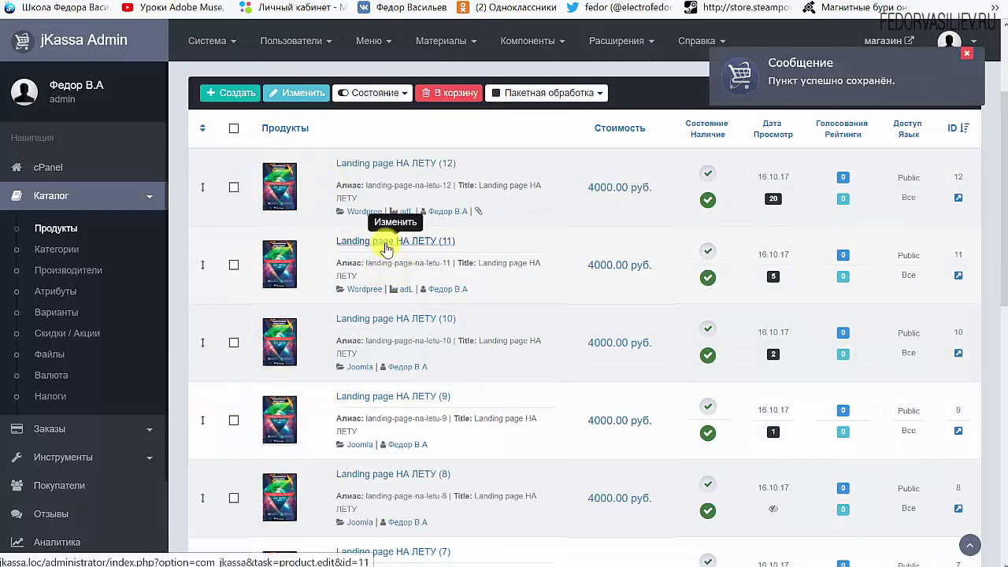
{"action": "left_click", "coordinate": [411, 242]}
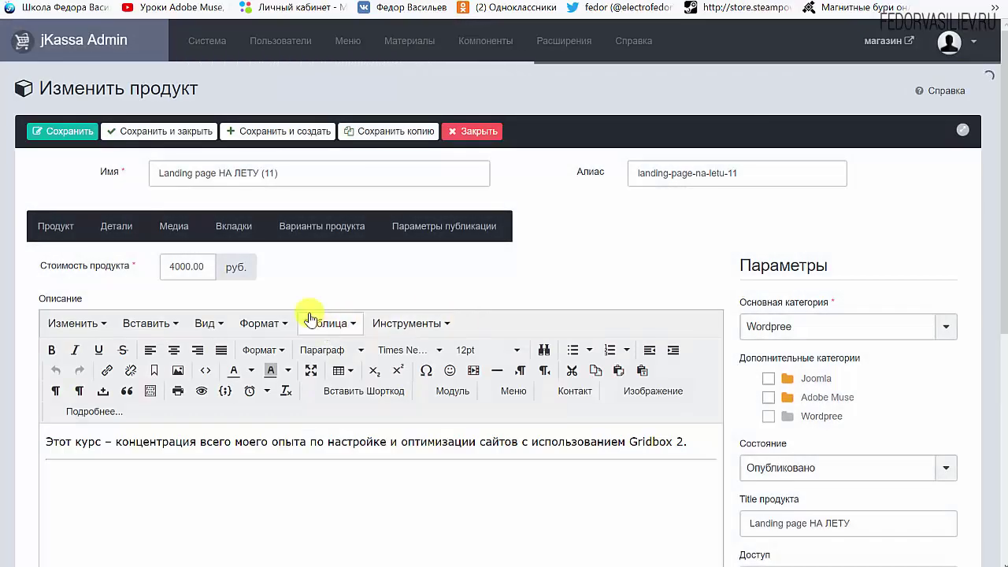
{"action": "left_click", "coordinate": [115, 226]}
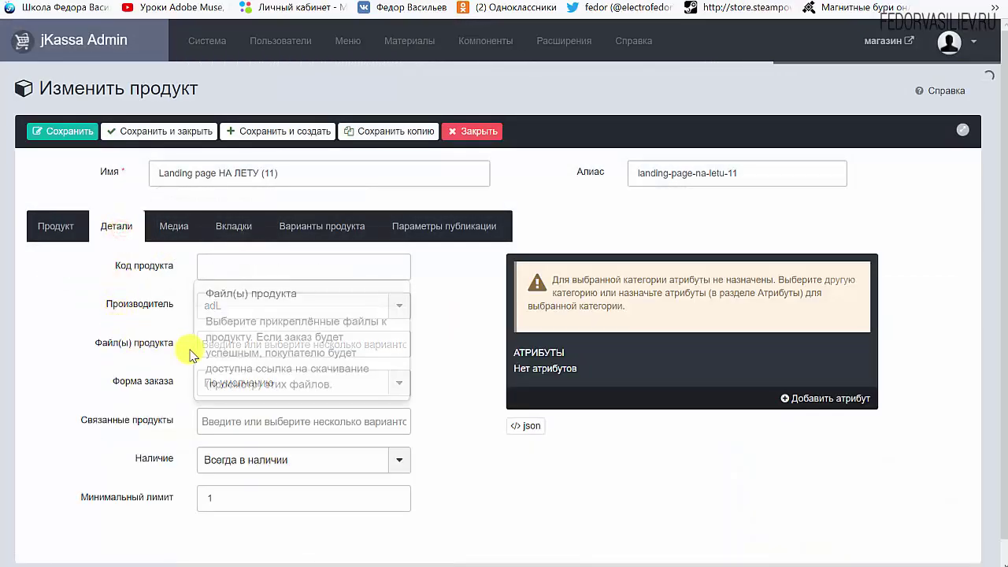
{"action": "left_click", "coordinate": [223, 345]}
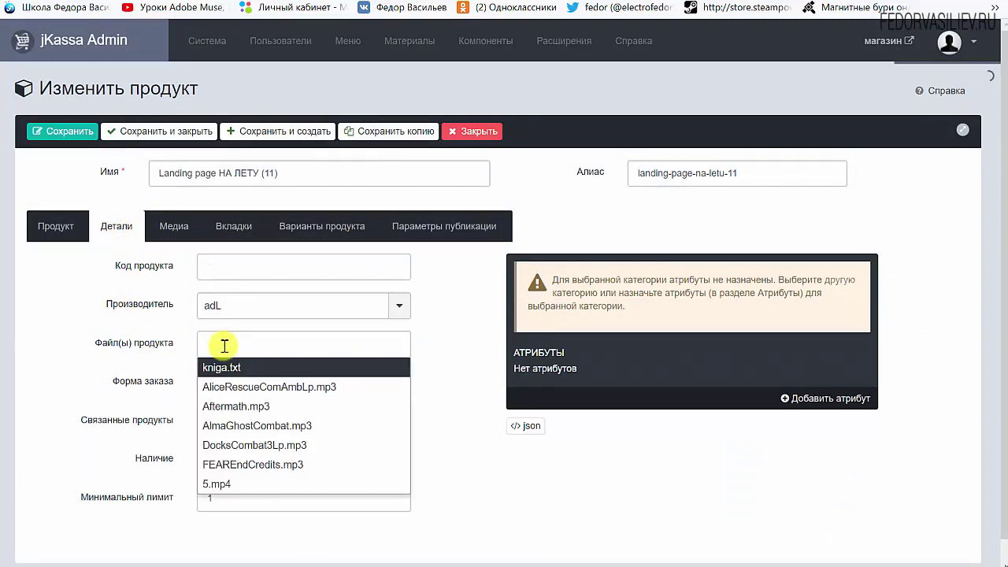
{"action": "left_click", "coordinate": [217, 485]}
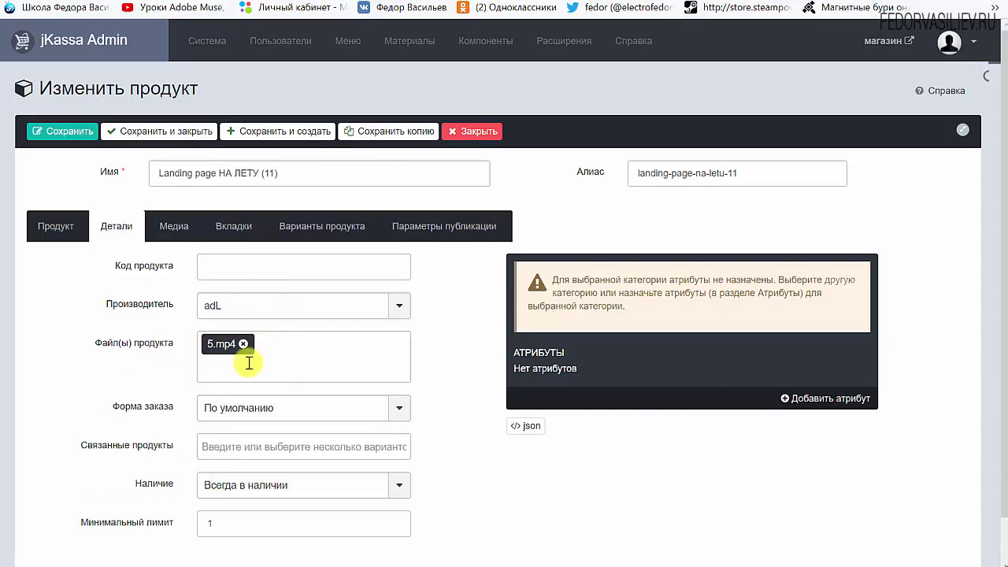
Add the video 5-5.mp4 to the product's Медиа section, upload it and check its gallery entry.
{"action": "left_click", "coordinate": [174, 226]}
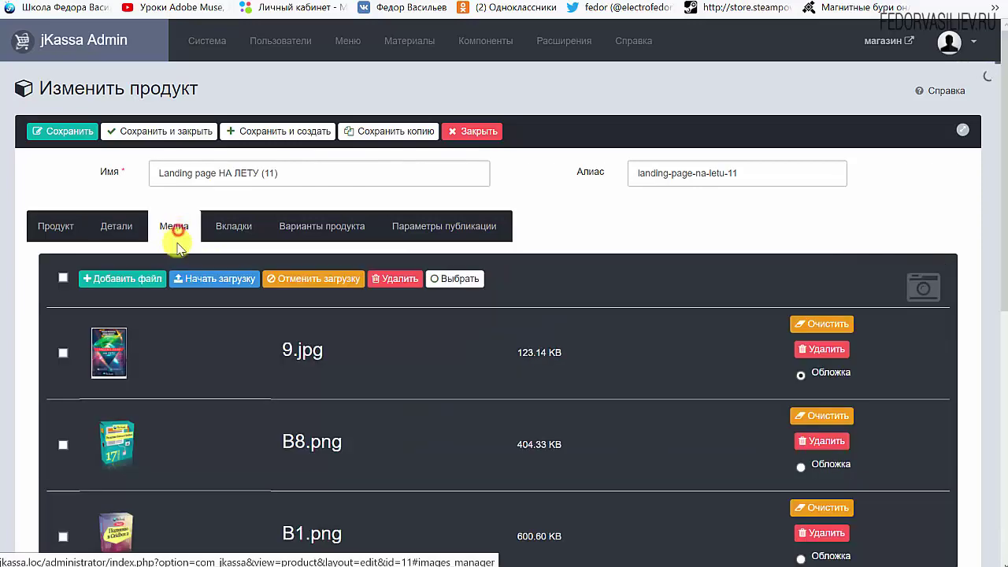
{"action": "scroll", "coordinate": [291, 409], "scroll_direction": "down", "scroll_amount": 3}
{"action": "scroll", "coordinate": [295, 414], "scroll_direction": "down", "scroll_amount": 3}
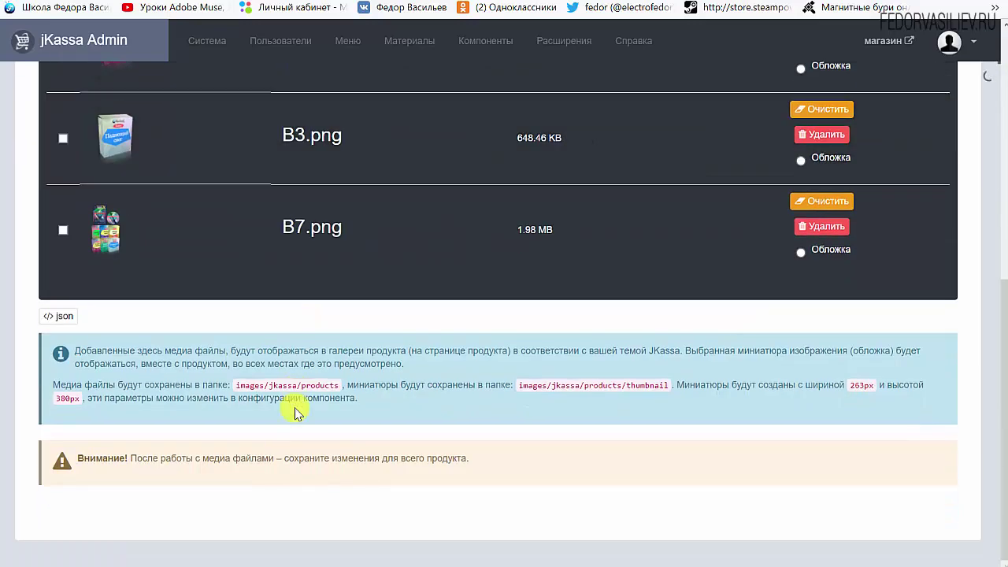
{"action": "scroll", "coordinate": [295, 409], "scroll_direction": "up", "scroll_amount": 2}
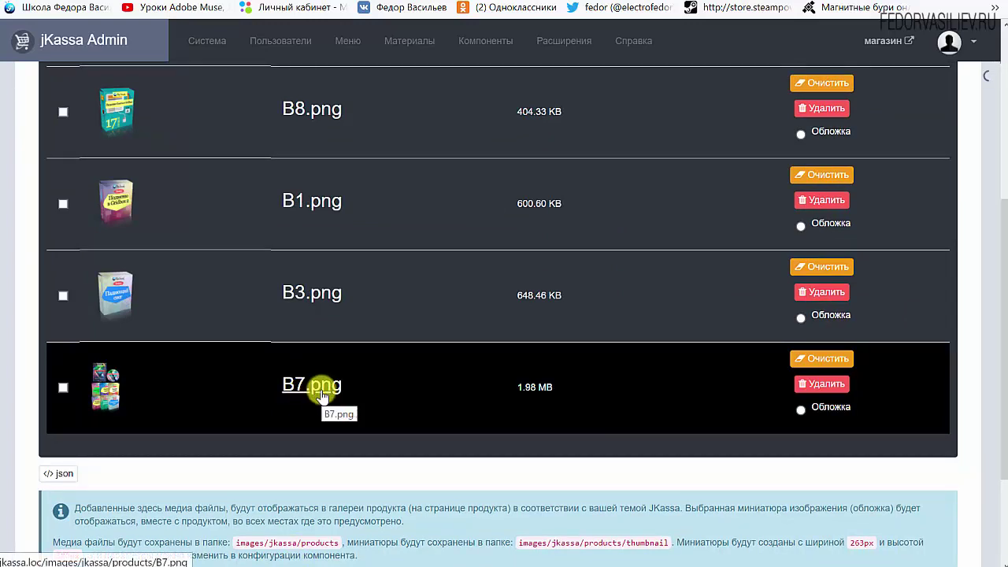
{"action": "scroll", "coordinate": [390, 347], "scroll_direction": "up", "scroll_amount": 3}
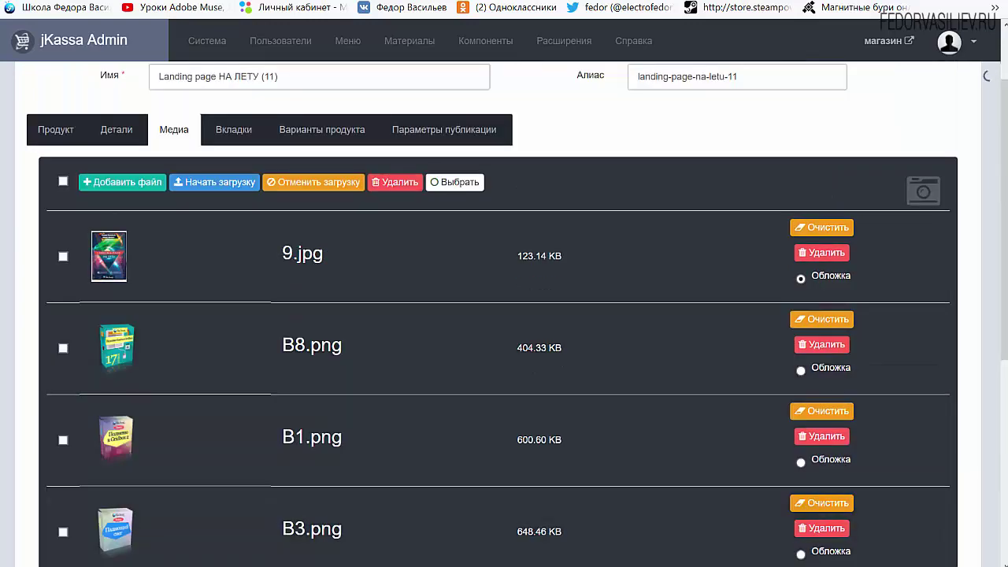
{"action": "left_click", "coordinate": [152, 183]}
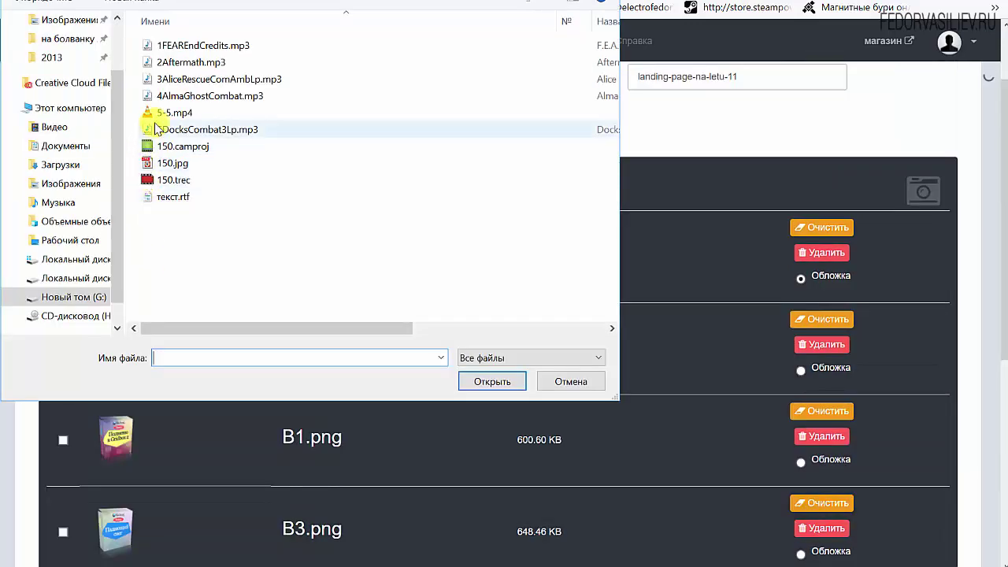
{"action": "left_click", "coordinate": [158, 113]}
{"action": "left_click", "coordinate": [488, 381]}
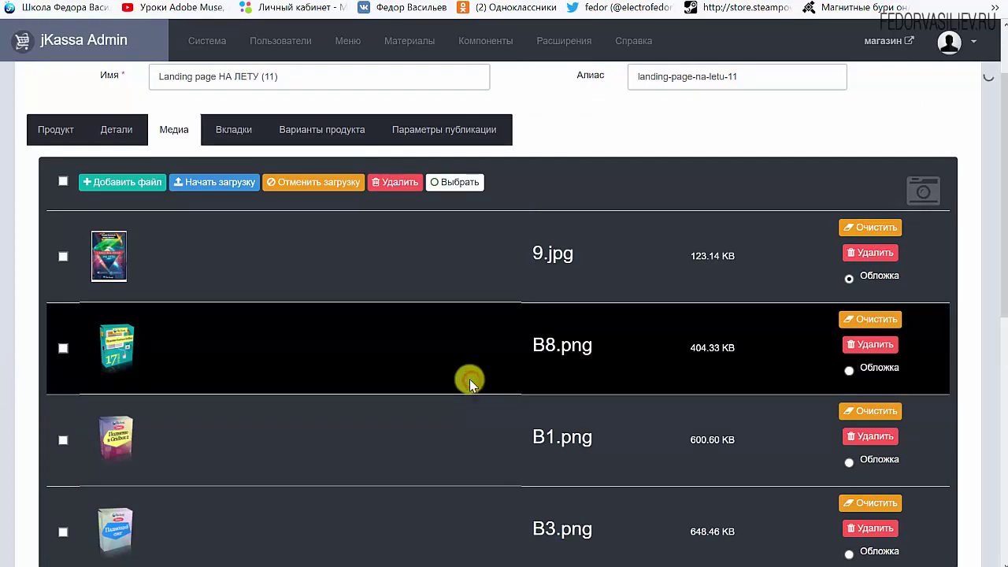
{"action": "left_click", "coordinate": [216, 182]}
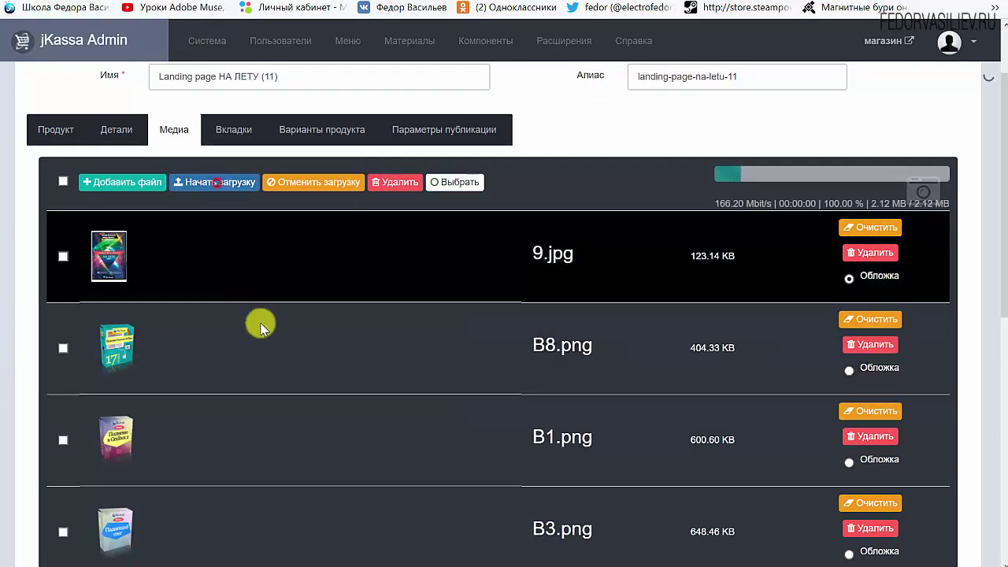
{"action": "scroll", "coordinate": [262, 330], "scroll_direction": "down", "scroll_amount": 10}
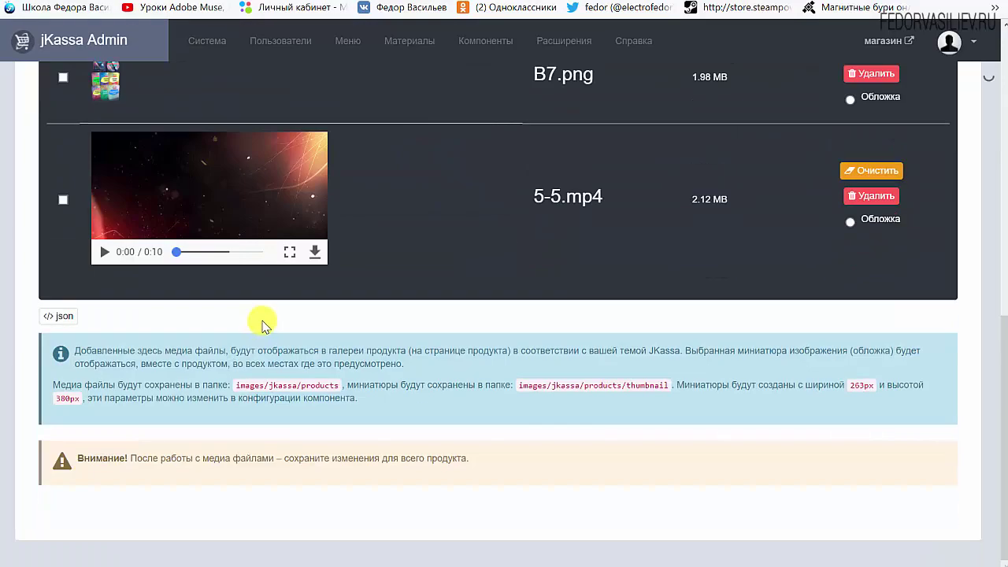
{"action": "scroll", "coordinate": [229, 381], "scroll_direction": "up", "scroll_amount": 2}
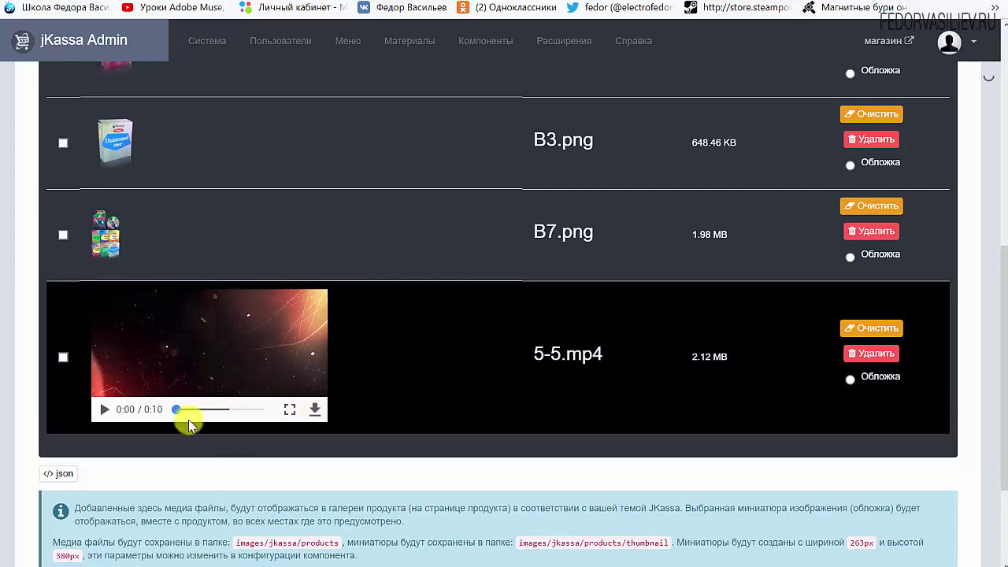
Preview 5-5.mp4 in the gallery, check the product's details, and save and close Landing page НА ЛЕТУ (11).
{"action": "left_click", "coordinate": [102, 410]}
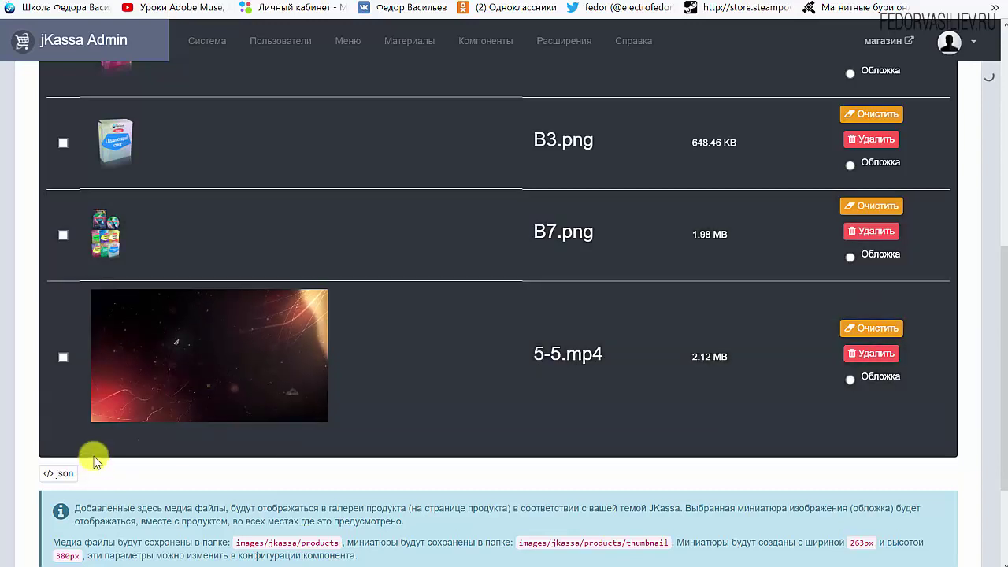
{"action": "scroll", "coordinate": [378, 260], "scroll_direction": "up", "scroll_amount": 8}
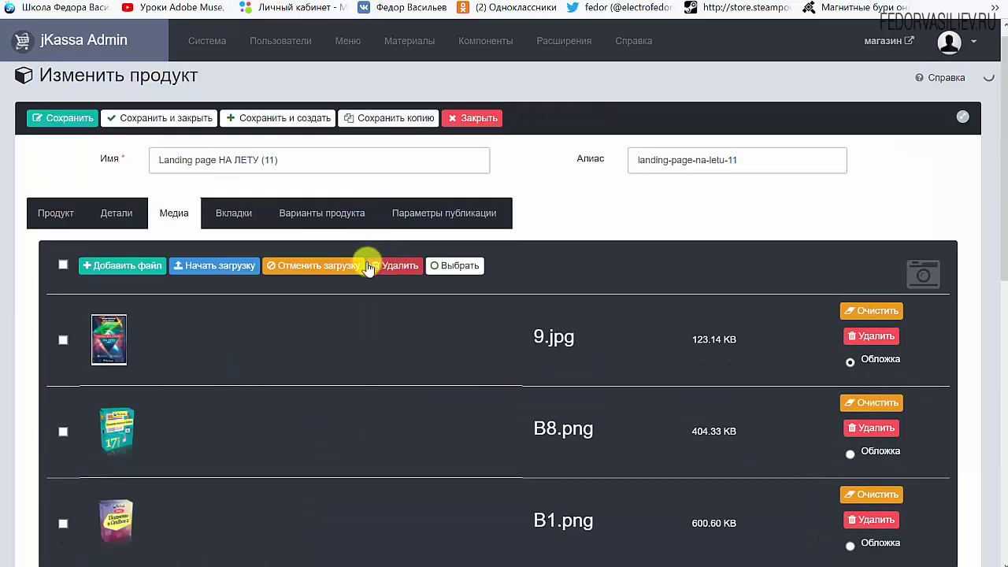
{"action": "left_click", "coordinate": [144, 226]}
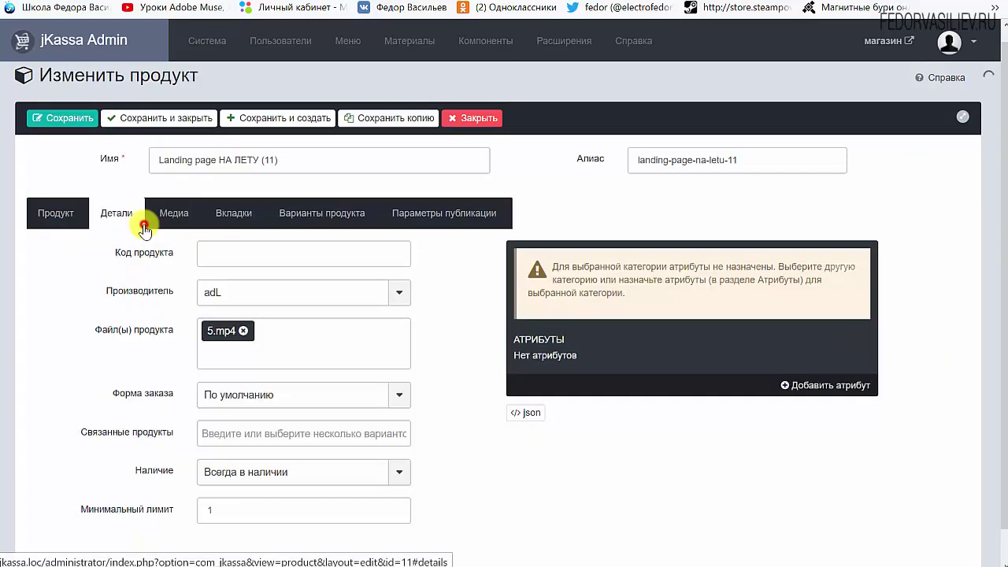
{"action": "left_click", "coordinate": [151, 119]}
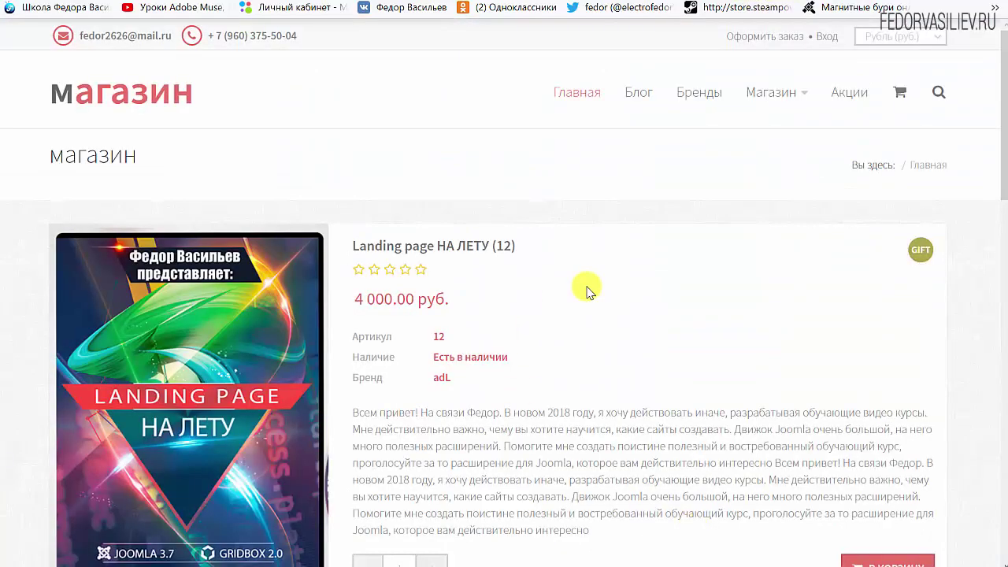
On the storefront page of Landing page НА ЛЕТУ (12), play 2Aftermath, mute the player and skip to the following track.
{"action": "scroll", "coordinate": [603, 297], "scroll_direction": "down", "scroll_amount": 3}
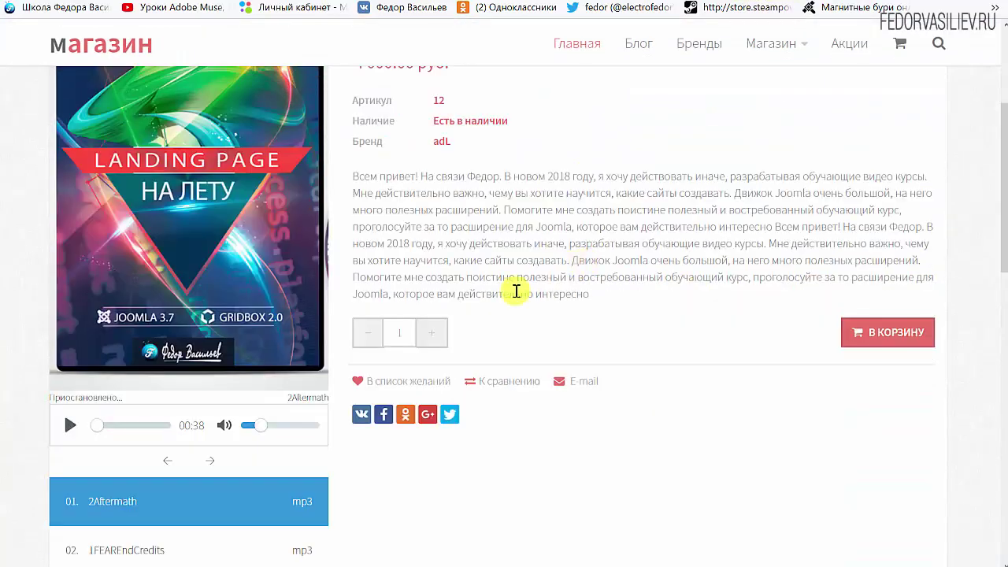
{"action": "scroll", "coordinate": [240, 224], "scroll_direction": "up", "scroll_amount": 3}
{"action": "scroll", "coordinate": [63, 332], "scroll_direction": "down", "scroll_amount": 6}
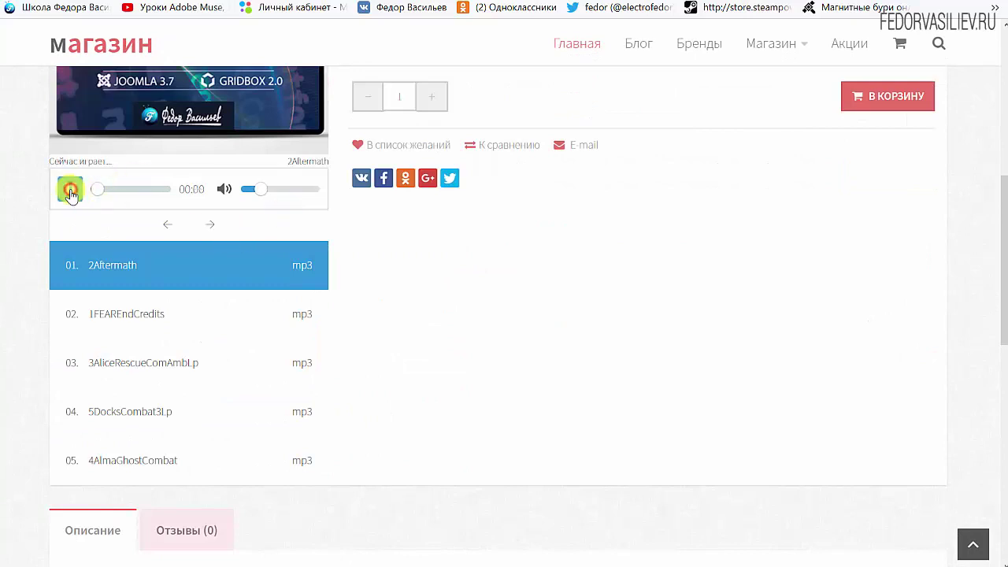
{"action": "left_click", "coordinate": [70, 191]}
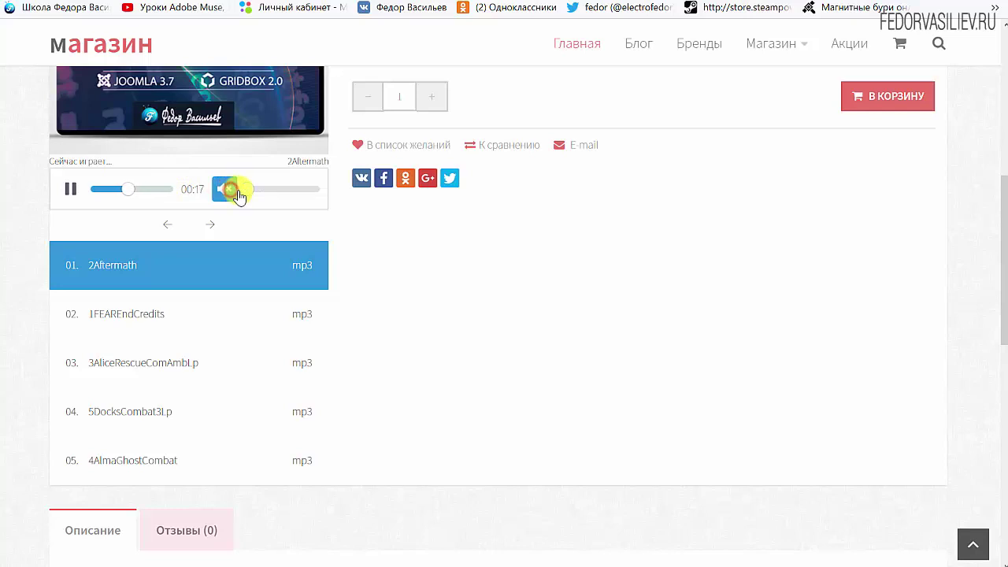
{"action": "left_click", "coordinate": [211, 228]}
{"action": "scroll", "coordinate": [138, 268], "scroll_direction": "down", "scroll_amount": 3}
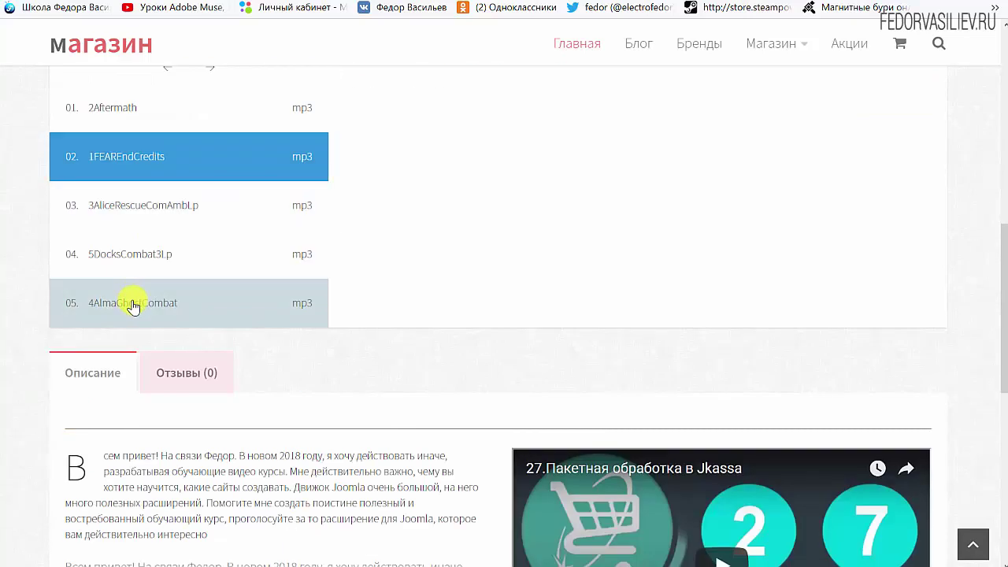
Test 3AliceRescueComAmbLp, 5DocksCombat3Lp and 4AlmaGhostCombat in the product's playlist and review the page below it.
{"action": "scroll", "coordinate": [84, 282], "scroll_direction": "up", "scroll_amount": 2}
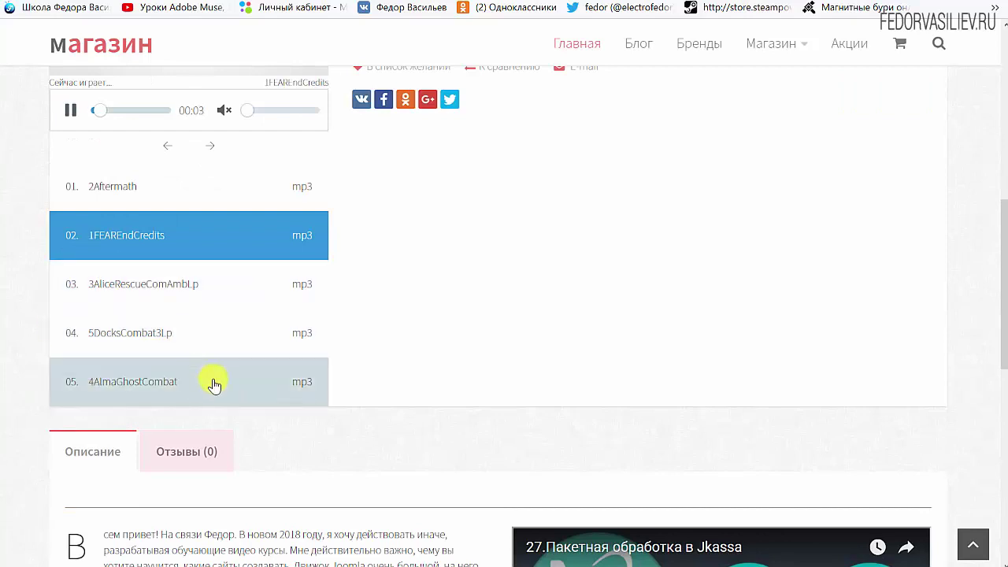
{"action": "left_click", "coordinate": [108, 290]}
{"action": "left_click", "coordinate": [124, 333]}
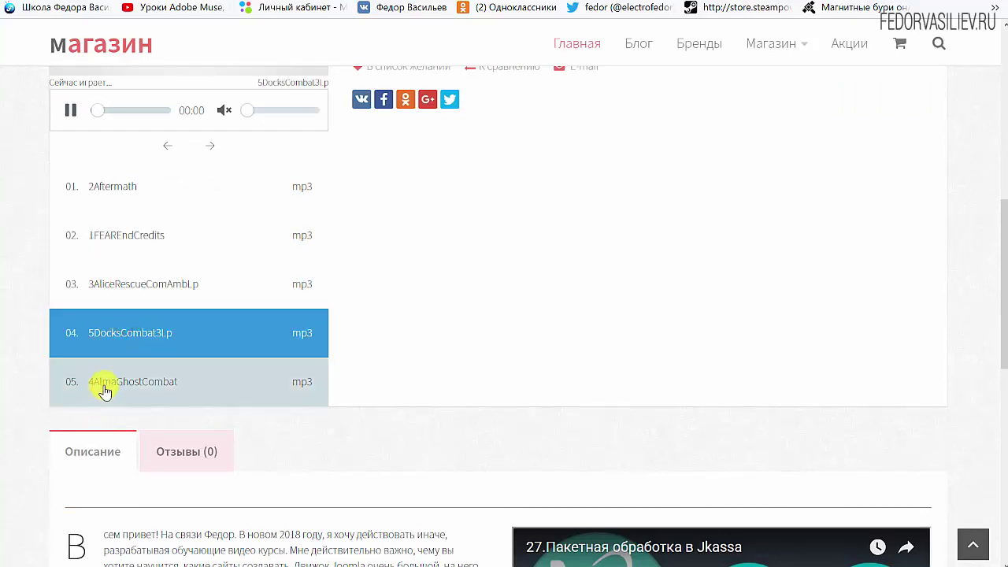
{"action": "left_click", "coordinate": [101, 386]}
{"action": "scroll", "coordinate": [140, 354], "scroll_direction": "up", "scroll_amount": 1}
{"action": "scroll", "coordinate": [139, 355], "scroll_direction": "up", "scroll_amount": 1}
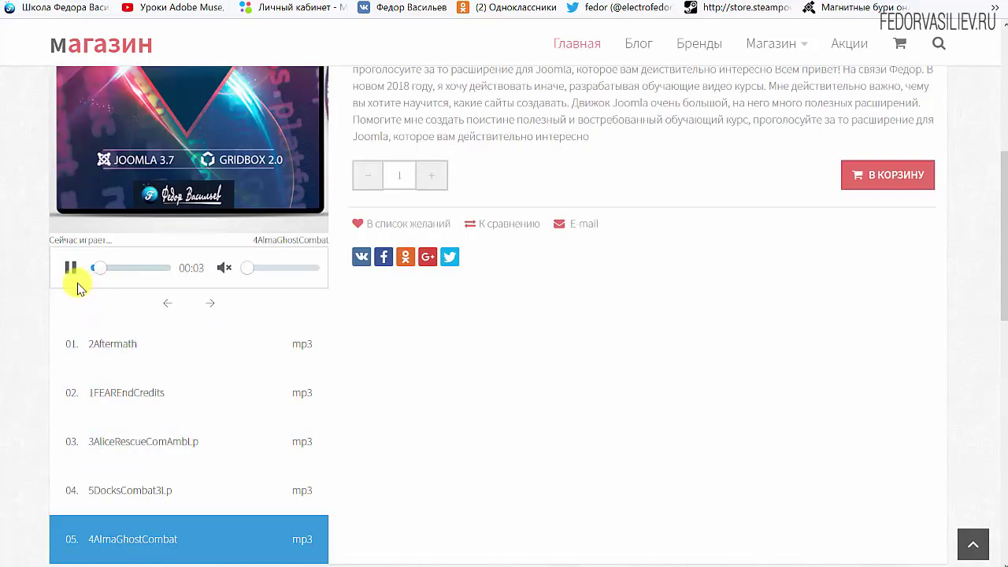
{"action": "scroll", "coordinate": [218, 345], "scroll_direction": "down", "scroll_amount": 3}
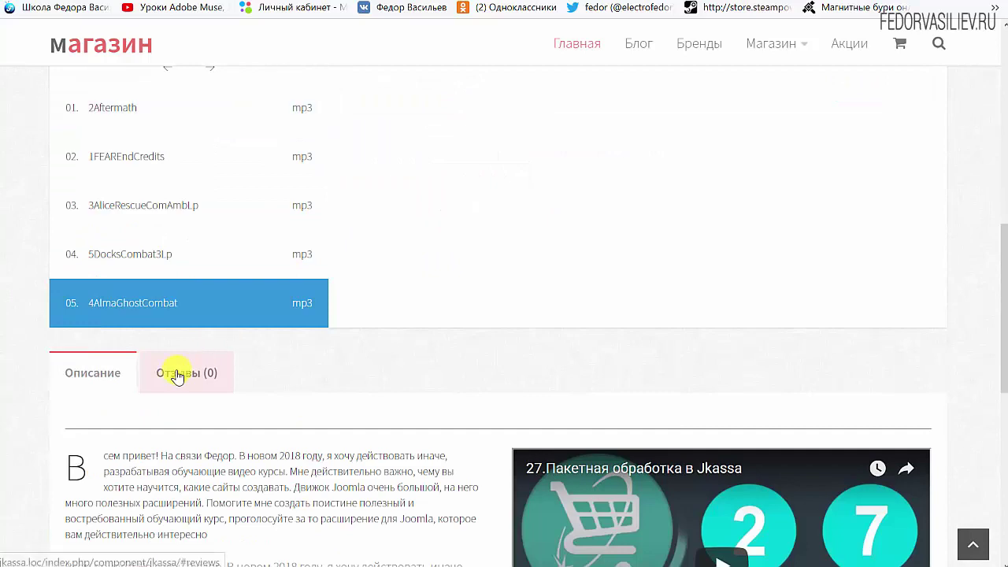
{"action": "scroll", "coordinate": [218, 300], "scroll_direction": "up", "scroll_amount": 3}
{"action": "scroll", "coordinate": [184, 389], "scroll_direction": "down", "scroll_amount": 6}
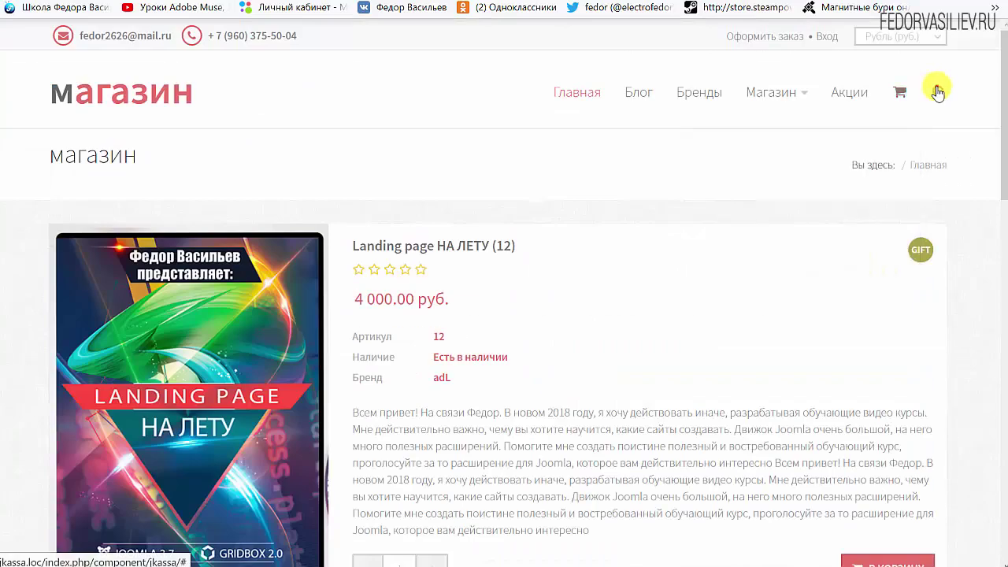
Search the shop for "Landing page НА ЛЕТУ (1" and open the product Landing page НА ЛЕТУ (11).
{"action": "left_click", "coordinate": [937, 91]}
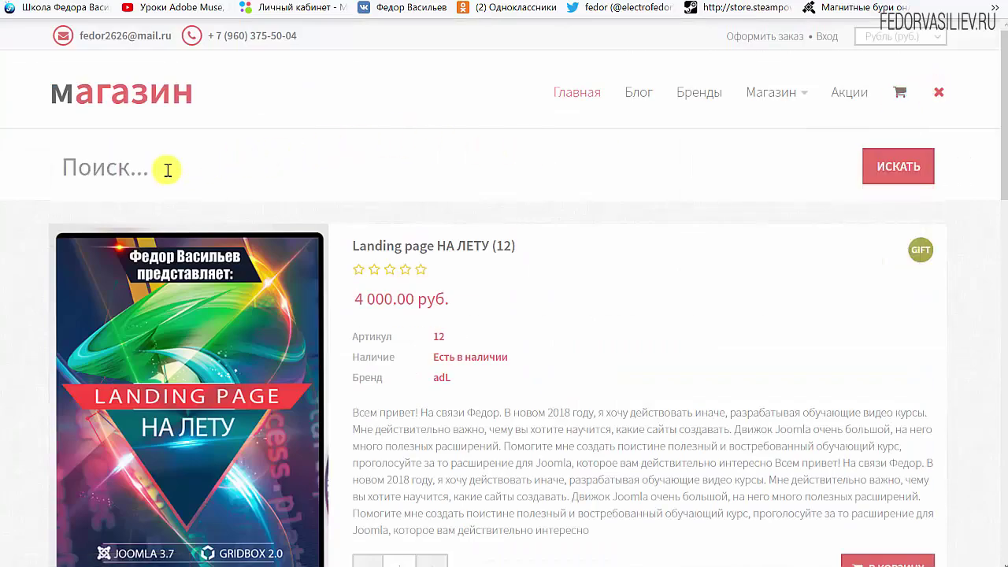
{"action": "type", "text": "Landing page НА ЛЕТУ (12)"}
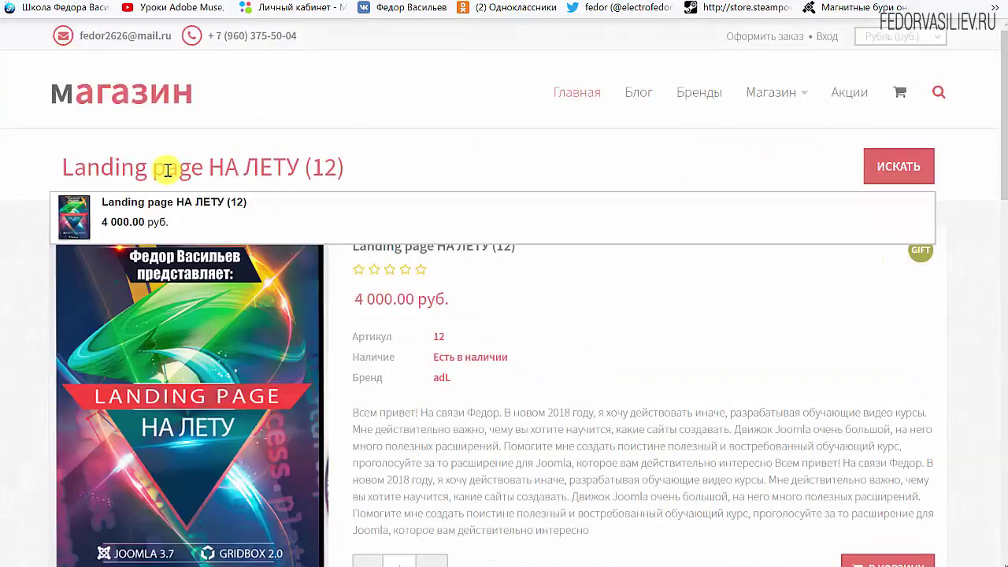
{"action": "key", "text": "BackSpace"}
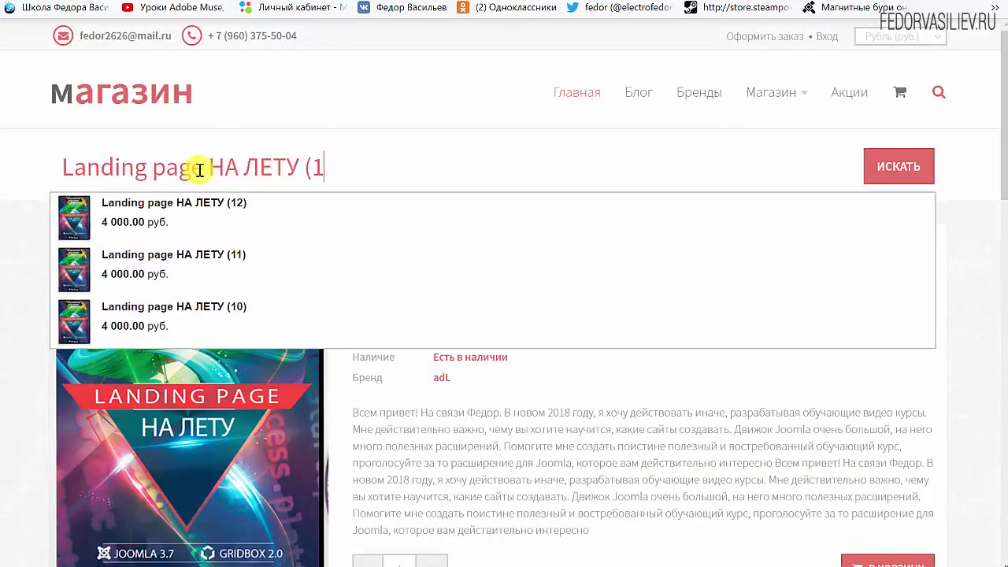
{"action": "left_click", "coordinate": [240, 207]}
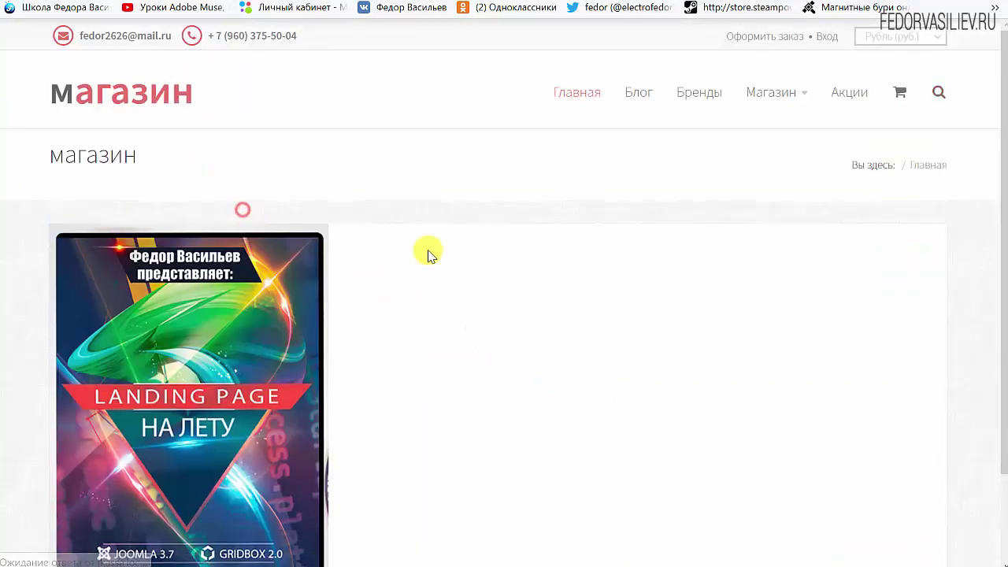
Play the gallery video of Landing page НА ЛЕТУ (11), view it in full screen, and look over the product page.
{"action": "scroll", "coordinate": [598, 307], "scroll_direction": "down", "scroll_amount": 1}
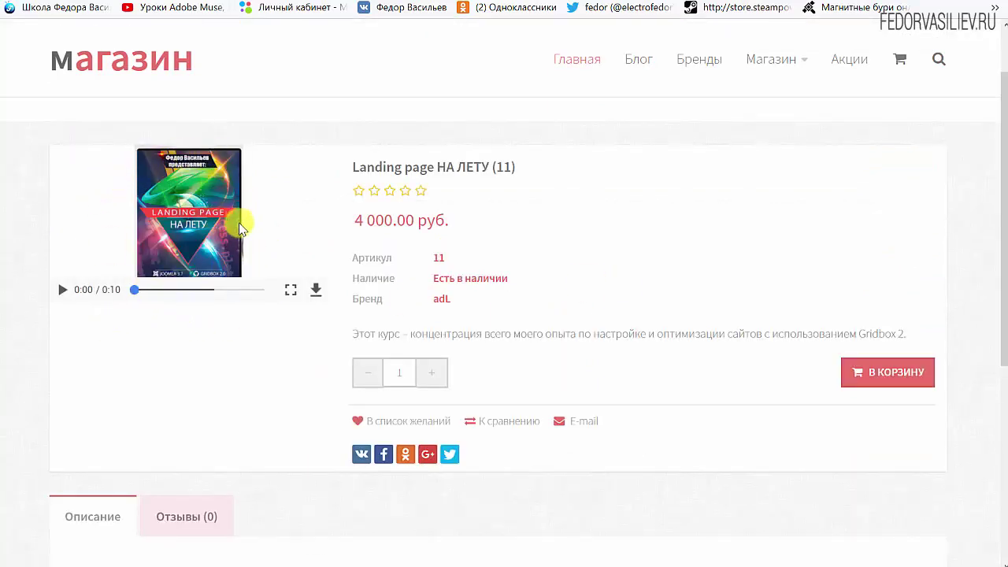
{"action": "left_click", "coordinate": [60, 293]}
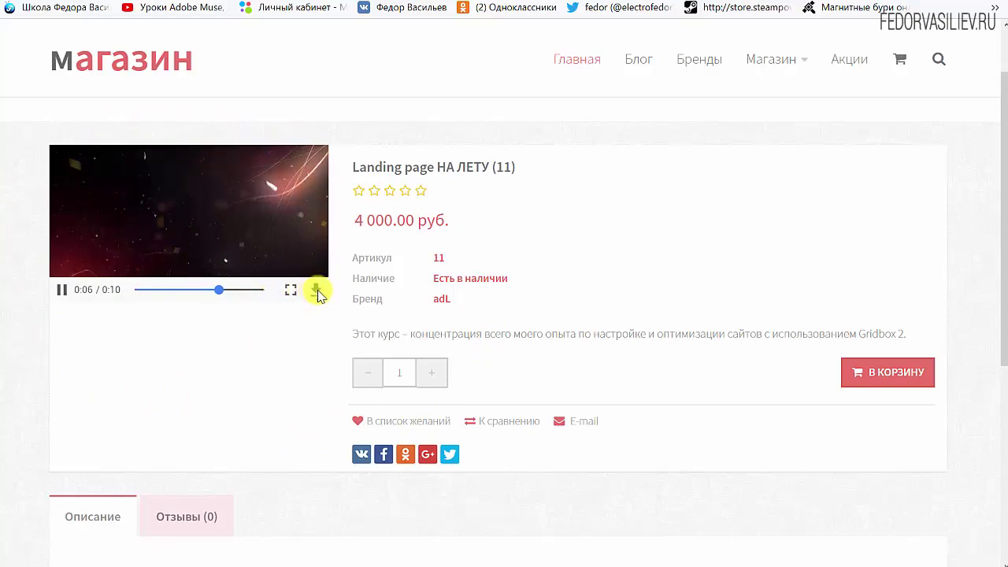
{"action": "left_click", "coordinate": [290, 291]}
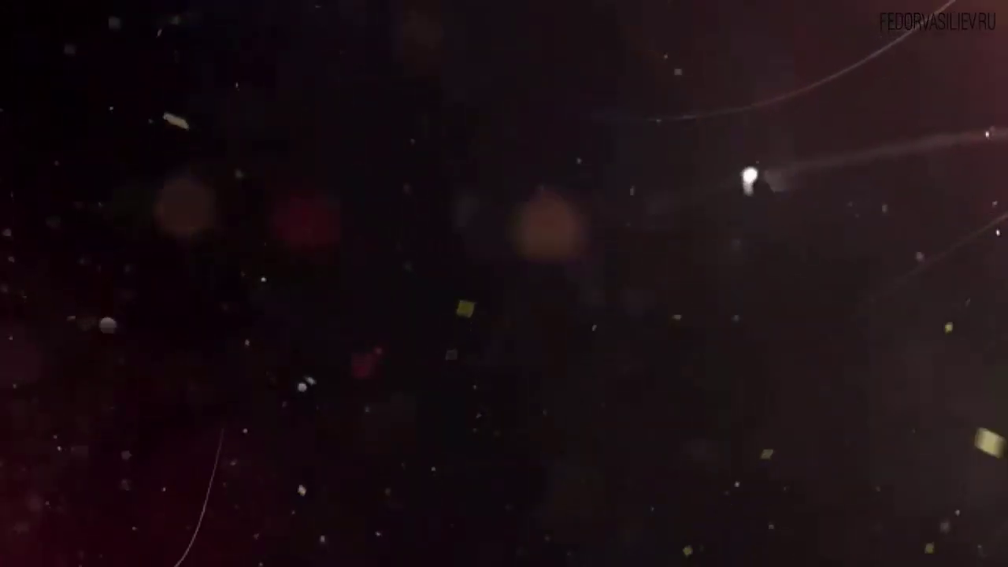
{"action": "key", "text": "Escape"}
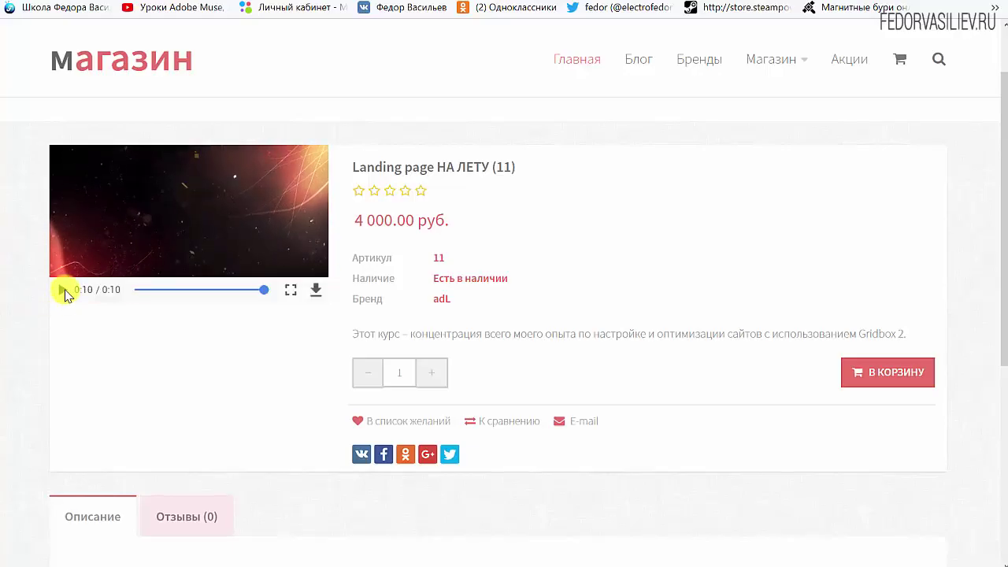
{"action": "scroll", "coordinate": [696, 270], "scroll_direction": "down", "scroll_amount": 2}
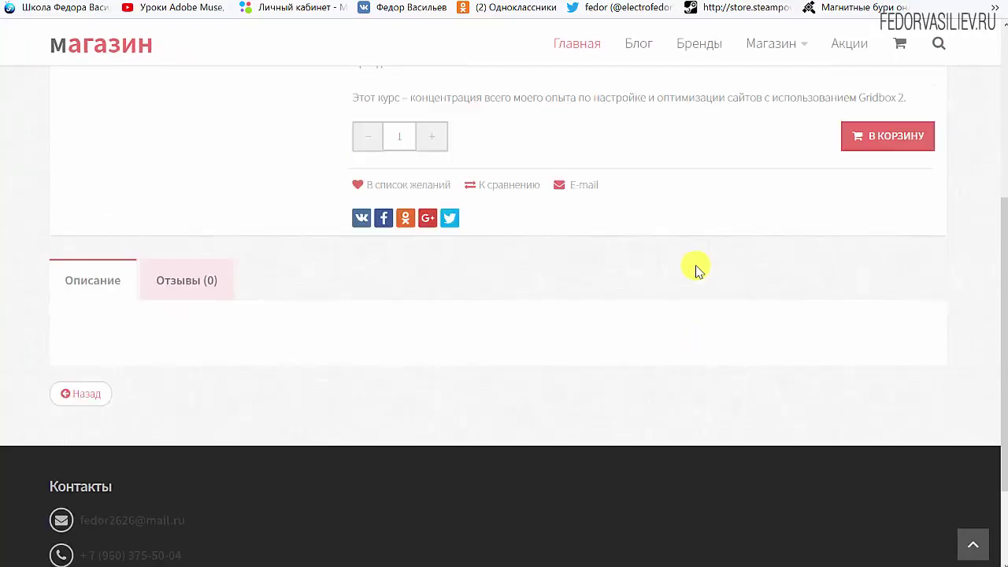
{"action": "scroll", "coordinate": [696, 270], "scroll_direction": "up", "scroll_amount": 3}
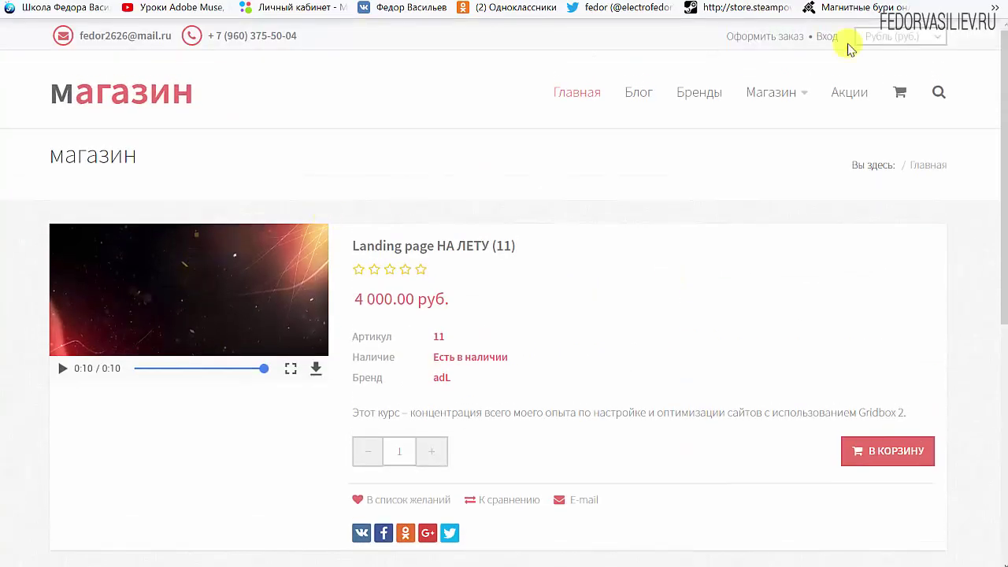
Add Landing page НА ЛЕТУ (11) to the cart and proceed to checkout.
{"action": "mouse_move", "coordinate": [262, 212]}
{"action": "left_click", "coordinate": [900, 93]}
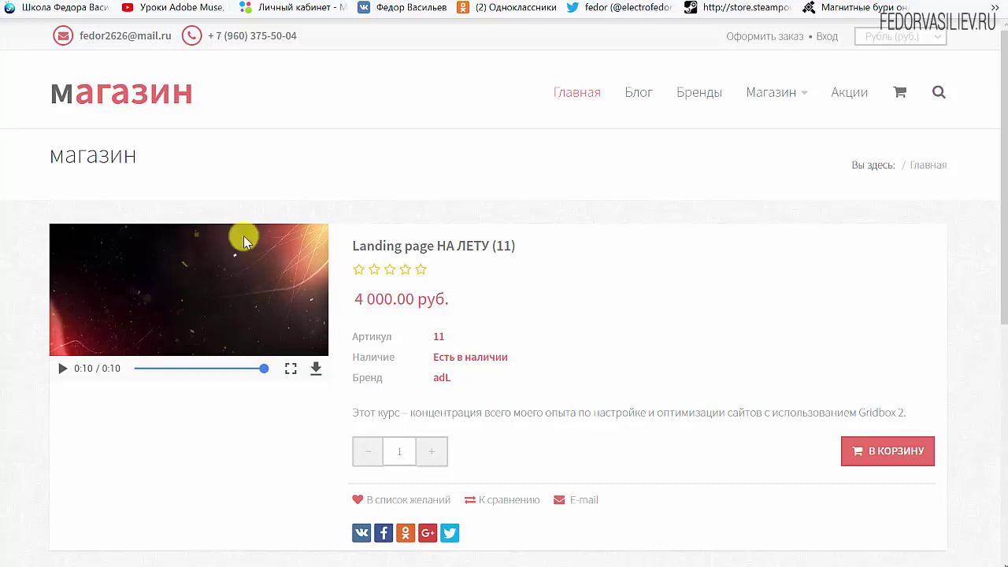
{"action": "scroll", "coordinate": [473, 358], "scroll_direction": "down", "scroll_amount": 1}
{"action": "left_click", "coordinate": [884, 376]}
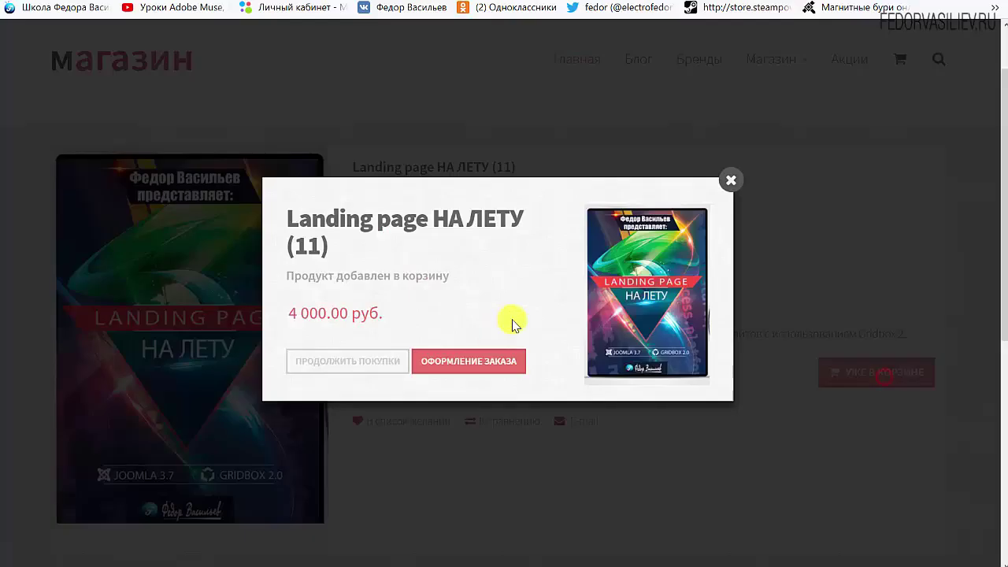
{"action": "left_click", "coordinate": [451, 364]}
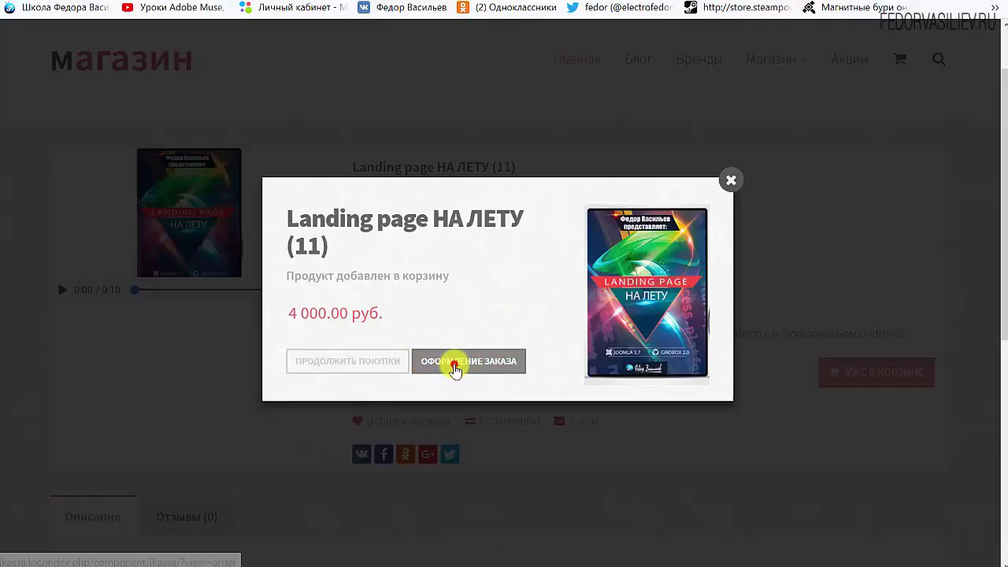
Enter 1 as Имя, fill in the customer's e-mail address and continue to the delivery methods.
{"action": "scroll", "coordinate": [468, 277], "scroll_direction": "down", "scroll_amount": 3}
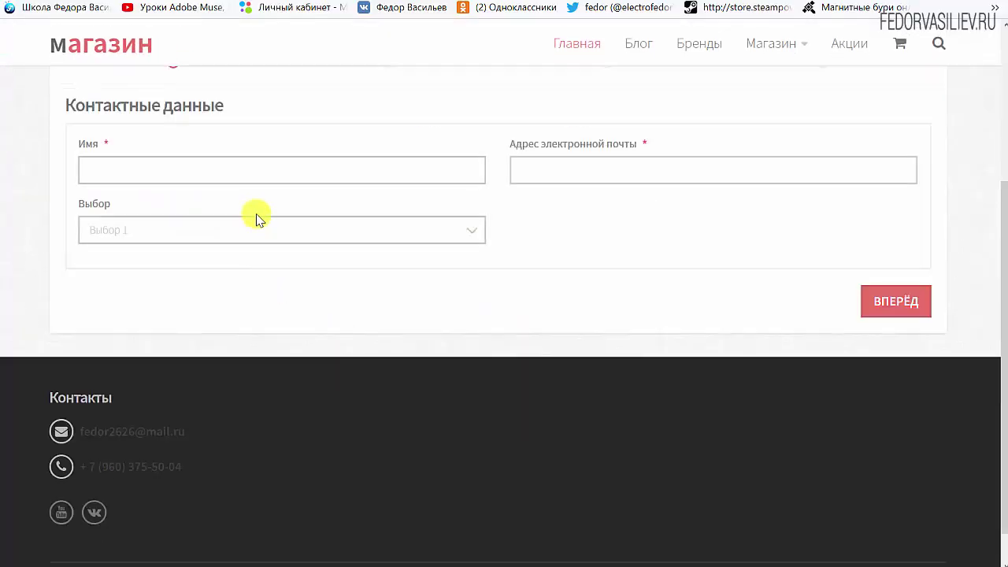
{"action": "left_click", "coordinate": [265, 170]}
{"action": "type", "text": "1"}
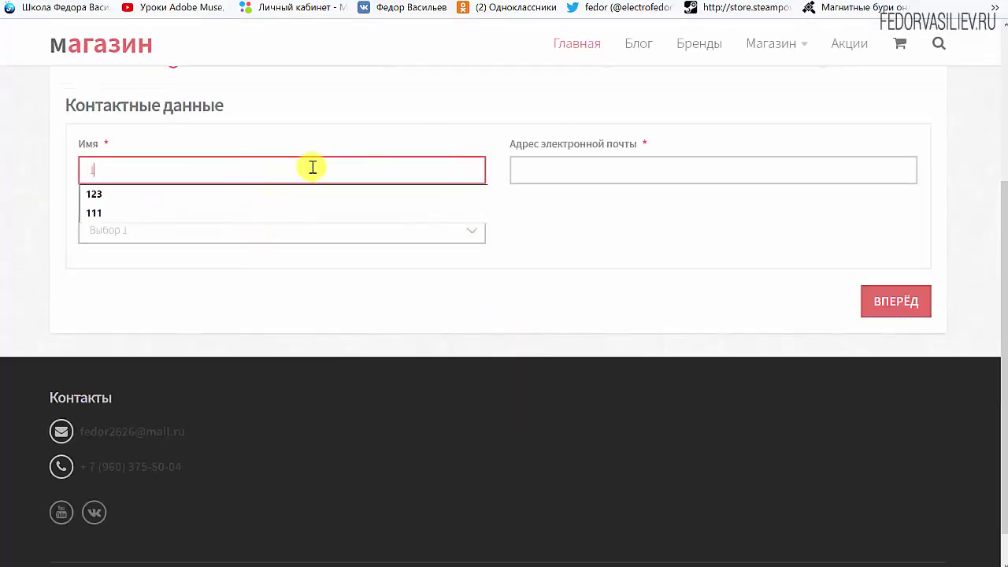
{"action": "left_click", "coordinate": [532, 171]}
{"action": "left_click", "coordinate": [539, 192]}
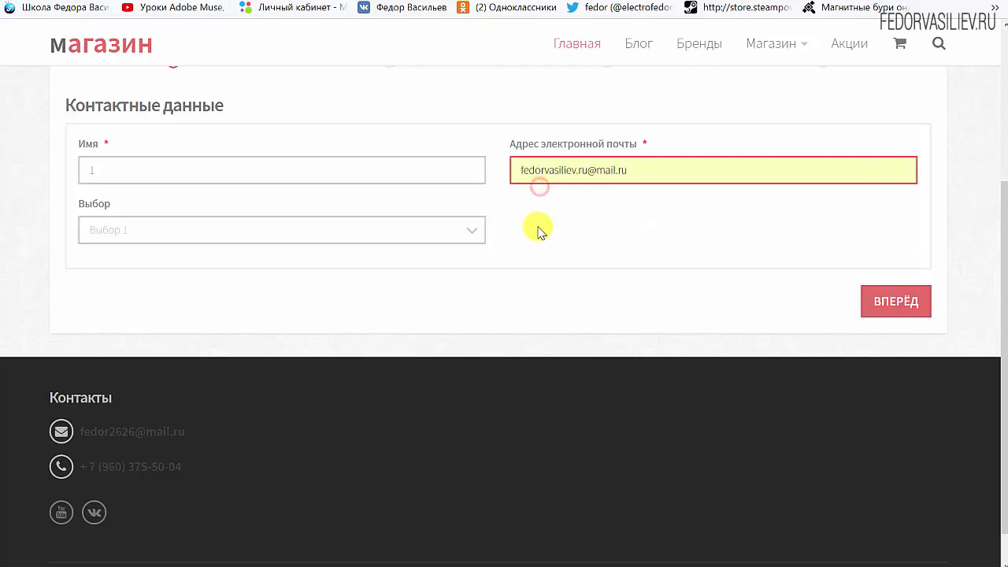
{"action": "left_click", "coordinate": [872, 308]}
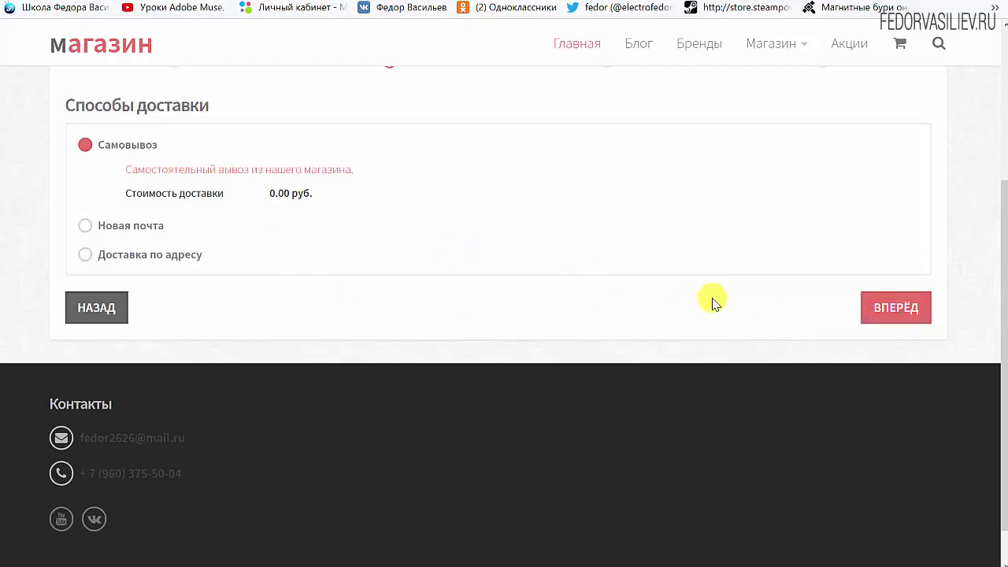
Accept Самовывоз as the delivery method and Наличными as the payment method, and submit the order.
{"action": "left_click", "coordinate": [900, 312]}
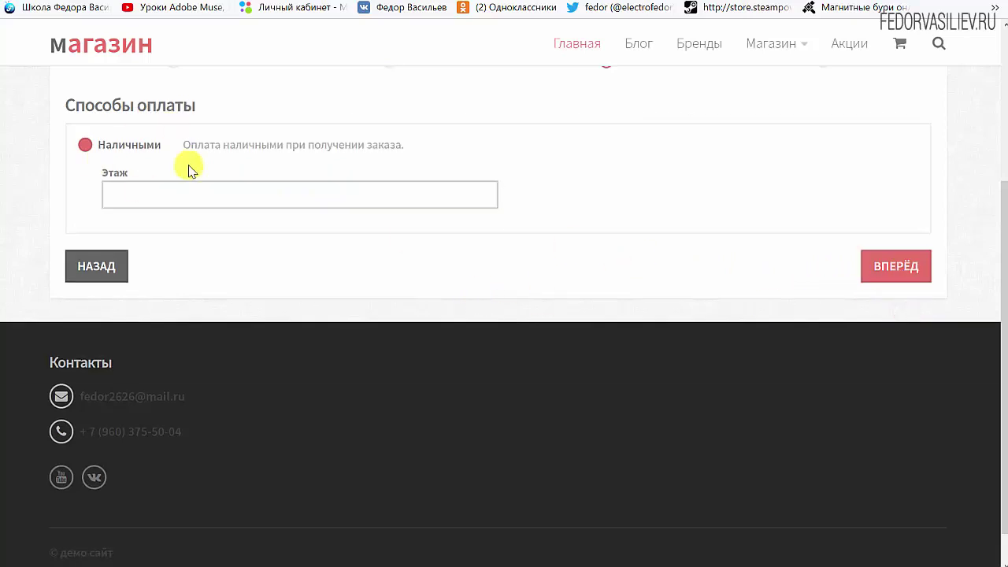
{"action": "scroll", "coordinate": [551, 263], "scroll_direction": "up", "scroll_amount": 2}
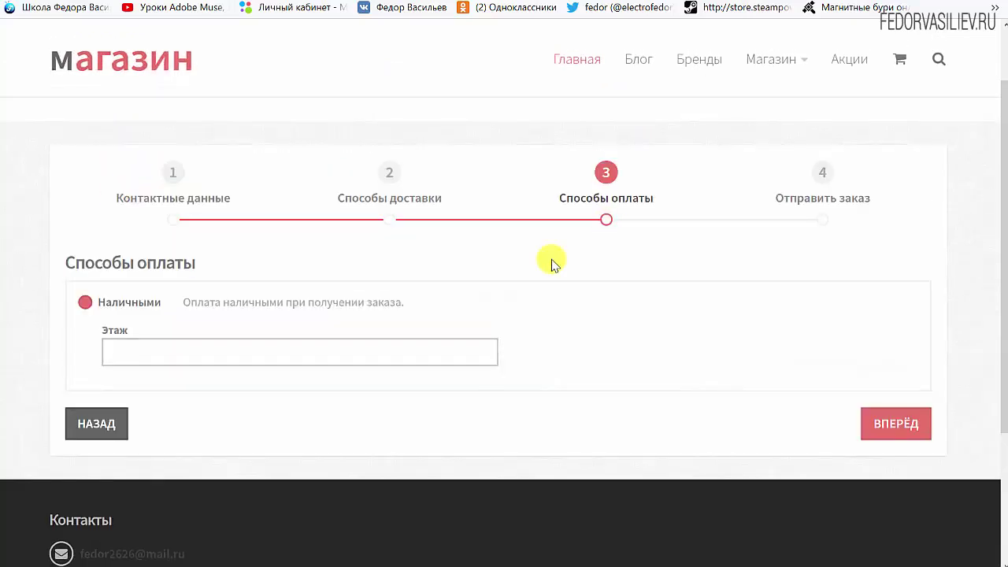
{"action": "left_click", "coordinate": [889, 422]}
{"action": "scroll", "coordinate": [703, 408], "scroll_direction": "down", "scroll_amount": 4}
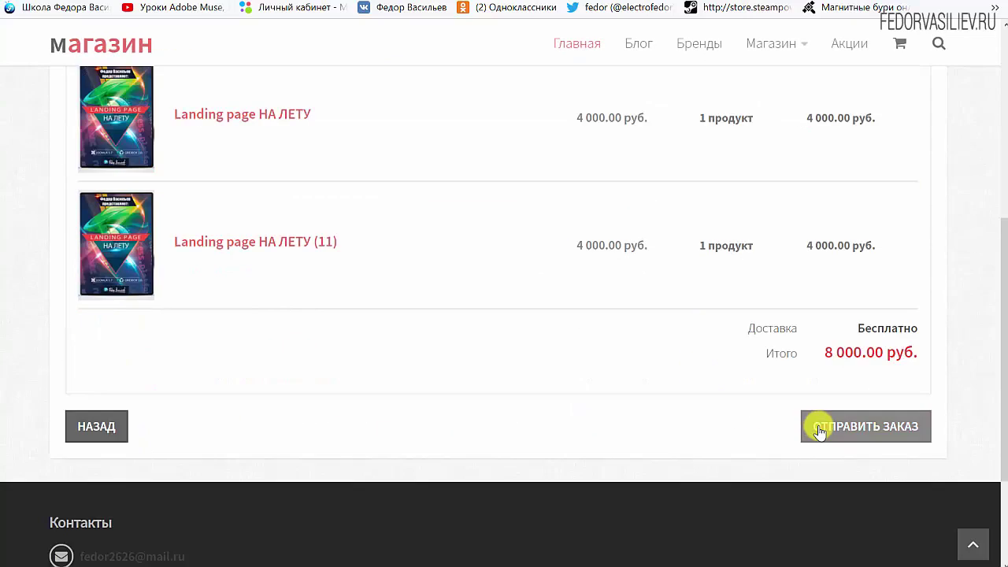
{"action": "left_click", "coordinate": [838, 429]}
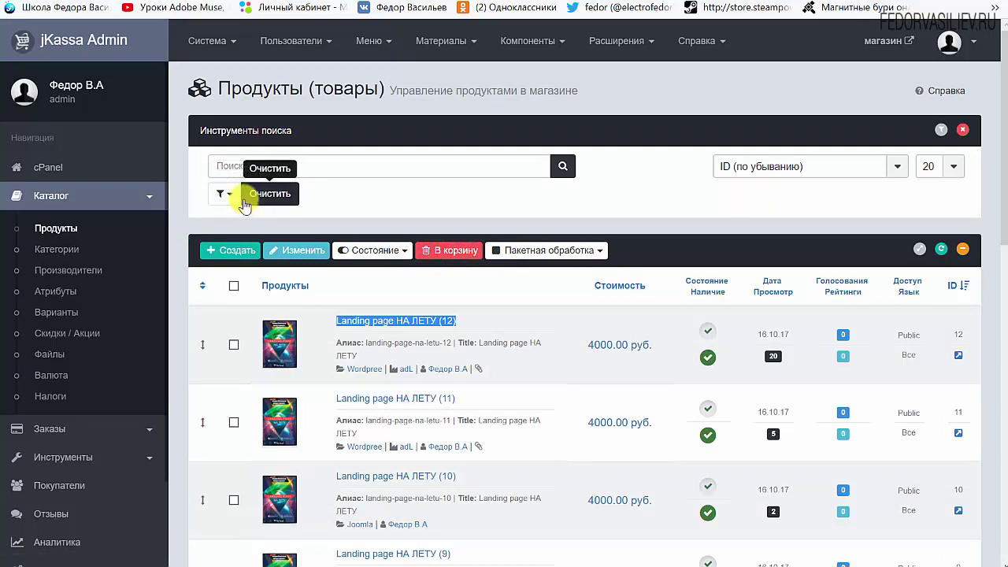
Show the orders list, review the details of the newest order, and open that order for editing.
{"action": "left_click", "coordinate": [54, 431]}
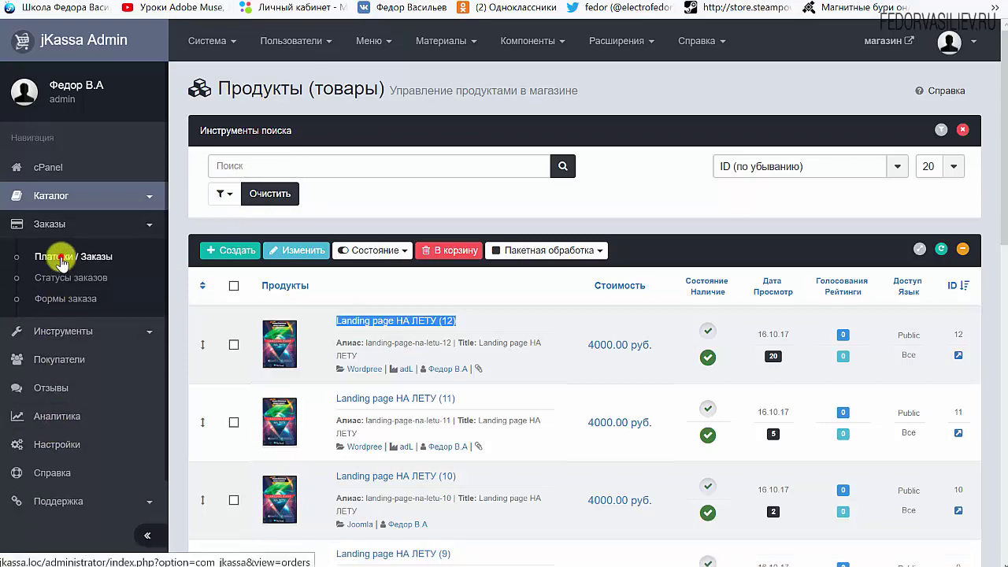
{"action": "left_click", "coordinate": [62, 259]}
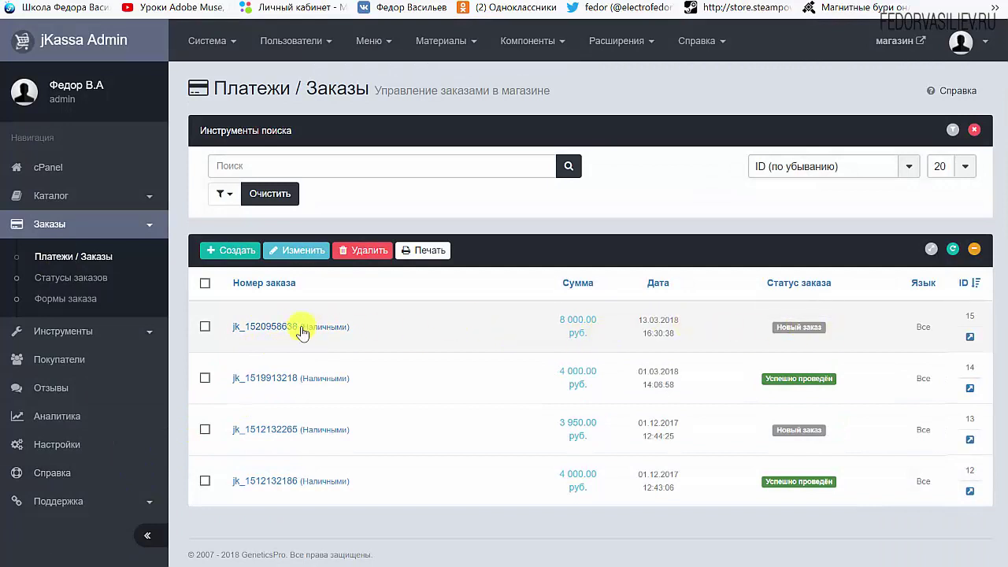
{"action": "left_click", "coordinate": [268, 326]}
{"action": "scroll", "coordinate": [552, 319], "scroll_direction": "down", "scroll_amount": 2}
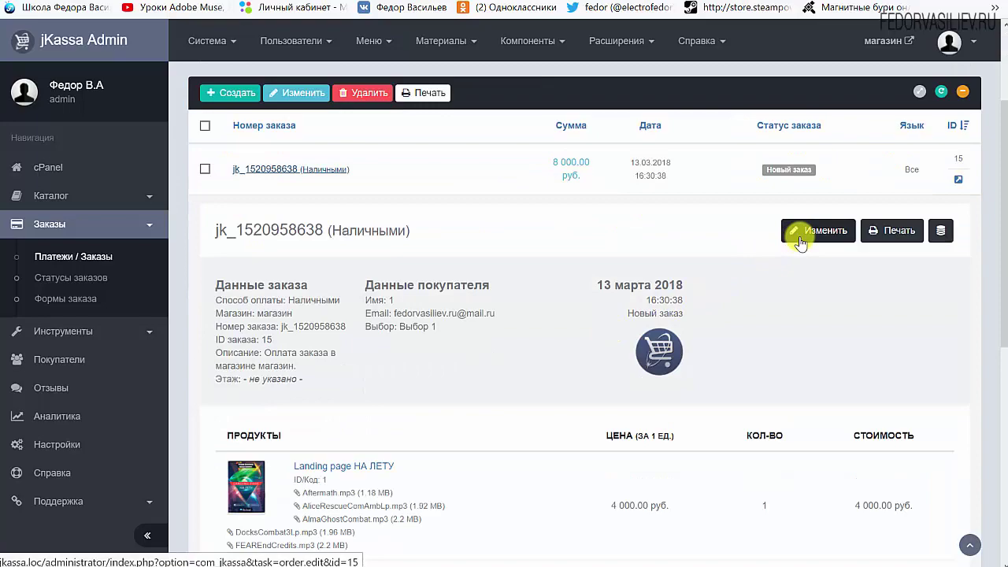
{"action": "scroll", "coordinate": [799, 242], "scroll_direction": "down", "scroll_amount": 2}
{"action": "scroll", "coordinate": [795, 236], "scroll_direction": "up", "scroll_amount": 1}
{"action": "left_click", "coordinate": [810, 153]}
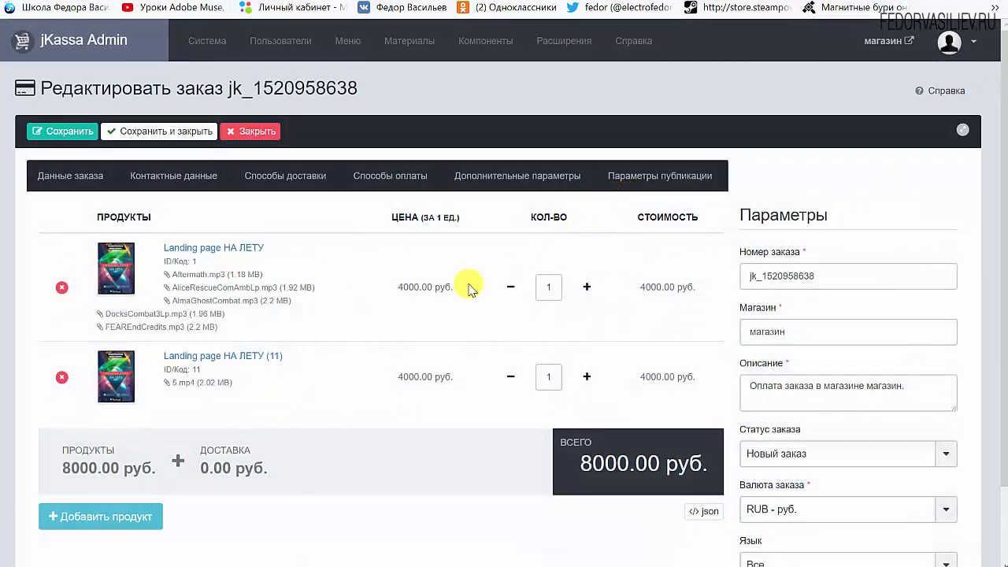
Set the order's status to Успешно проведён, then save and close the order.
{"action": "scroll", "coordinate": [873, 294], "scroll_direction": "down", "scroll_amount": 2}
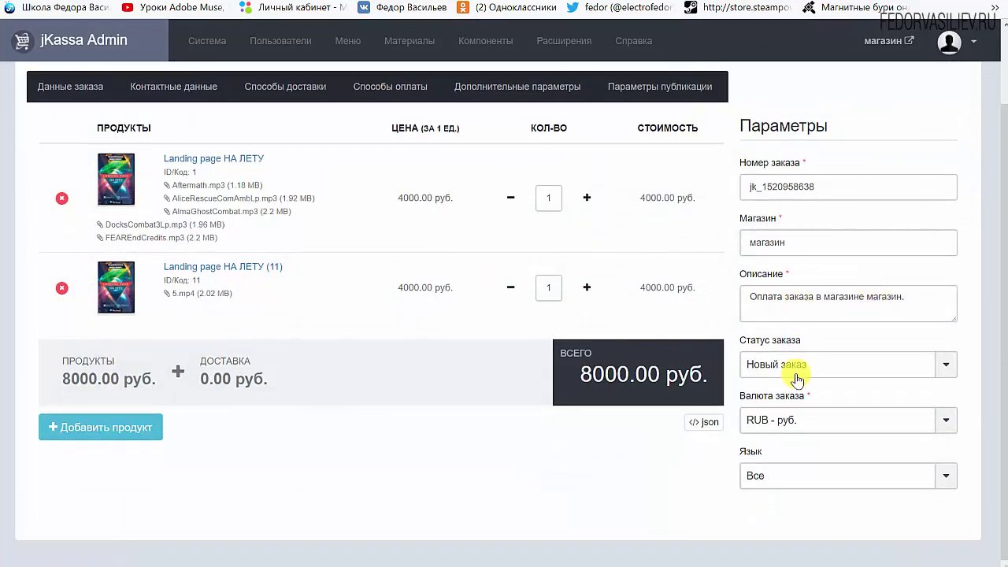
{"action": "left_click", "coordinate": [838, 367]}
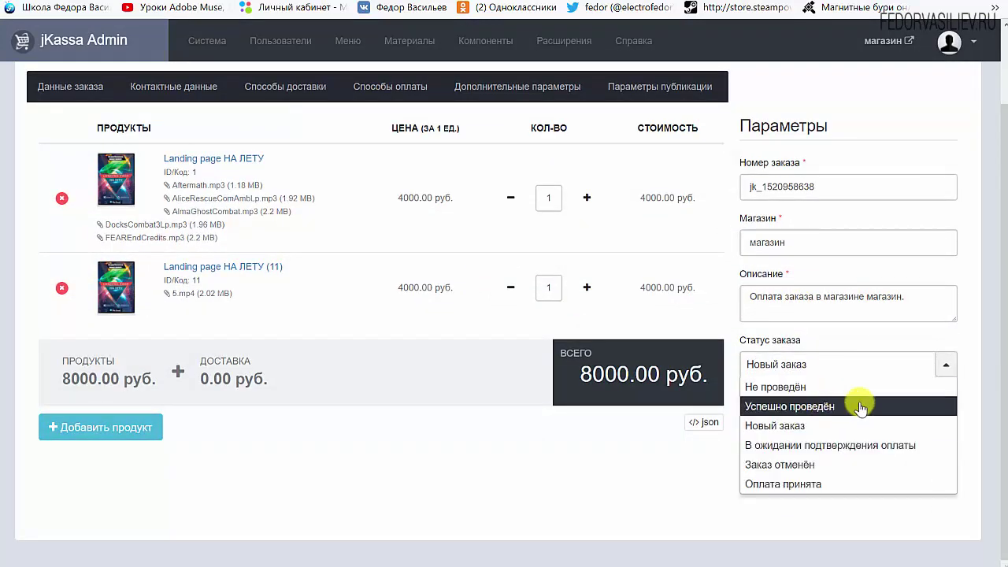
{"action": "left_click", "coordinate": [783, 406]}
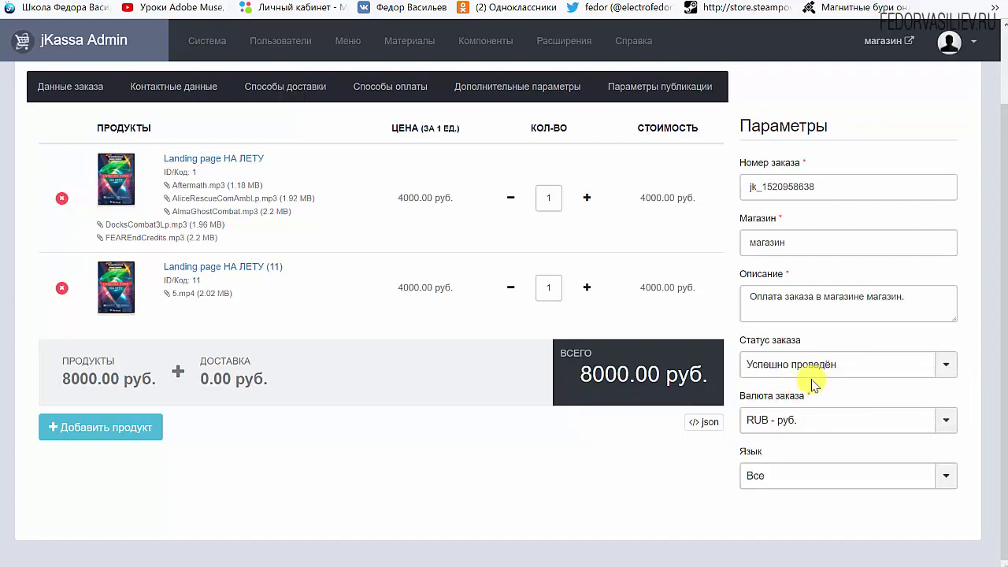
{"action": "scroll", "coordinate": [795, 370], "scroll_direction": "up", "scroll_amount": 2}
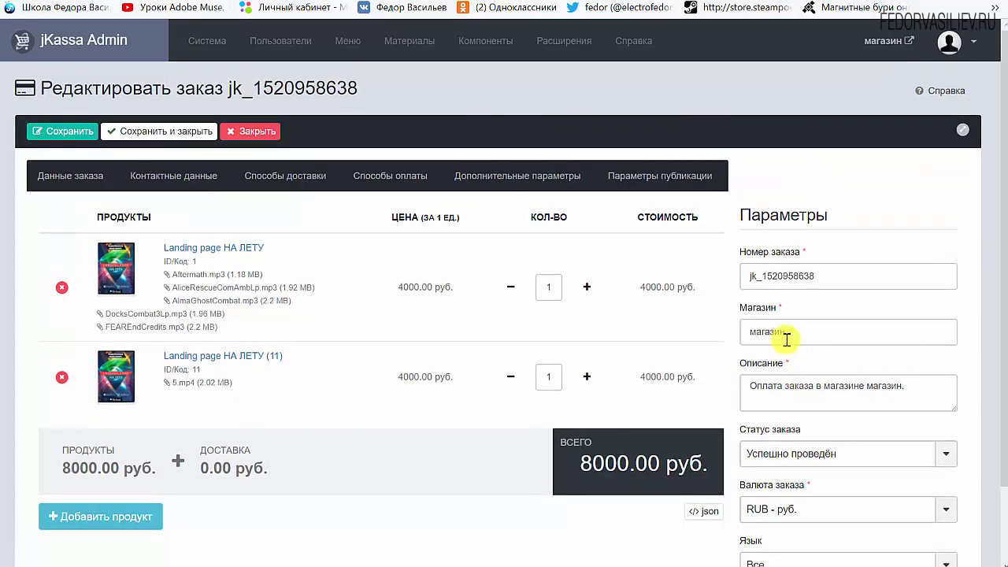
{"action": "left_click", "coordinate": [180, 131]}
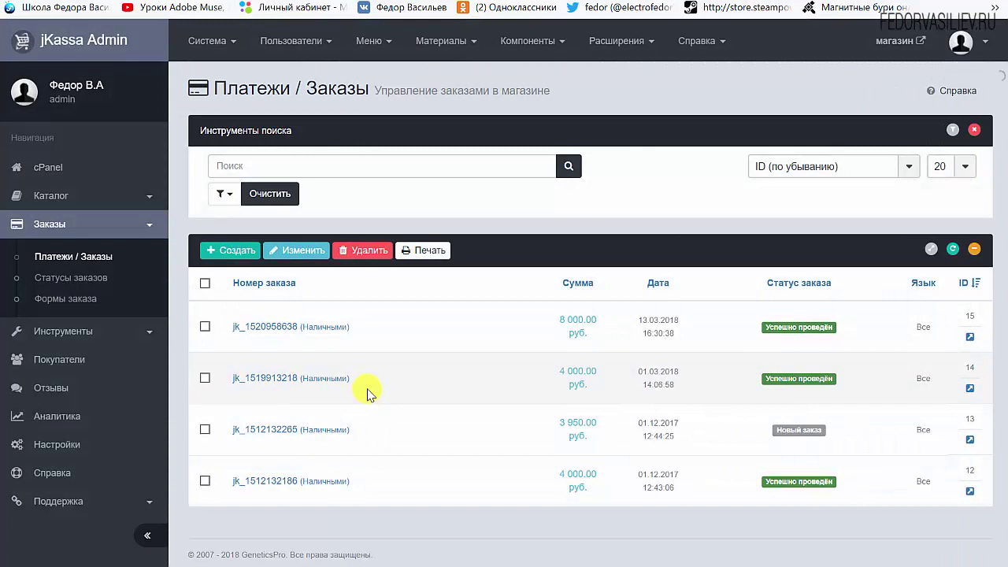
Return to the storefront order page, refresh the order status, and look over the files attached to the purchased products.
{"action": "key", "text": "ctrl+Tab"}
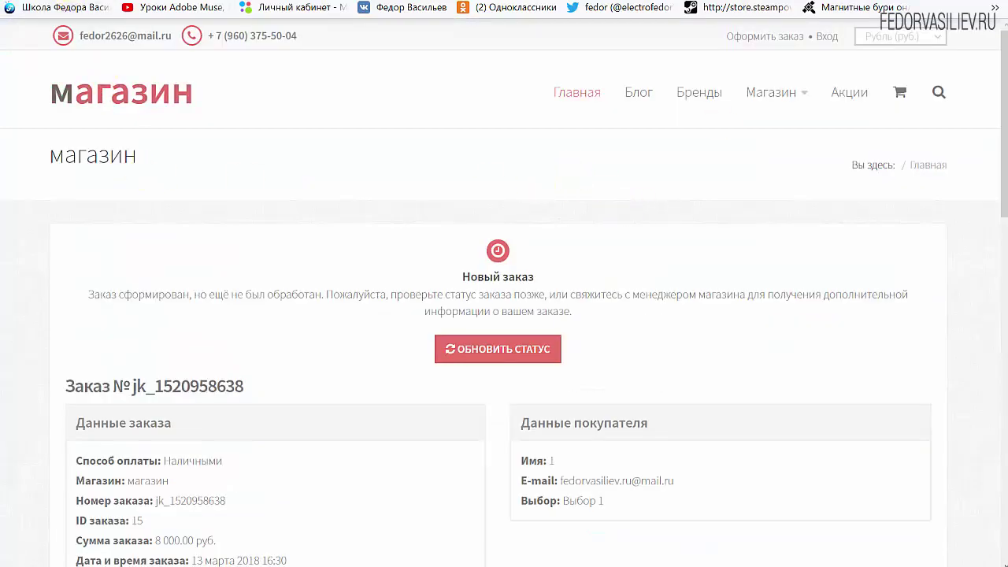
{"action": "left_click", "coordinate": [500, 349]}
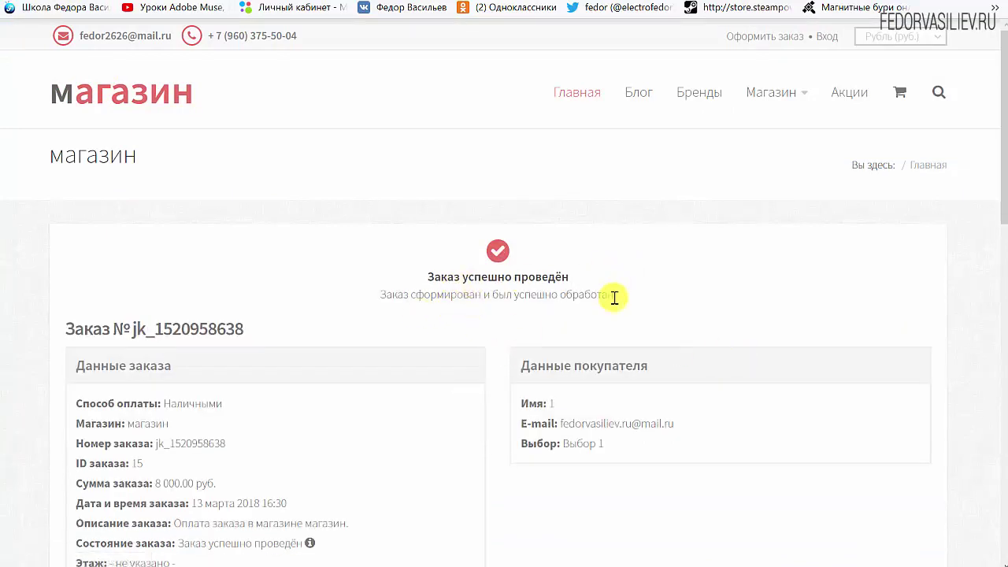
{"action": "scroll", "coordinate": [614, 298], "scroll_direction": "down", "scroll_amount": 7}
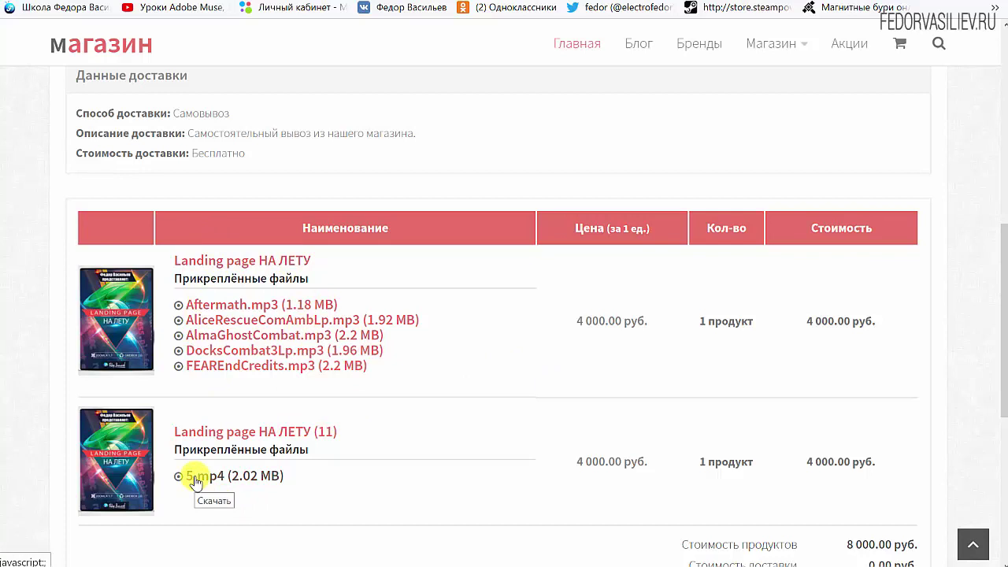
{"action": "scroll", "coordinate": [240, 370], "scroll_direction": "down", "scroll_amount": 2}
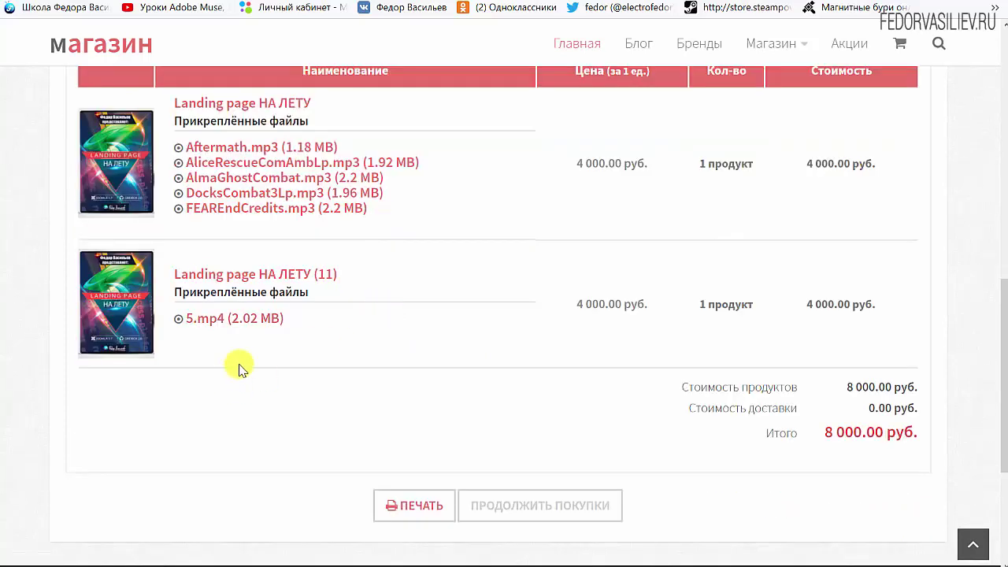
Test the download links for 5.mp4 and FEAREndCredits.mp3, cancelling each file save.
{"action": "left_click", "coordinate": [229, 325]}
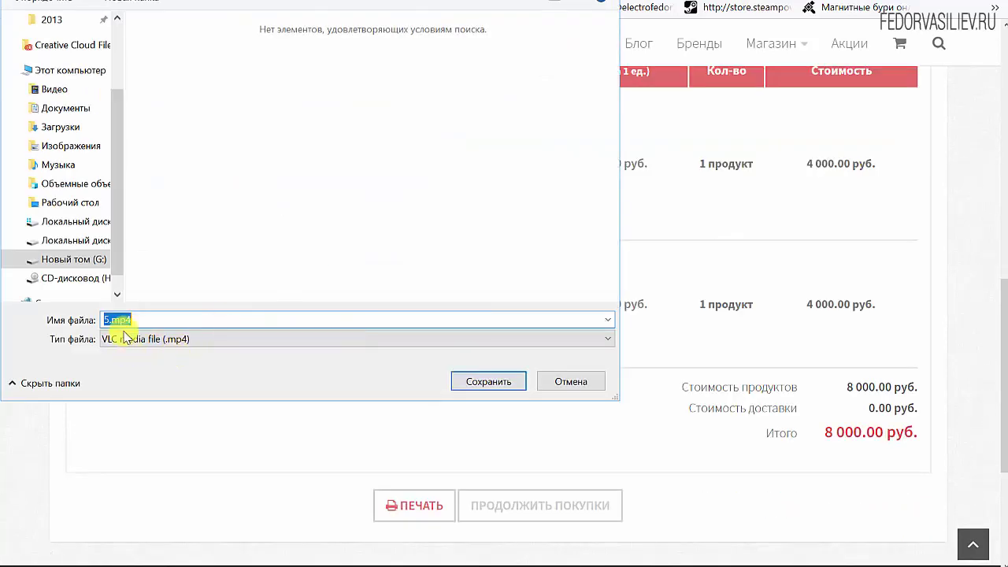
{"action": "left_click", "coordinate": [583, 381]}
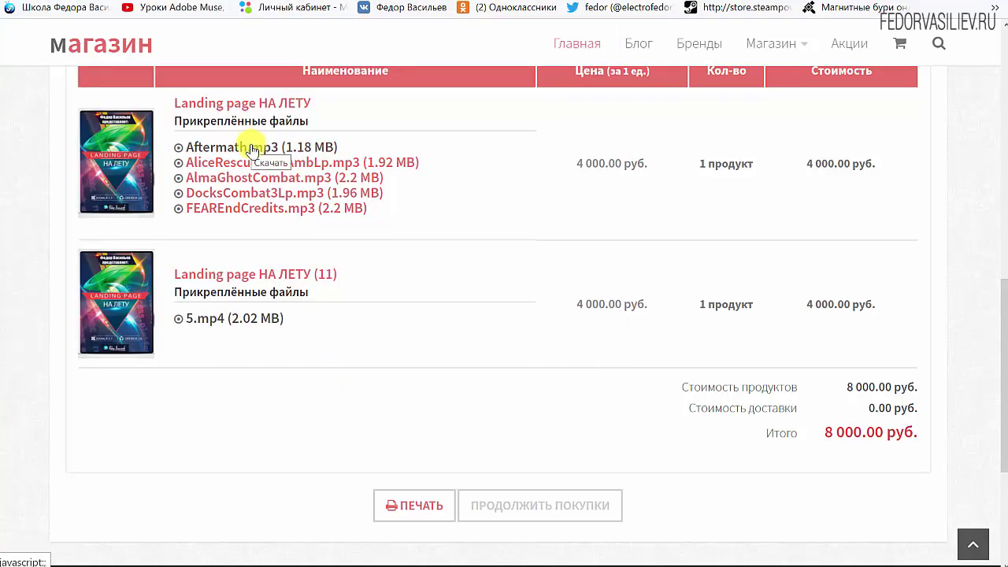
{"action": "left_click", "coordinate": [241, 213]}
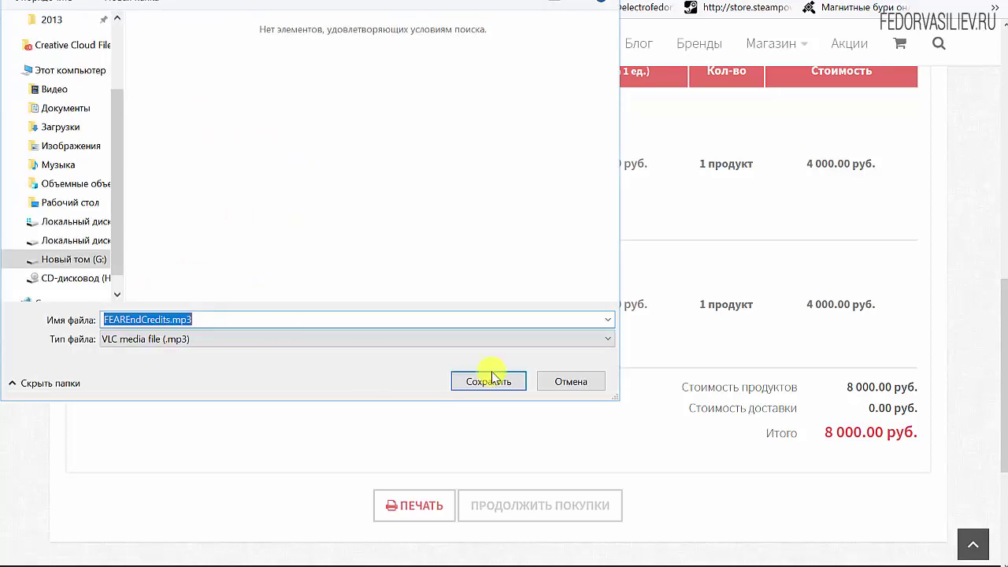
{"action": "left_click", "coordinate": [567, 381]}
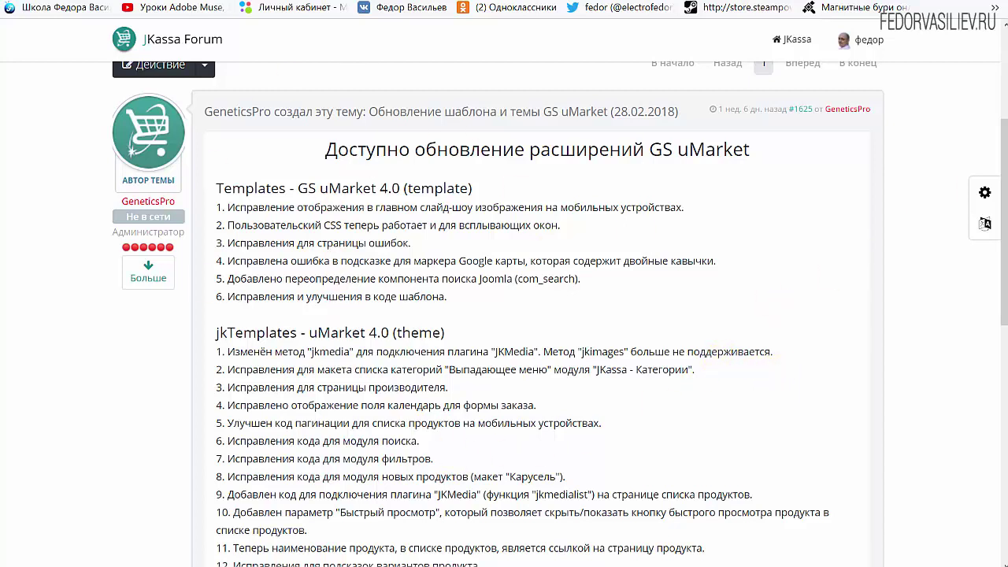
Review the JKassa Forum update notes of 28.02.2018, highlighting the JKassa 1.5.0 component and Genetics.Framework 2.0 library headings.
{"action": "left_click_drag", "start_coordinate": [1004, 146], "coordinate": [988, 165]}
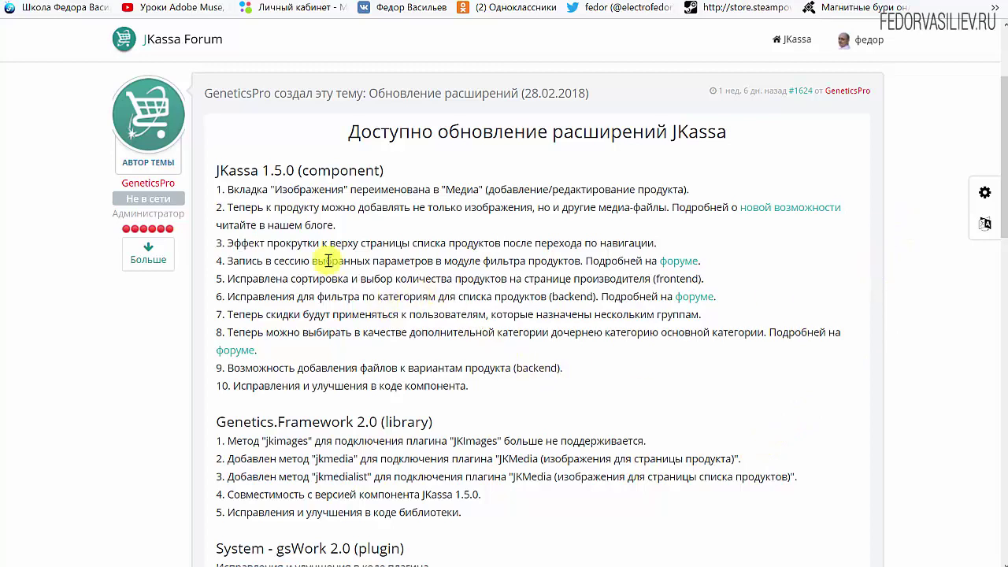
{"action": "left_click_drag", "start_coordinate": [261, 170], "coordinate": [309, 171]}
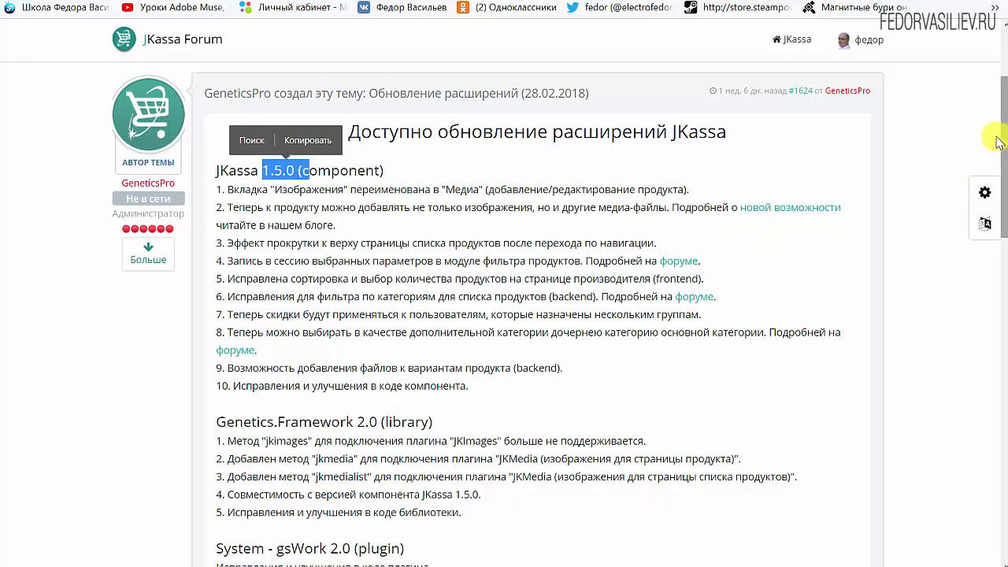
{"action": "left_click", "coordinate": [573, 369]}
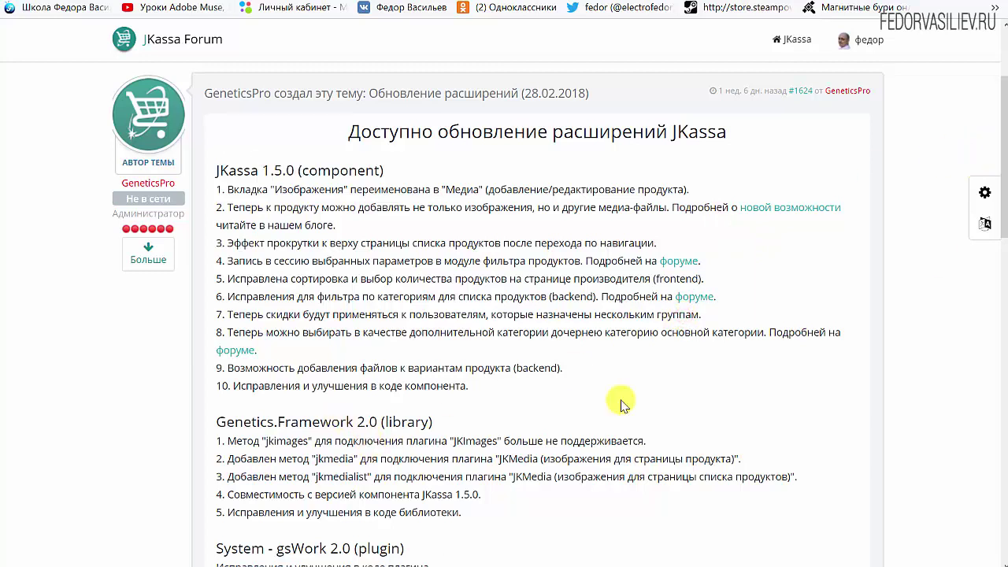
{"action": "left_click_drag", "start_coordinate": [289, 421], "coordinate": [353, 421]}
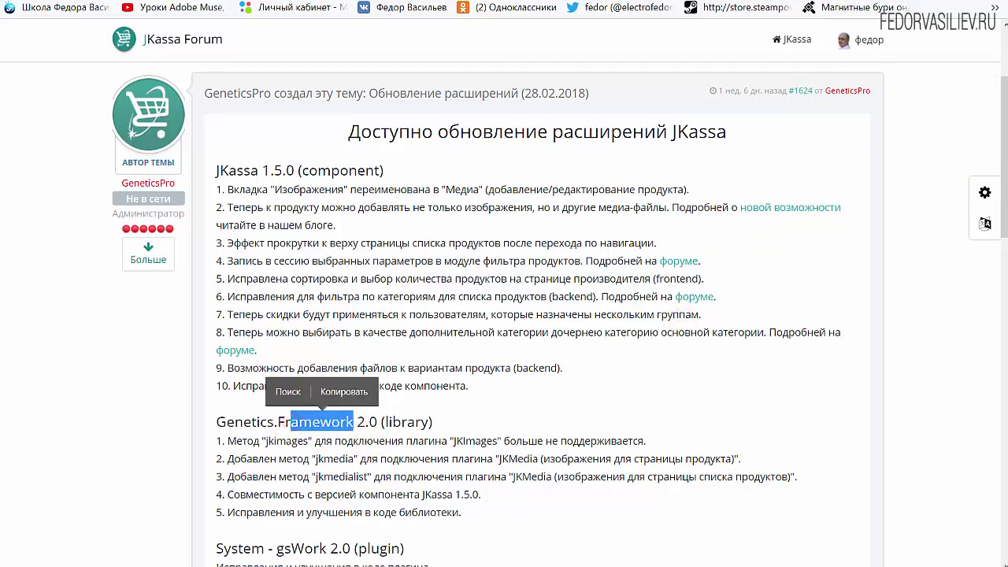
{"action": "left_click_drag", "start_coordinate": [1004, 126], "coordinate": [981, 468]}
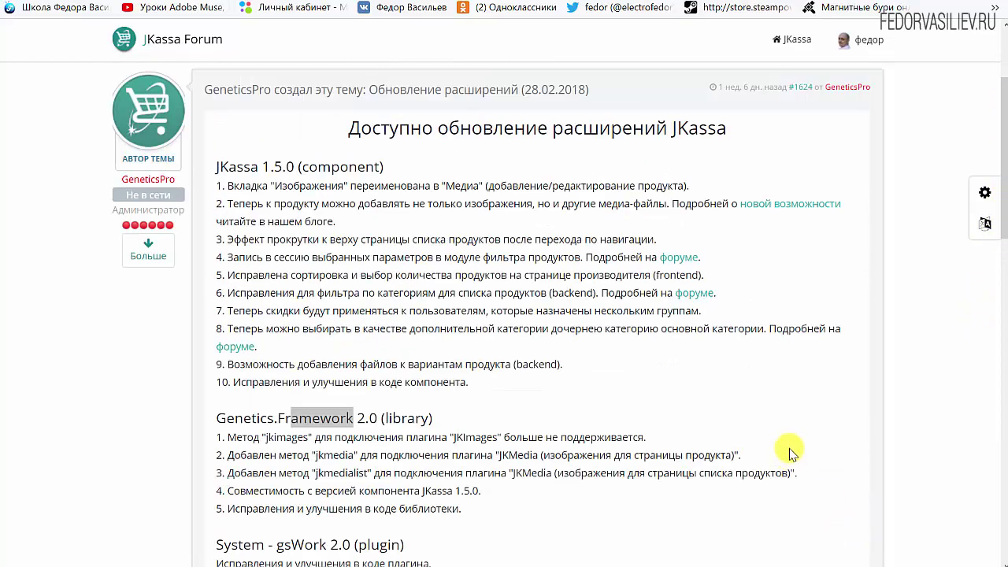